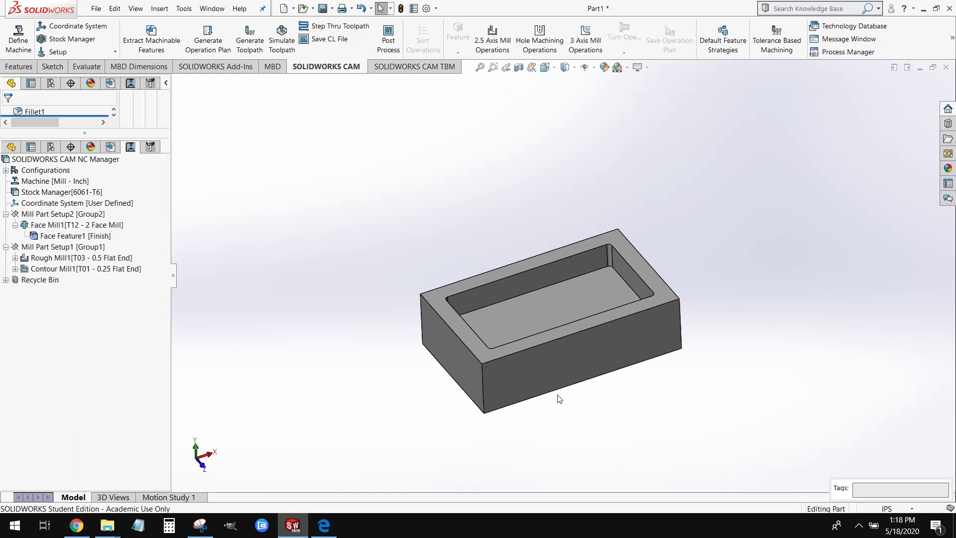
- Create a new part document and check its unit system
{"action": "left_click", "coordinate": [96, 9]}
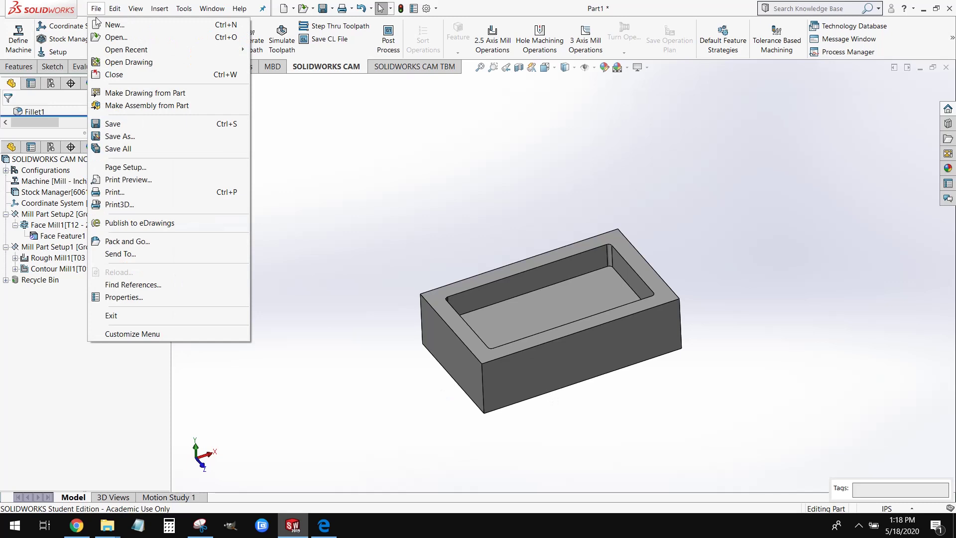
{"action": "left_click", "coordinate": [100, 25]}
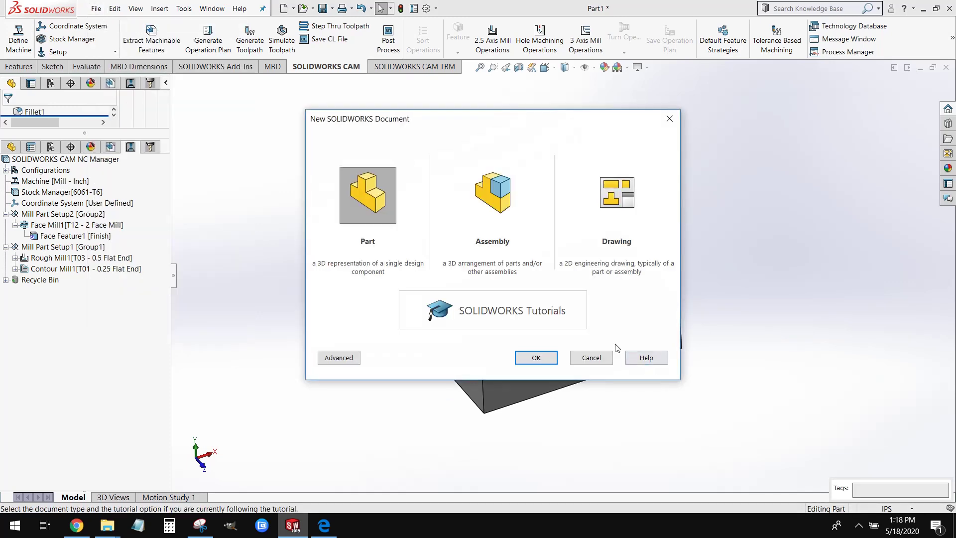
{"action": "left_click", "coordinate": [525, 355]}
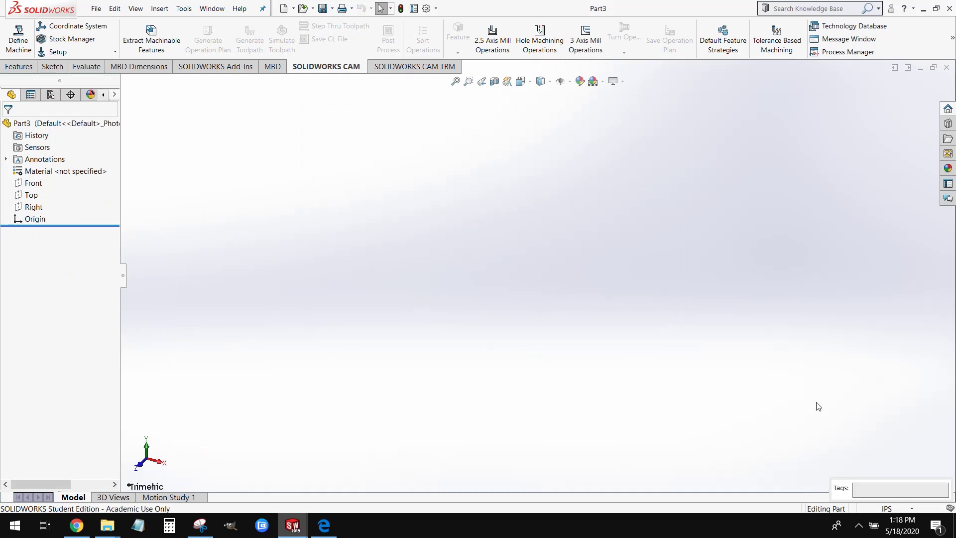
{"action": "left_click", "coordinate": [897, 509]}
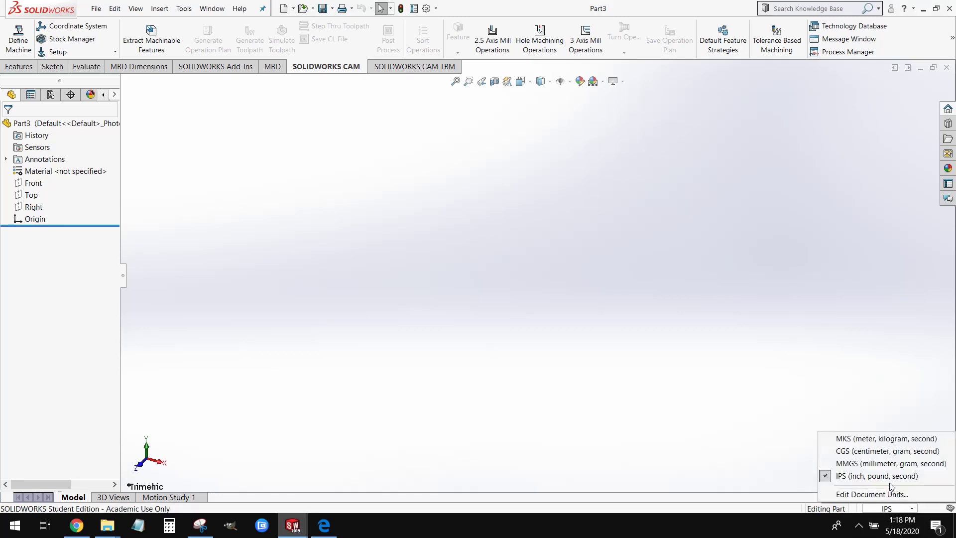
{"action": "left_click", "coordinate": [571, 354]}
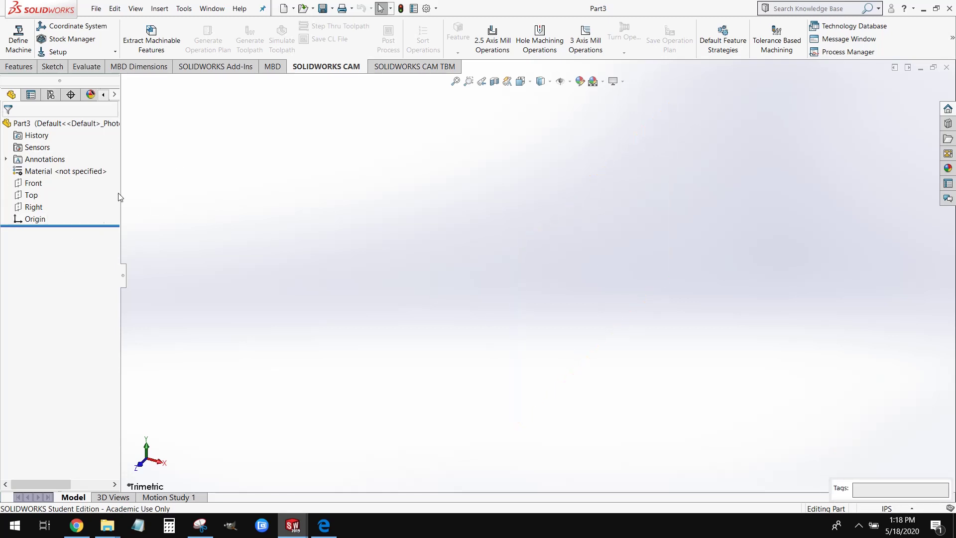
- Sketch a center rectangle about 8.6 by 5.6 in on the Top plane, centred on the origin
{"action": "left_click", "coordinate": [32, 196]}
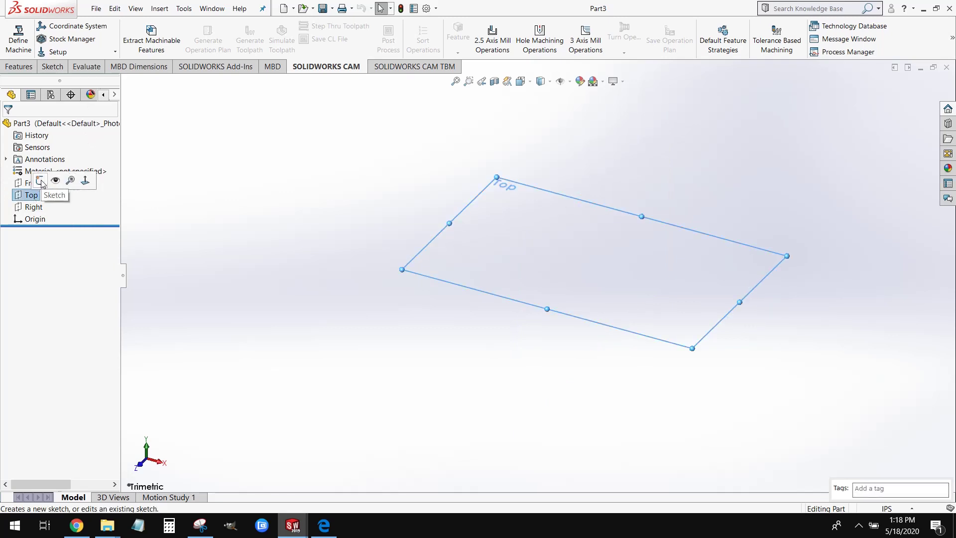
{"action": "left_click", "coordinate": [40, 181]}
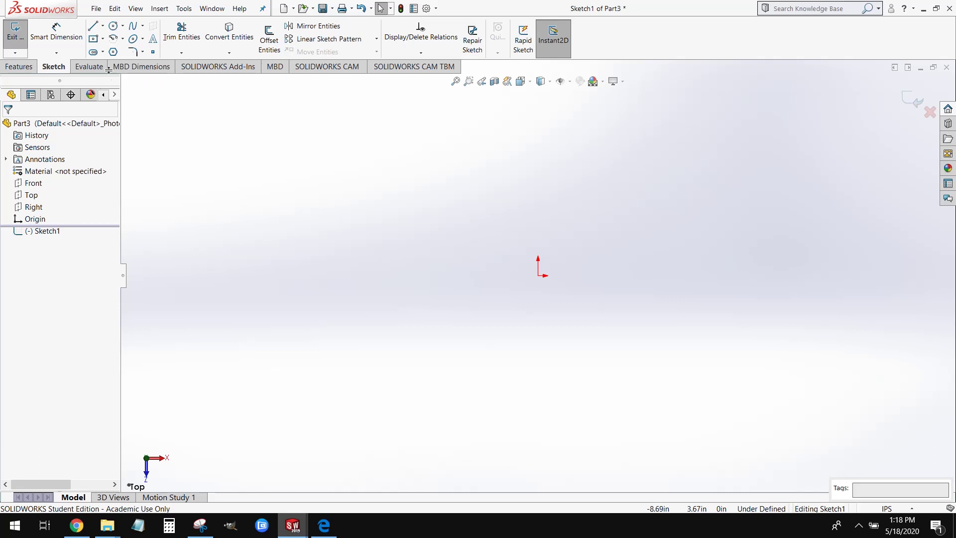
{"action": "left_click", "coordinate": [97, 41]}
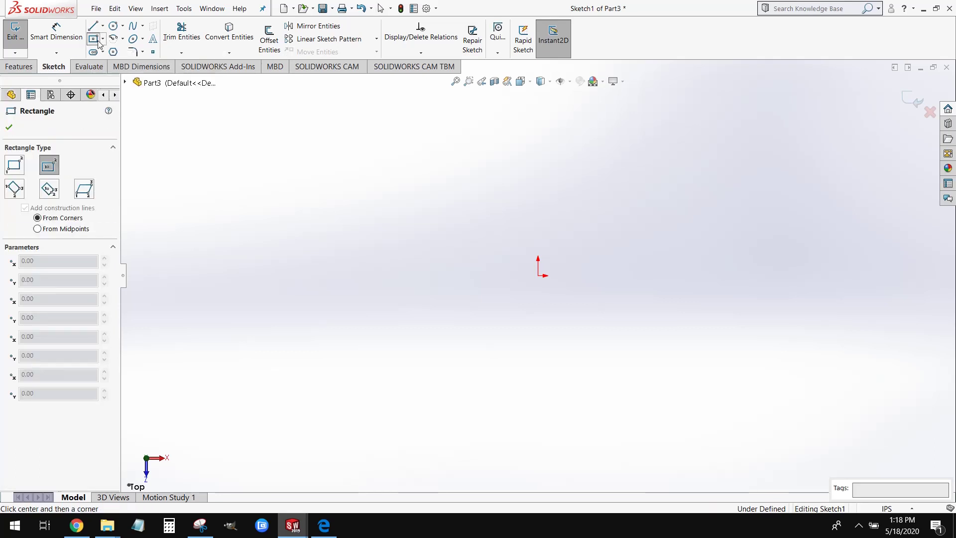
{"action": "left_click", "coordinate": [537, 276]}
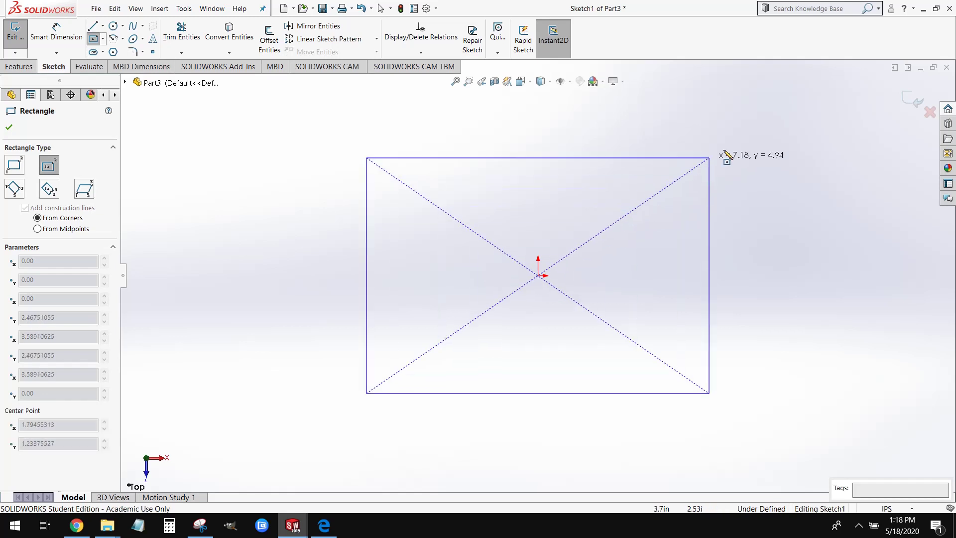
{"action": "left_click", "coordinate": [744, 141]}
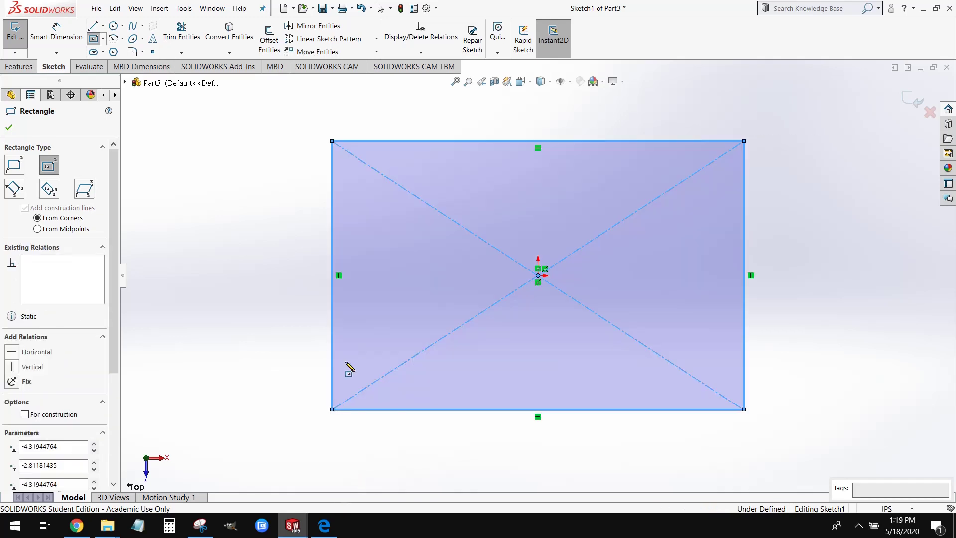
- Dimension the rectangle to 7.75 in wide and 4.75 in high
{"action": "scroll", "coordinate": [344, 354], "scroll_direction": "up", "scroll_amount": 2}
{"action": "left_click", "coordinate": [56, 31]}
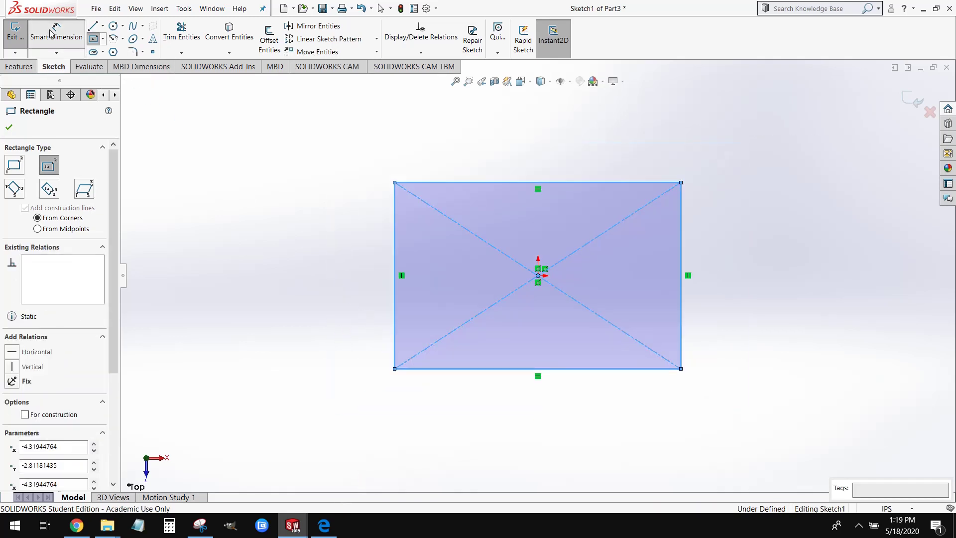
{"action": "left_click", "coordinate": [467, 158]}
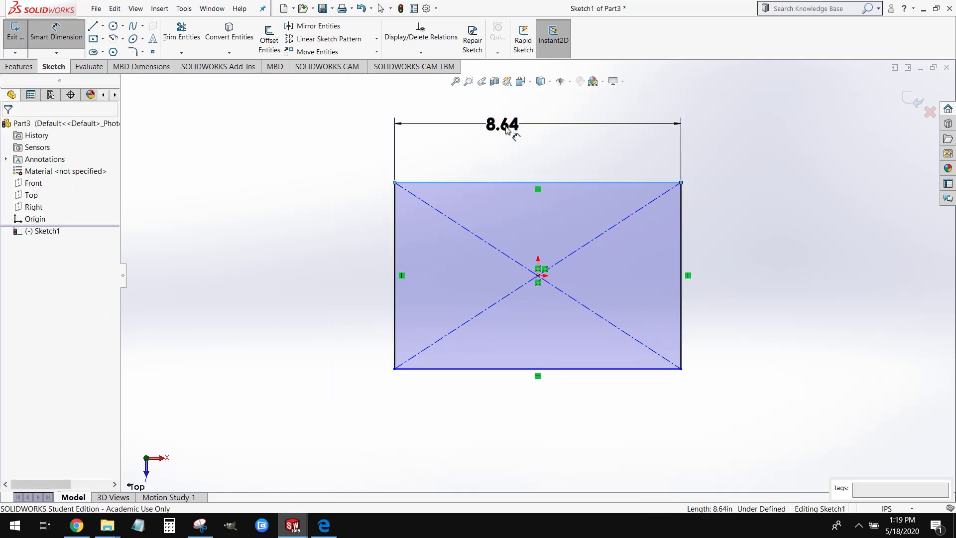
{"action": "left_click", "coordinate": [508, 133]}
{"action": "type", "text": "7.75"}
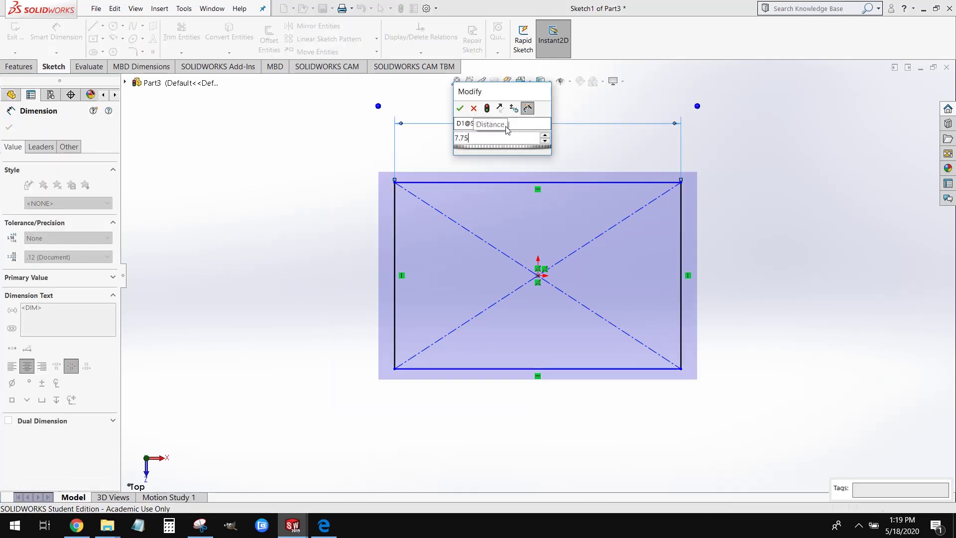
{"action": "key", "text": "Return"}
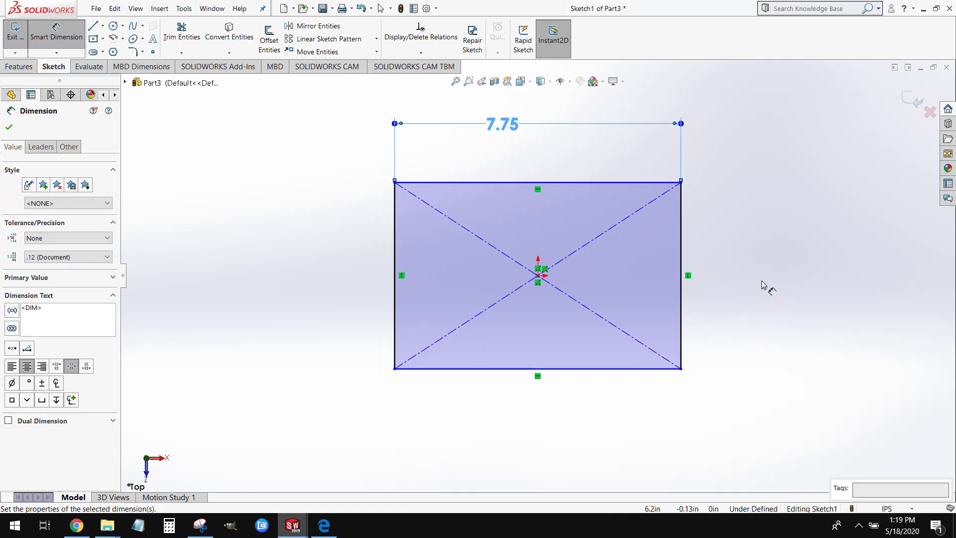
{"action": "left_click", "coordinate": [681, 251]}
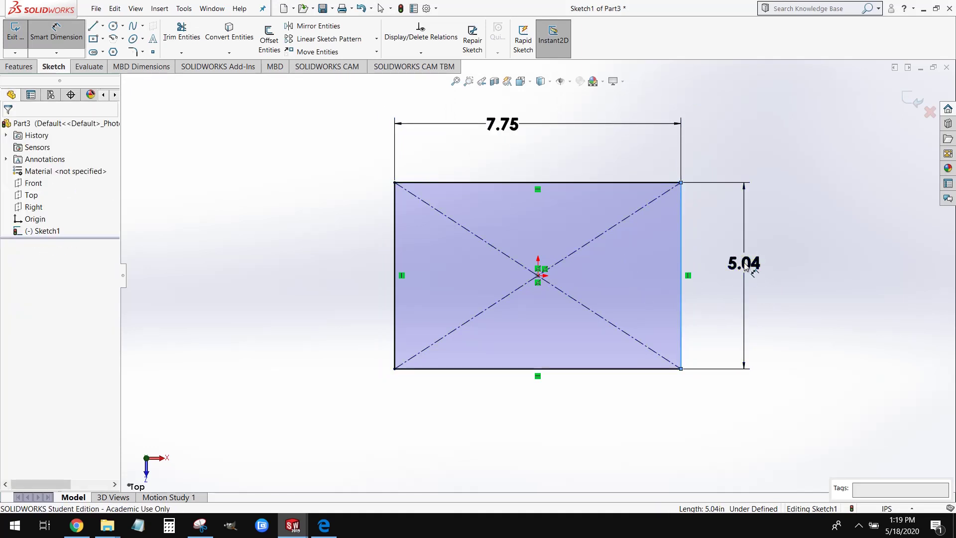
{"action": "left_click", "coordinate": [742, 260]}
{"action": "type", "text": "4.75"}
{"action": "key", "text": "Return"}
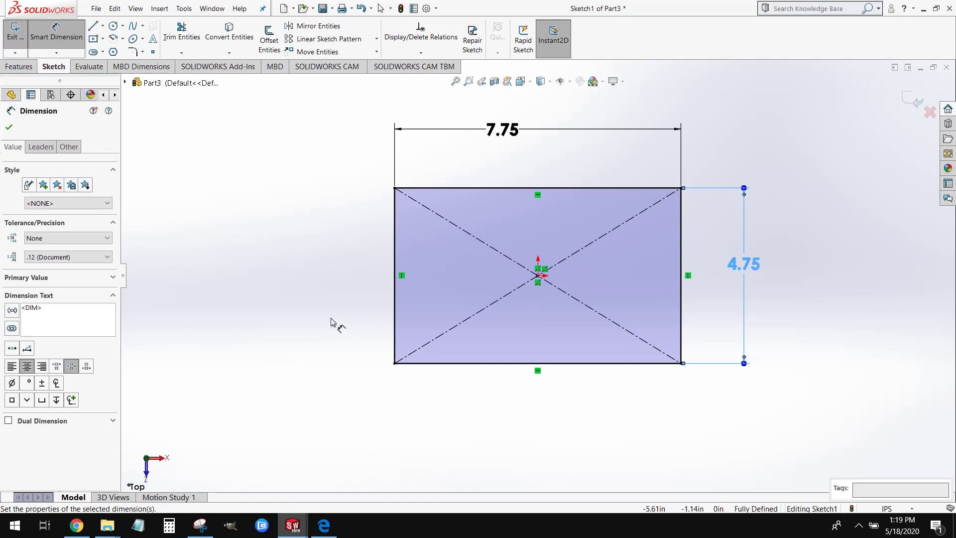
- Extrude the rectangle upward as a solid block with a blind depth of 2.15 in
{"action": "left_click", "coordinate": [19, 66]}
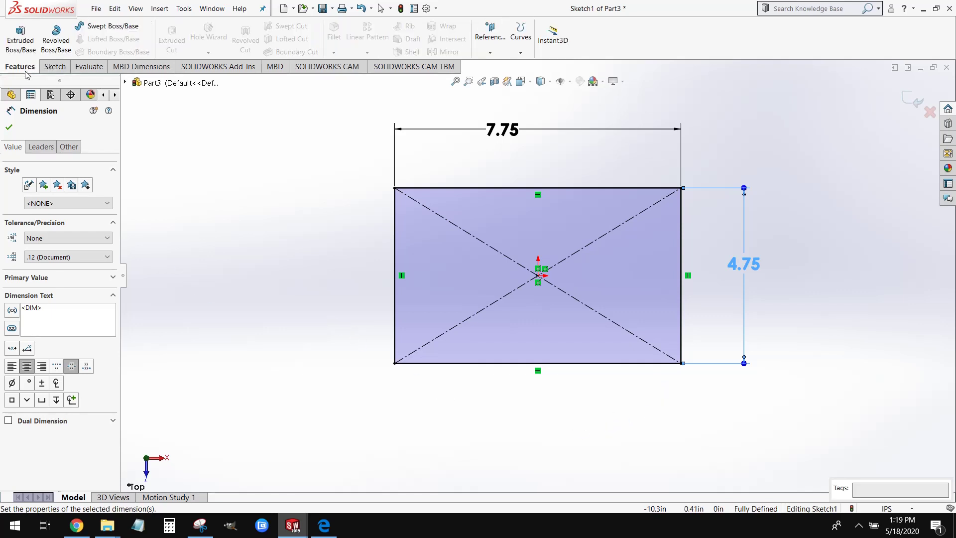
{"action": "left_click", "coordinate": [21, 45]}
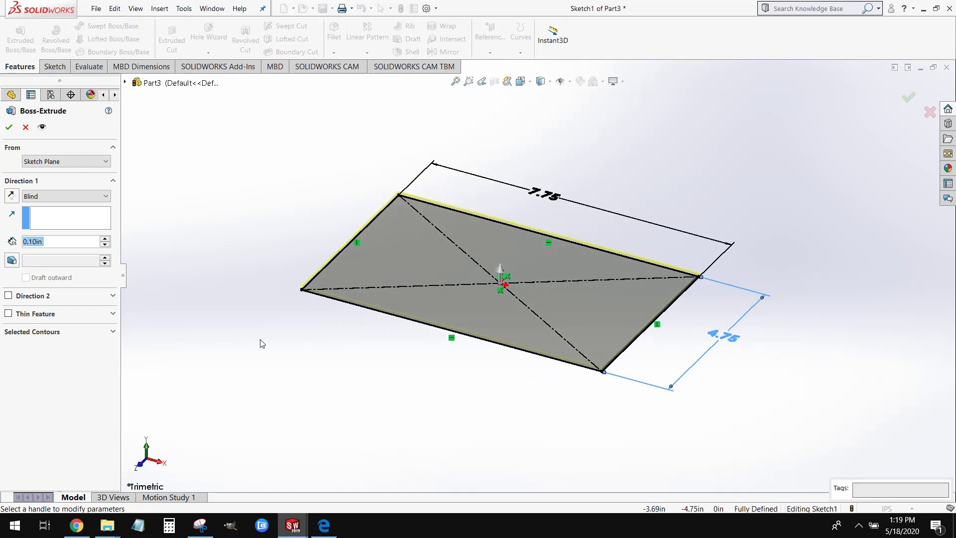
{"action": "type", "text": "2.15"}
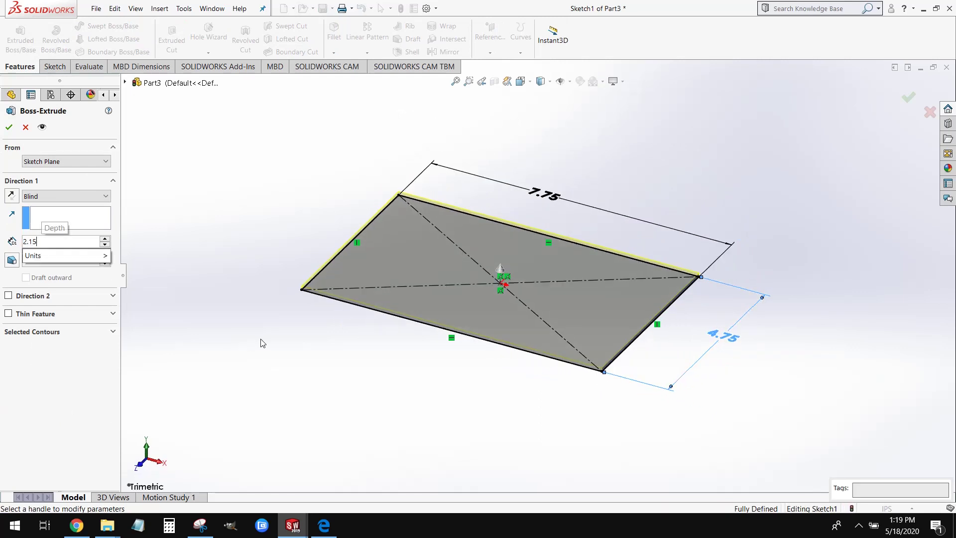
{"action": "key", "text": "Return"}
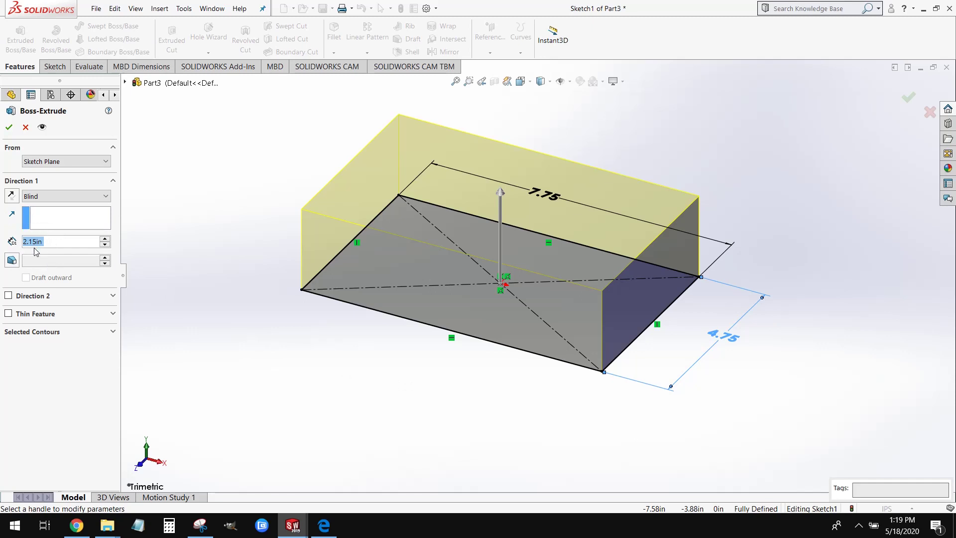
{"action": "left_click", "coordinate": [9, 127]}
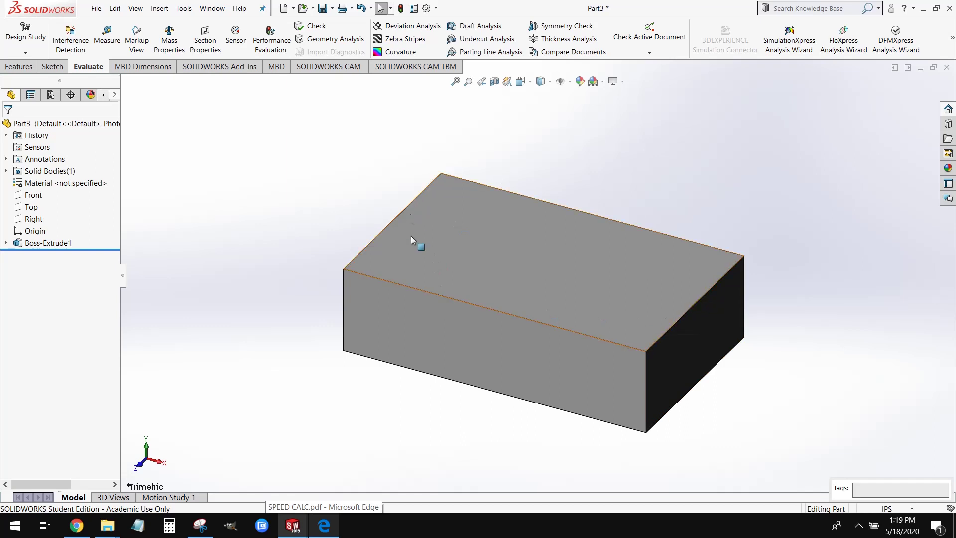
- Sketch a center rectangle about 4.9 by 2.9 in on the block's top face, centred on the origin
{"action": "left_click", "coordinate": [417, 262]}
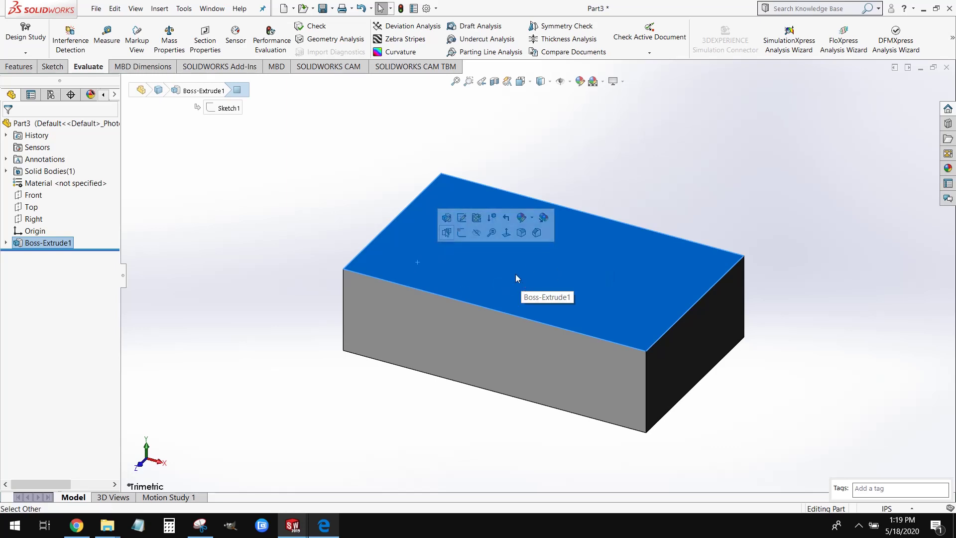
{"action": "left_click", "coordinate": [460, 235]}
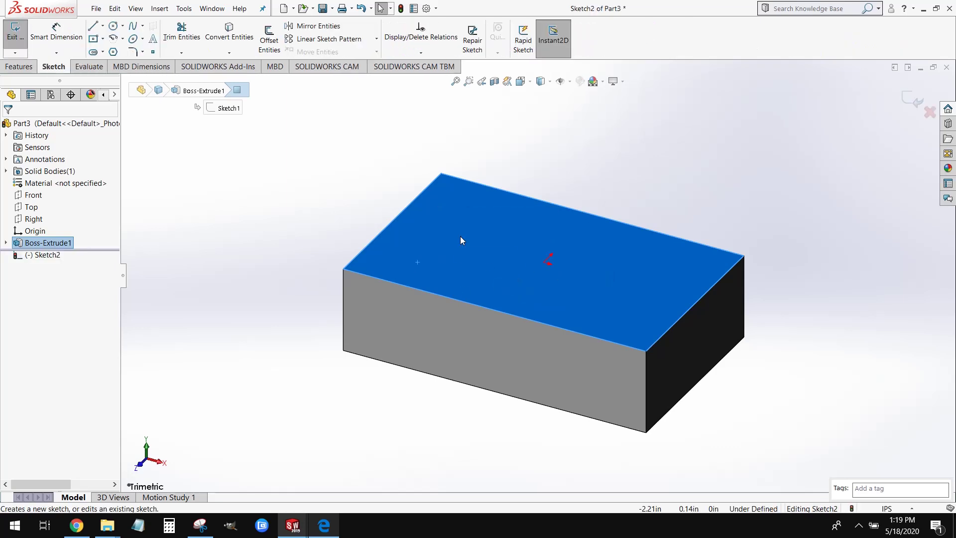
{"action": "key", "text": "ctrl+7"}
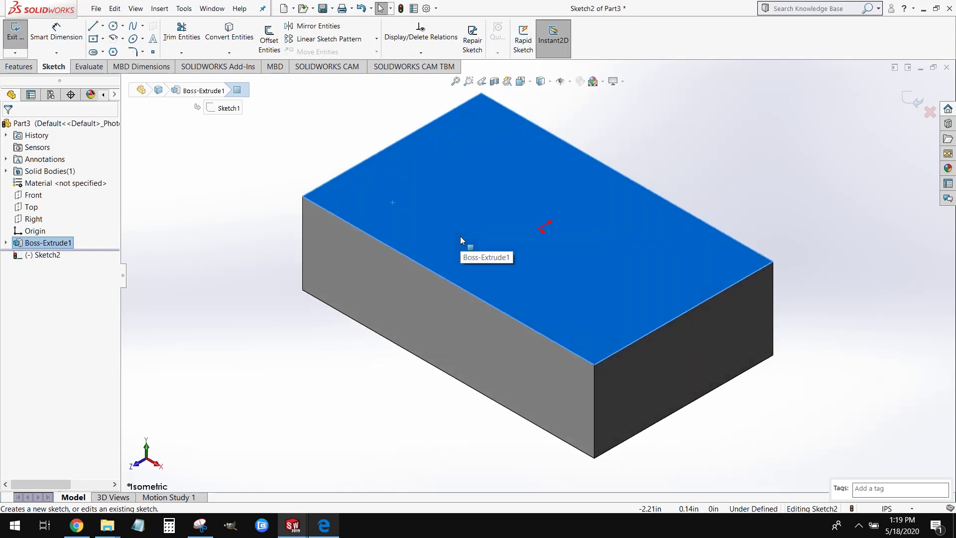
{"action": "key", "text": "ctrl+8"}
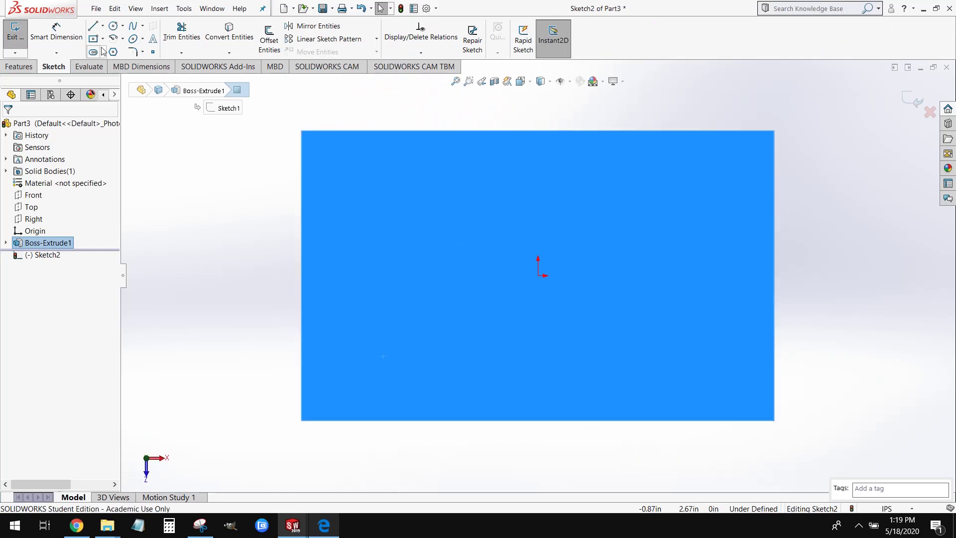
{"action": "left_click", "coordinate": [94, 38]}
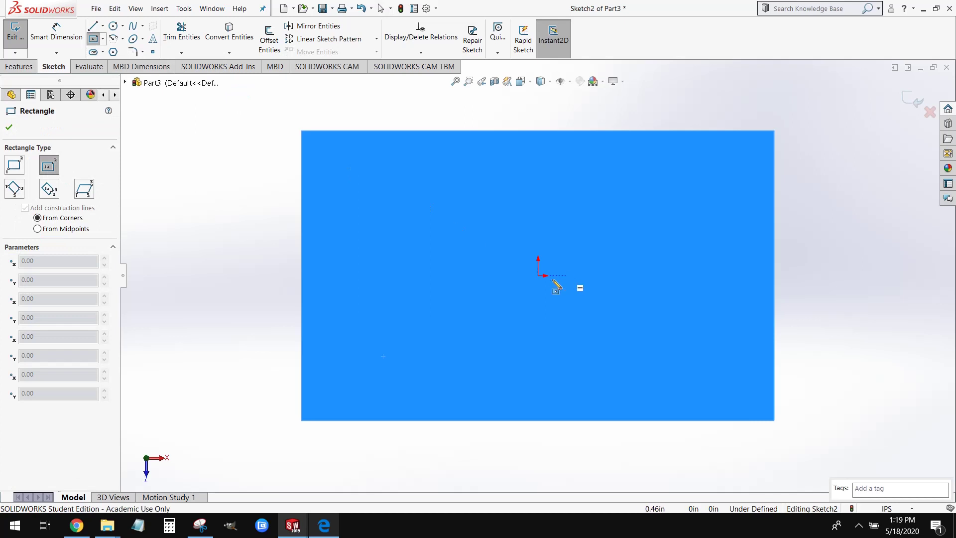
{"action": "left_click", "coordinate": [538, 275]}
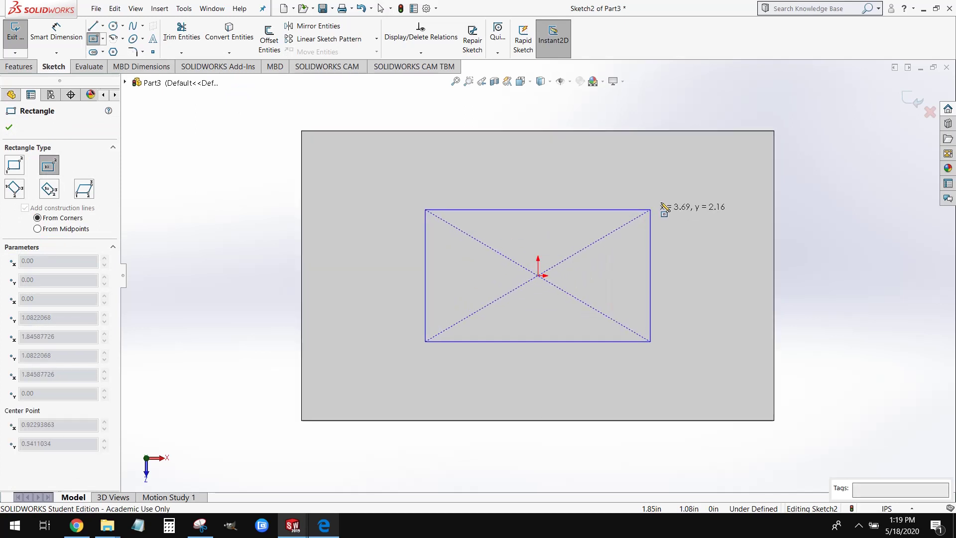
{"action": "left_click", "coordinate": [689, 186]}
- Dimension the rectangle on the block's top face to 6.5 in wide and 3.5 in high
{"action": "left_click", "coordinate": [56, 31]}
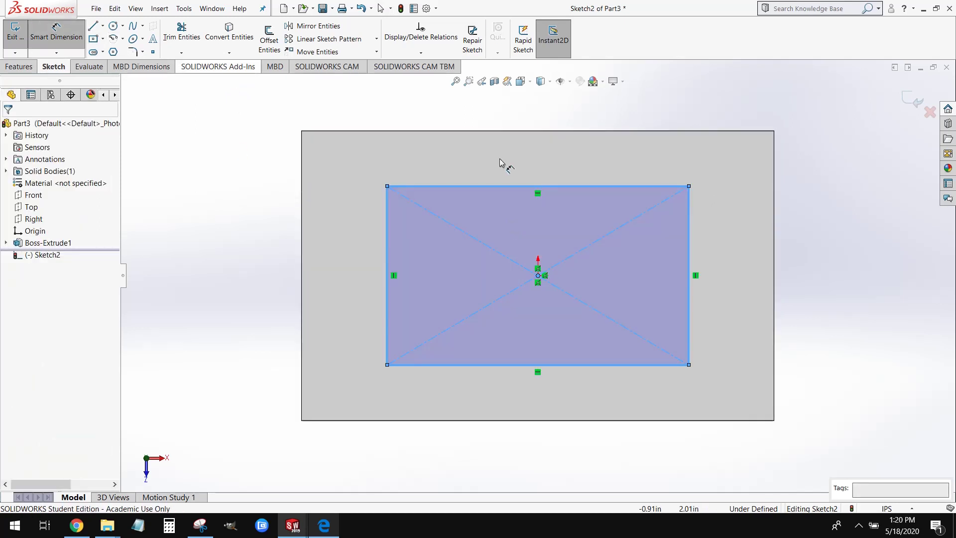
{"action": "left_click", "coordinate": [522, 186]}
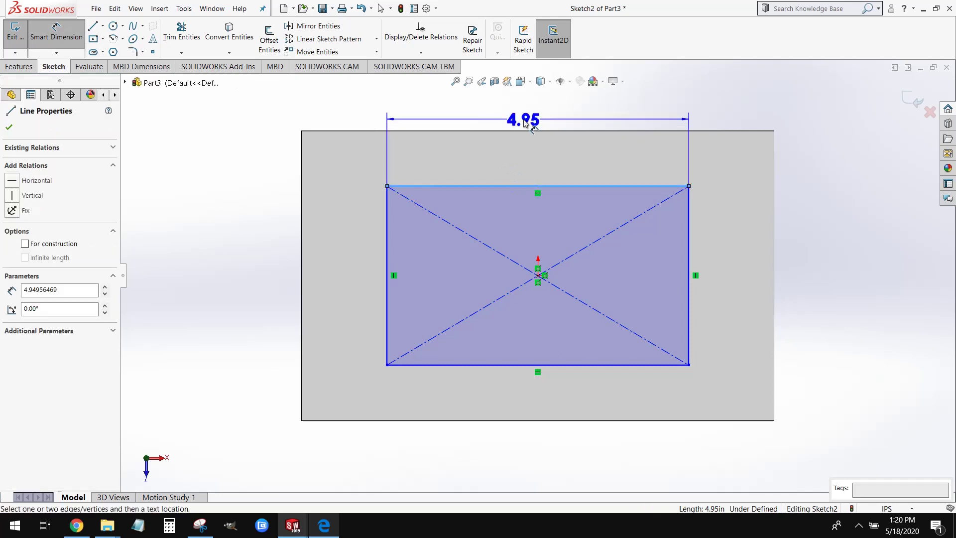
{"action": "left_click", "coordinate": [524, 123]}
{"action": "type", "text": "6."}
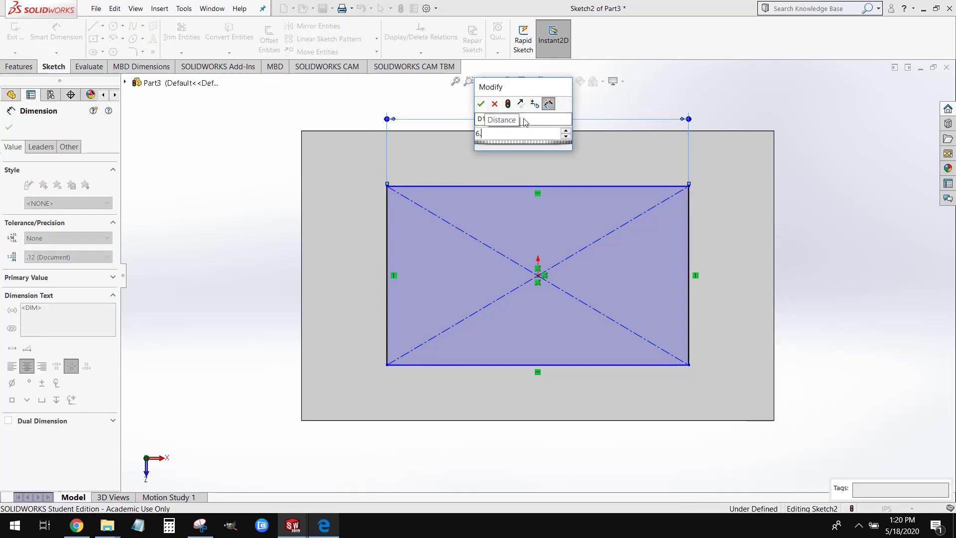
{"action": "type", "text": "5"}
{"action": "key", "text": "Return"}
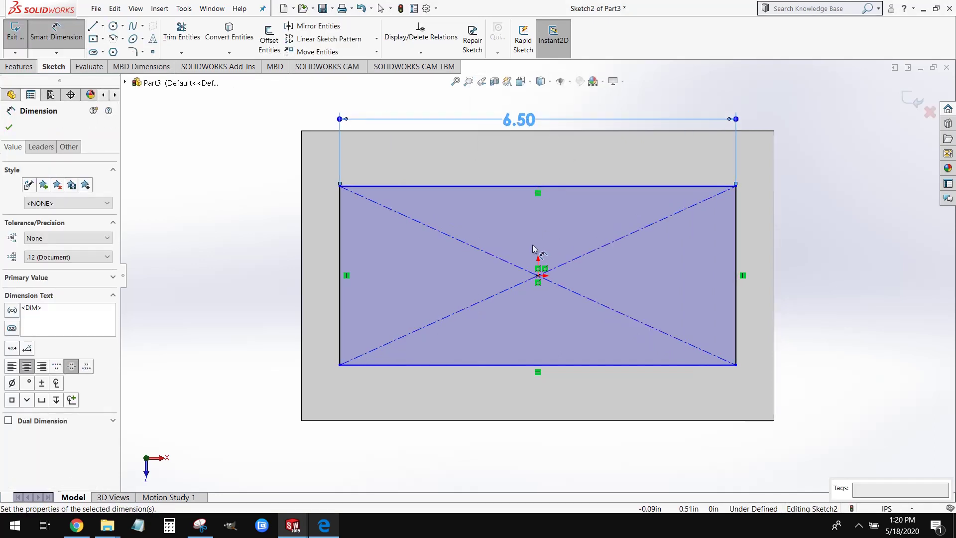
{"action": "left_click", "coordinate": [736, 243]}
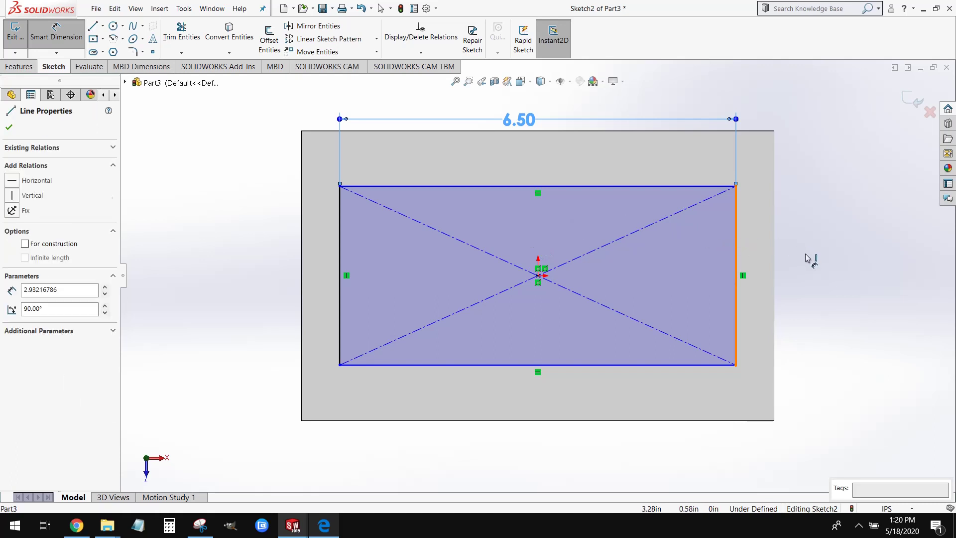
{"action": "left_click", "coordinate": [821, 268]}
{"action": "type", "text": "3."}
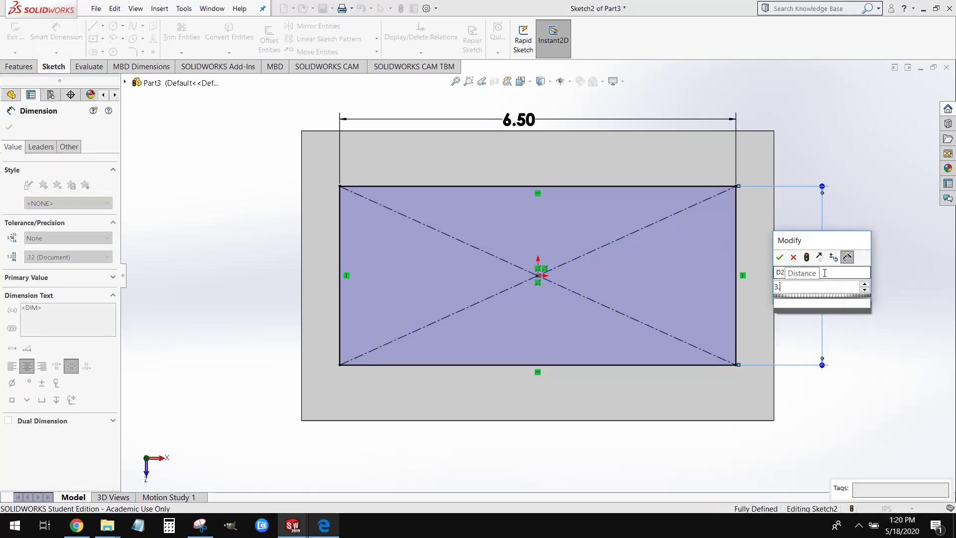
{"action": "type", "text": "5"}
{"action": "key", "text": "Return"}
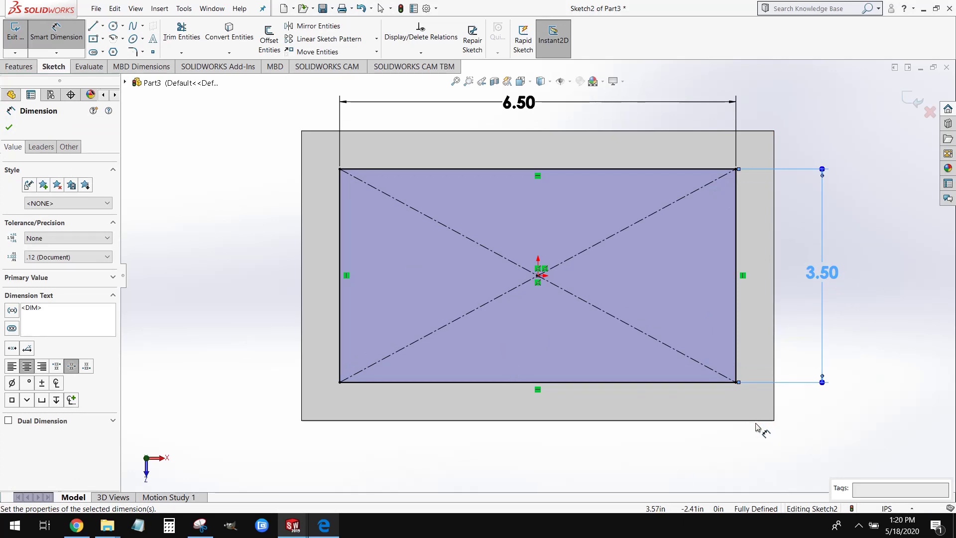
- Cut the 6.5 by 3.5 in rectangle into the block as a blind pocket 0.95 in deep
{"action": "left_click", "coordinate": [19, 66]}
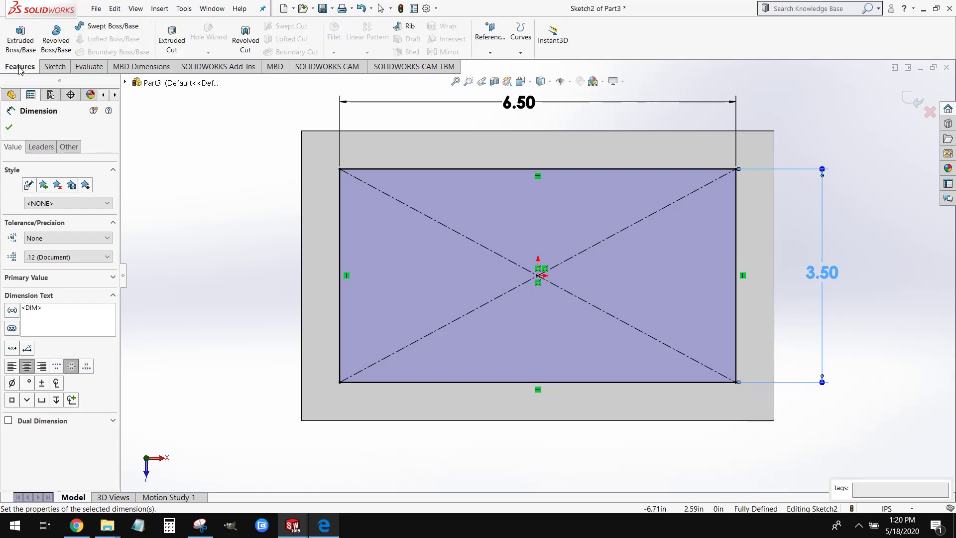
{"action": "left_click", "coordinate": [178, 44]}
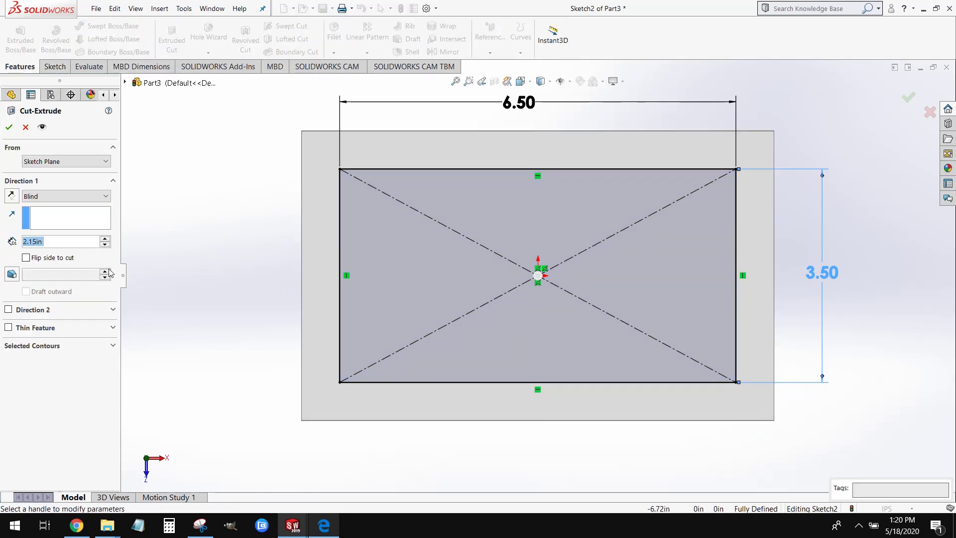
{"action": "type", "text": "0.95"}
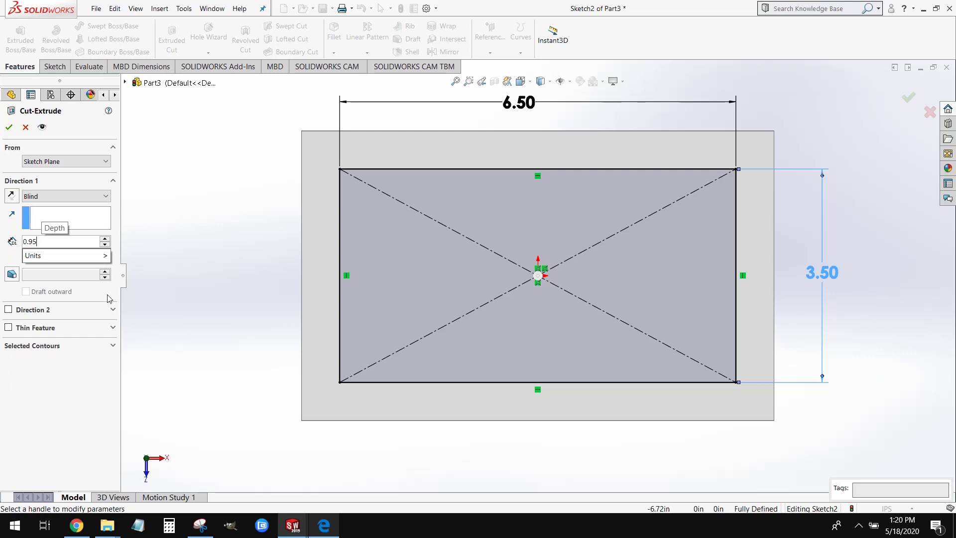
{"action": "mouse_move", "coordinate": [75, 255]}
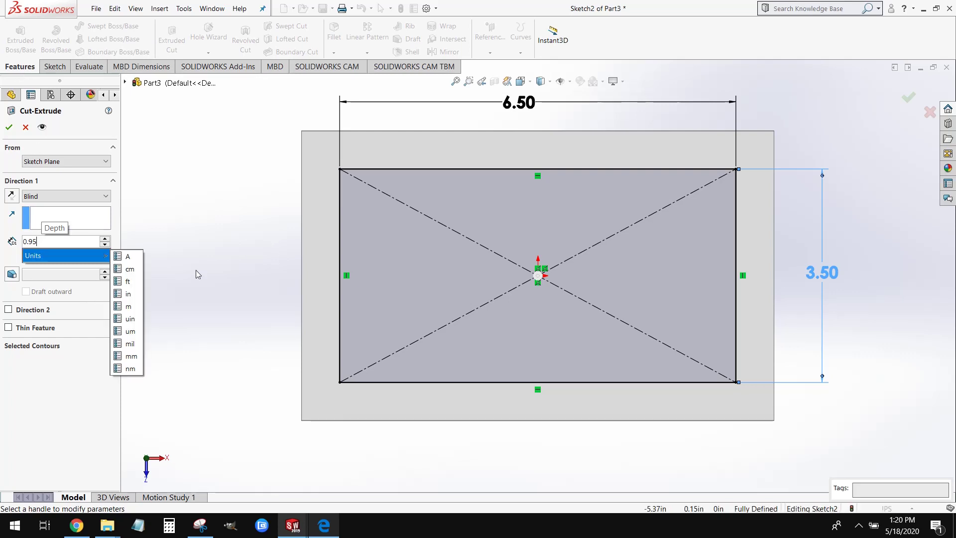
{"action": "left_click", "coordinate": [16, 129]}
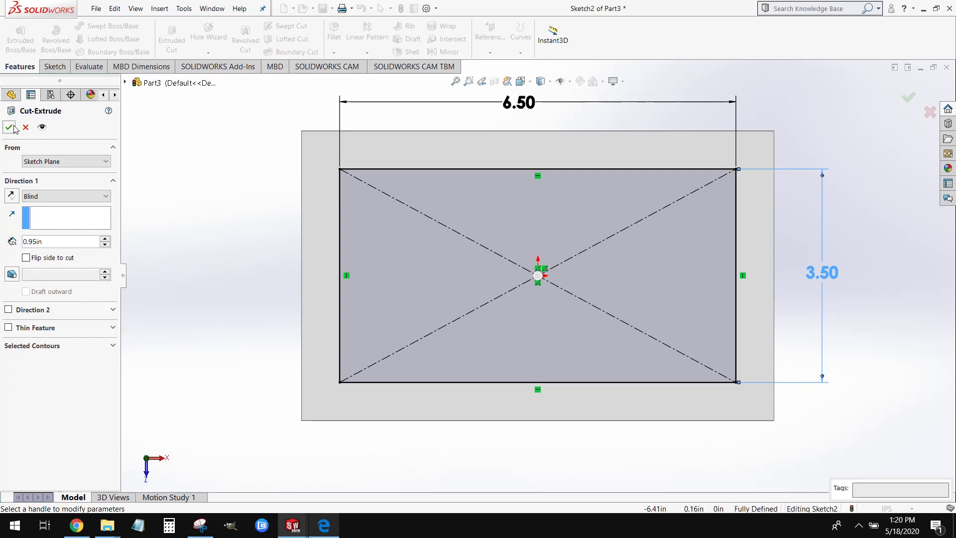
{"action": "left_click", "coordinate": [10, 126]}
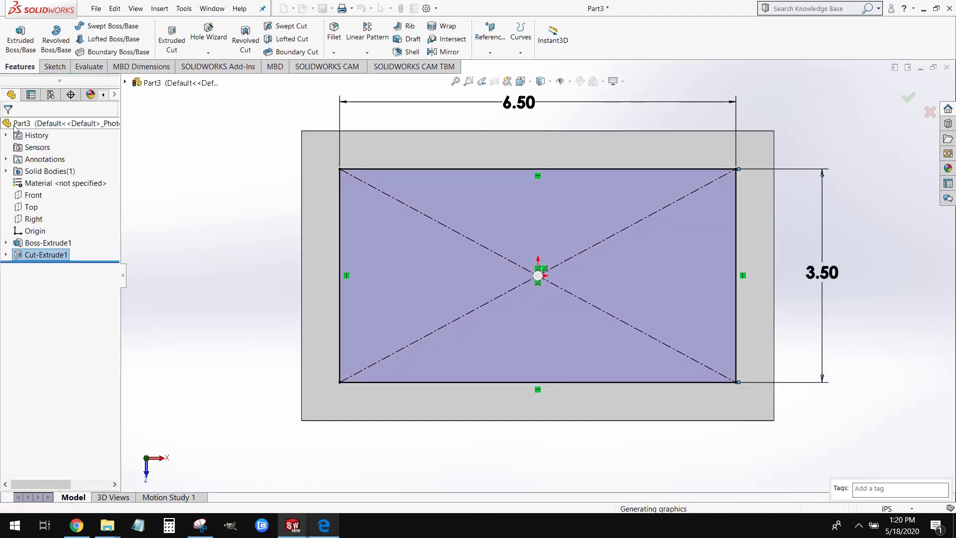
- Fillet the four vertical corner edges of the pocket with a symmetric 0.125 in radius
{"action": "middle_click_drag", "start_coordinate": [391, 164], "coordinate": [464, 186]}
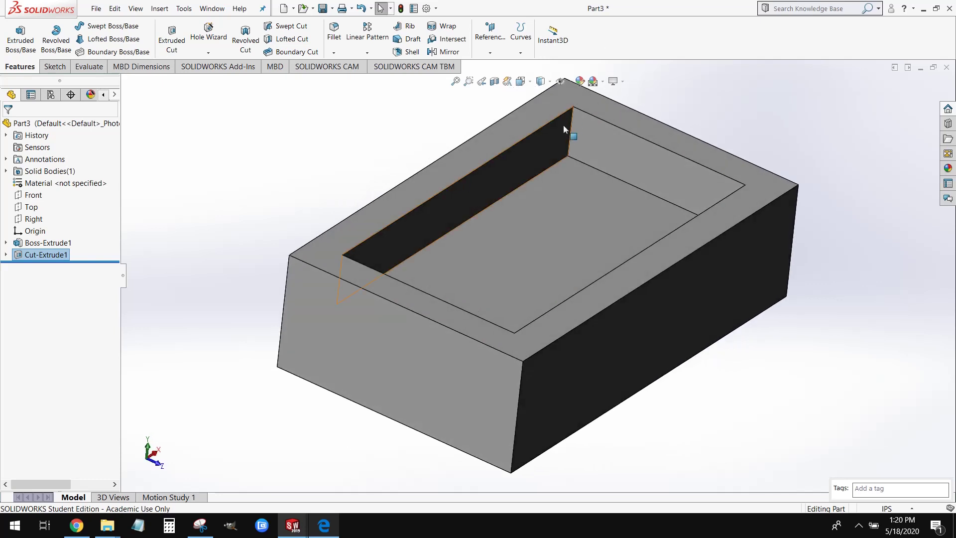
{"action": "scroll", "coordinate": [563, 123], "scroll_direction": "down", "scroll_amount": 5}
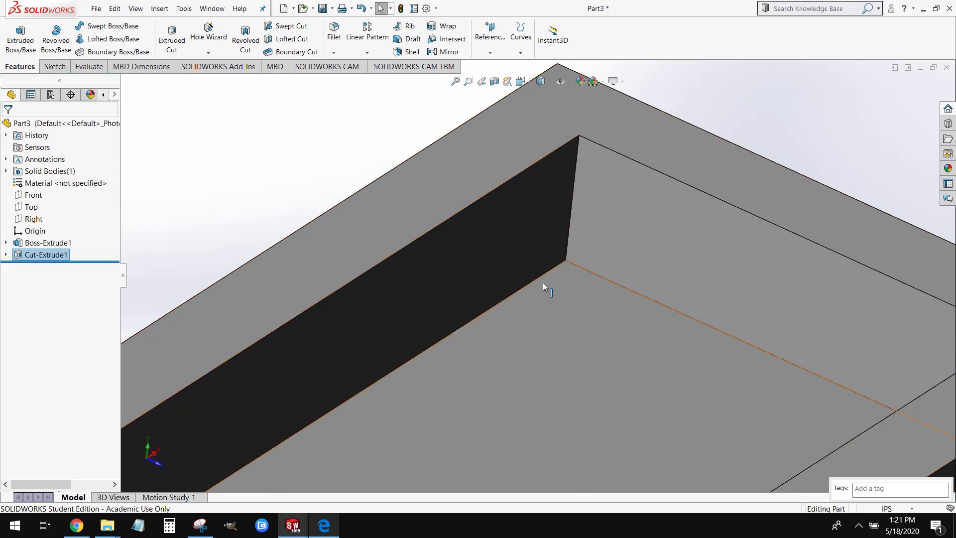
{"action": "scroll", "coordinate": [542, 283], "scroll_direction": "up", "scroll_amount": 5}
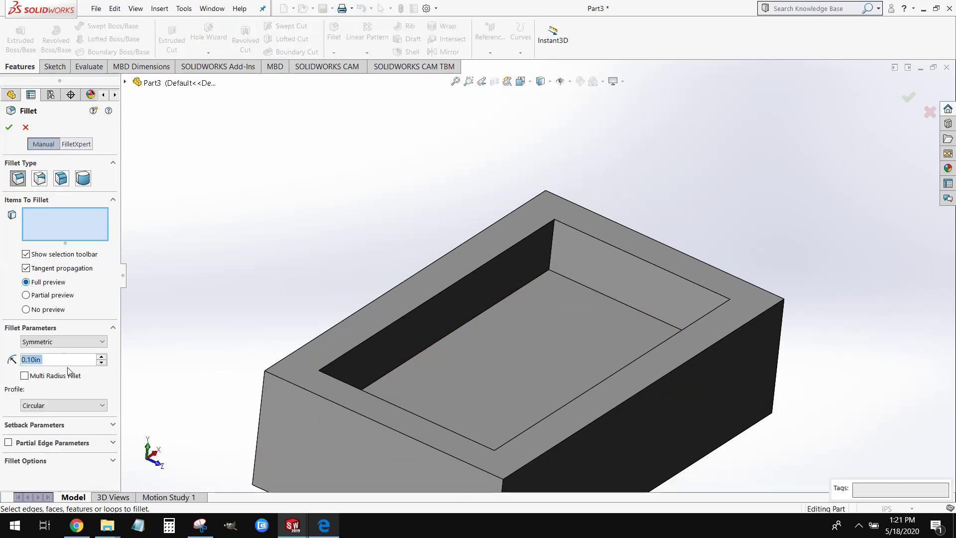
{"action": "type", "text": ".125"}
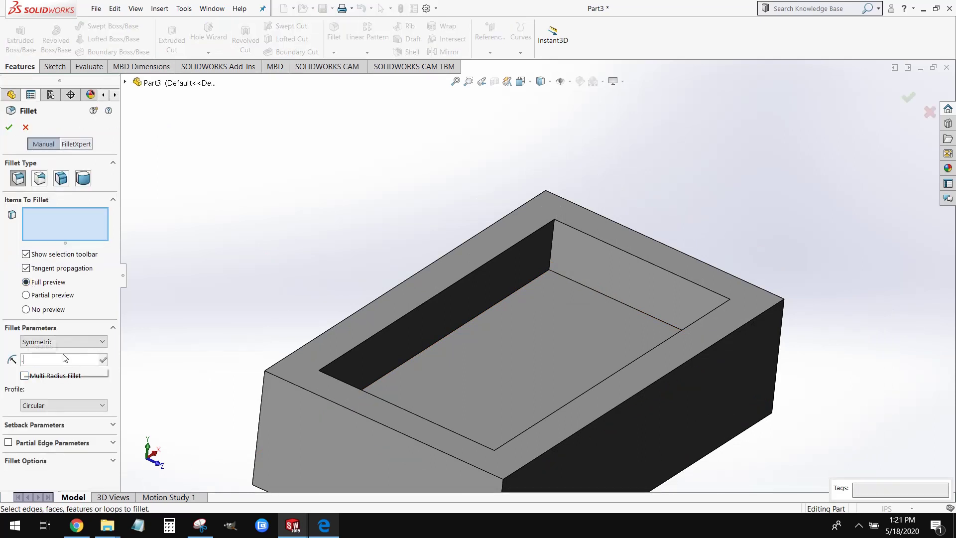
{"action": "key", "text": "Return"}
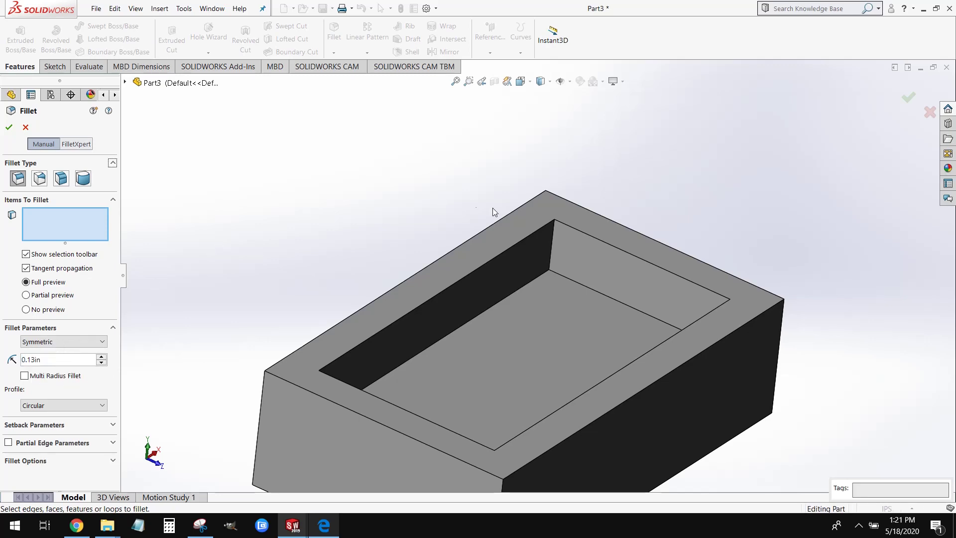
{"action": "left_click", "coordinate": [551, 249]}
{"action": "middle_click_drag", "start_coordinate": [551, 249], "coordinate": [679, 150]}
{"action": "left_click", "coordinate": [680, 148]}
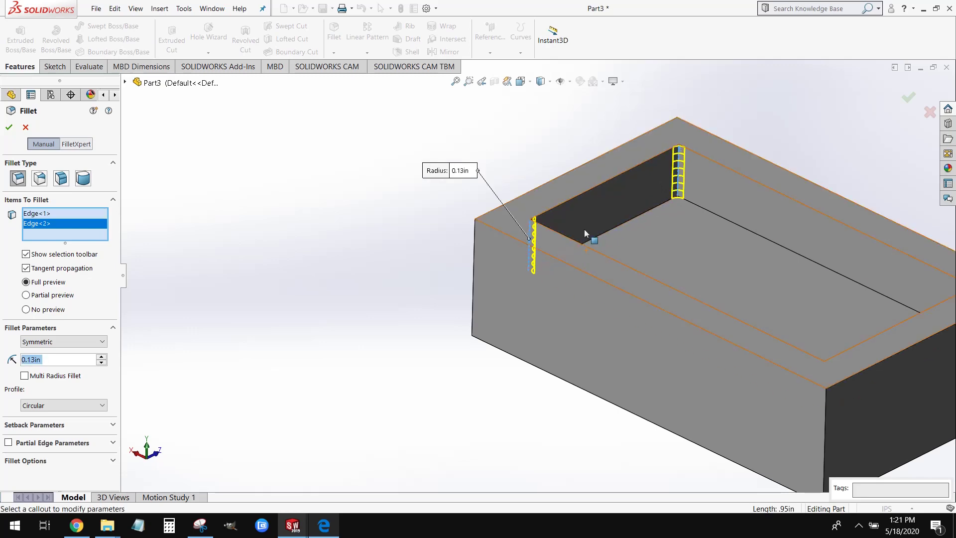
{"action": "middle_click_drag", "start_coordinate": [585, 229], "coordinate": [687, 289]}
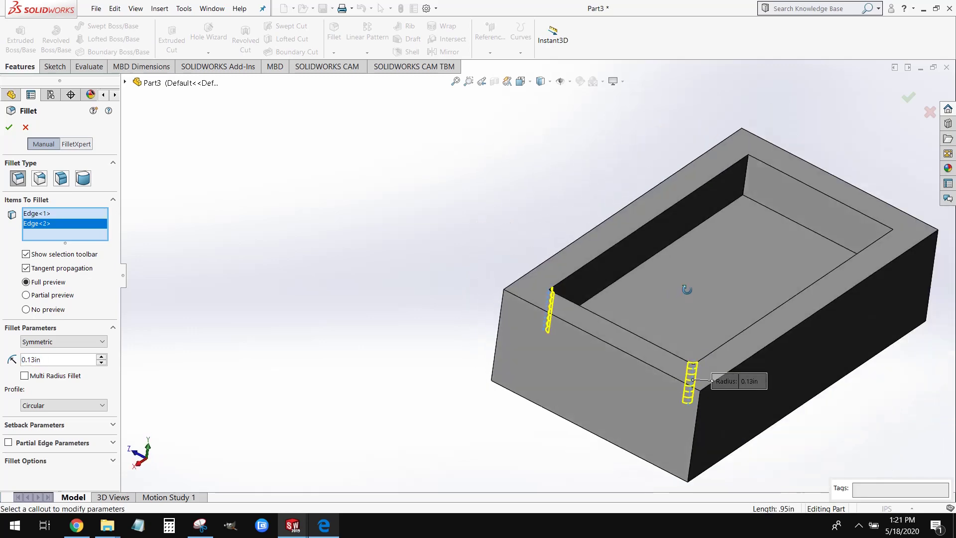
{"action": "left_click", "coordinate": [744, 166]}
{"action": "middle_click_drag", "start_coordinate": [710, 241], "coordinate": [745, 181]}
{"action": "left_click", "coordinate": [745, 178]}
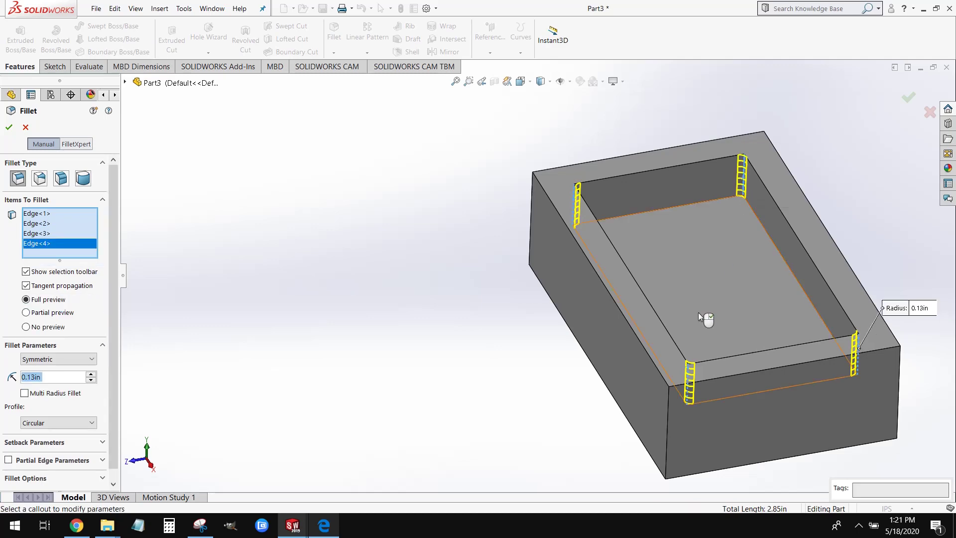
{"action": "middle_click_drag", "start_coordinate": [697, 311], "coordinate": [384, 279]}
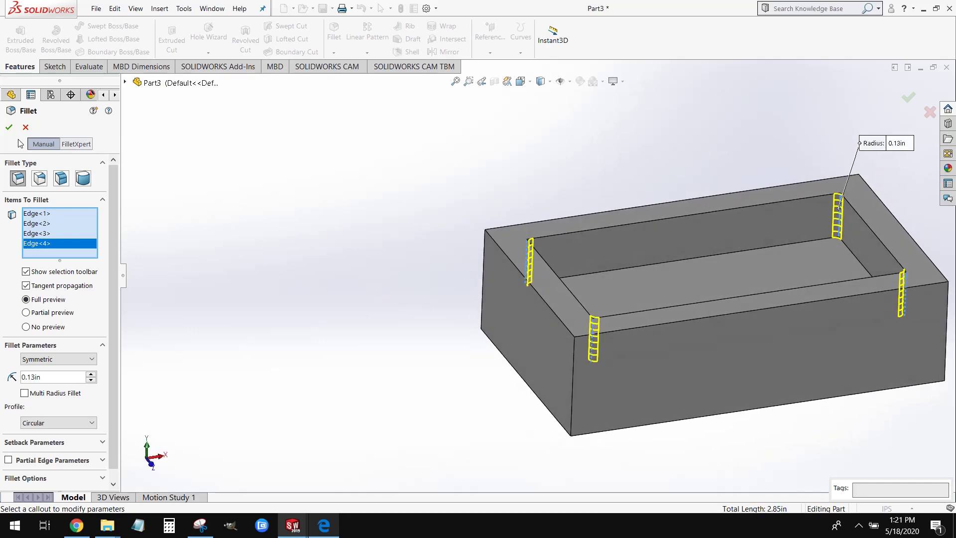
{"action": "left_click", "coordinate": [9, 127]}
{"action": "scroll", "coordinate": [637, 256], "scroll_direction": "up", "scroll_amount": 2}
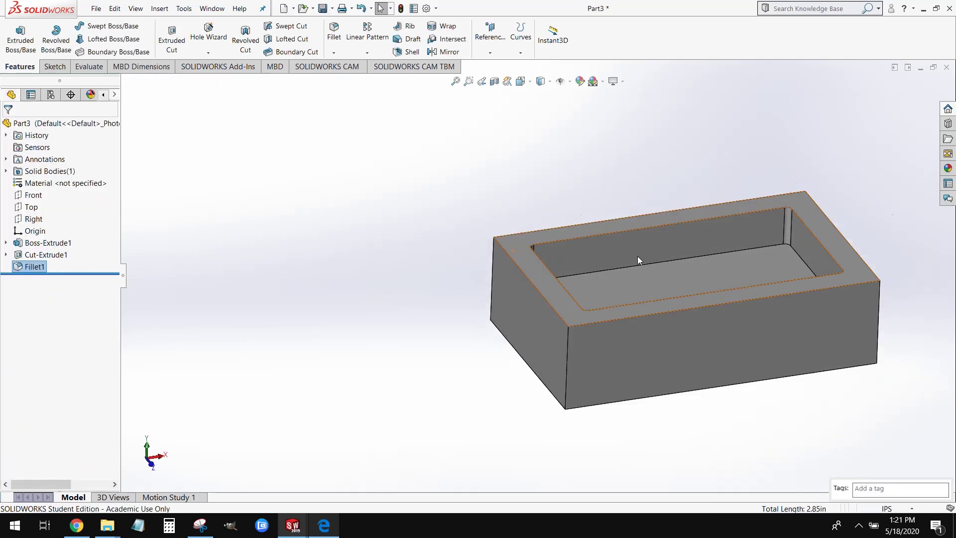
{"action": "scroll", "coordinate": [637, 255], "scroll_direction": "up", "scroll_amount": 4}
{"action": "scroll", "coordinate": [714, 201], "scroll_direction": "down", "scroll_amount": 5}
{"action": "scroll", "coordinate": [580, 366], "scroll_direction": "up", "scroll_amount": 1}
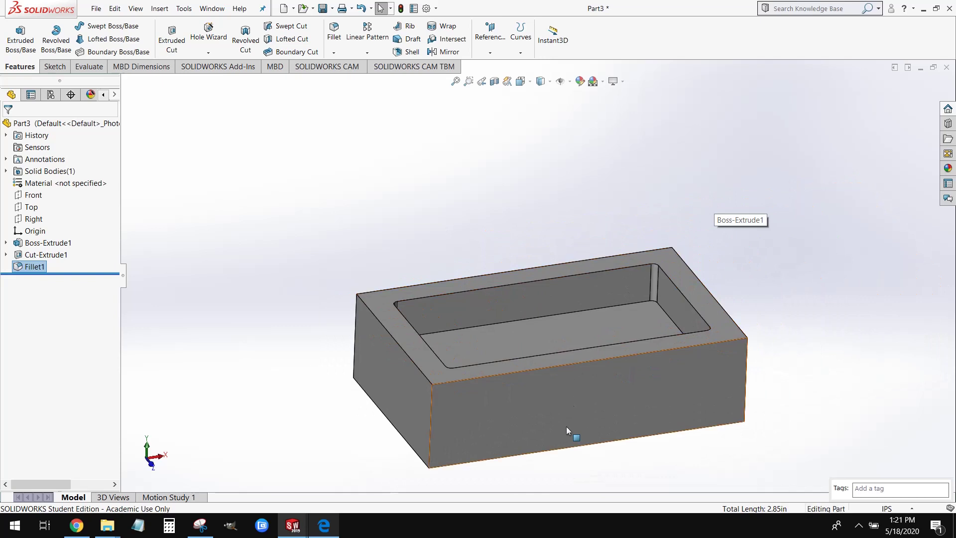
{"action": "middle_click_drag", "start_coordinate": [566, 429], "coordinate": [564, 439]}
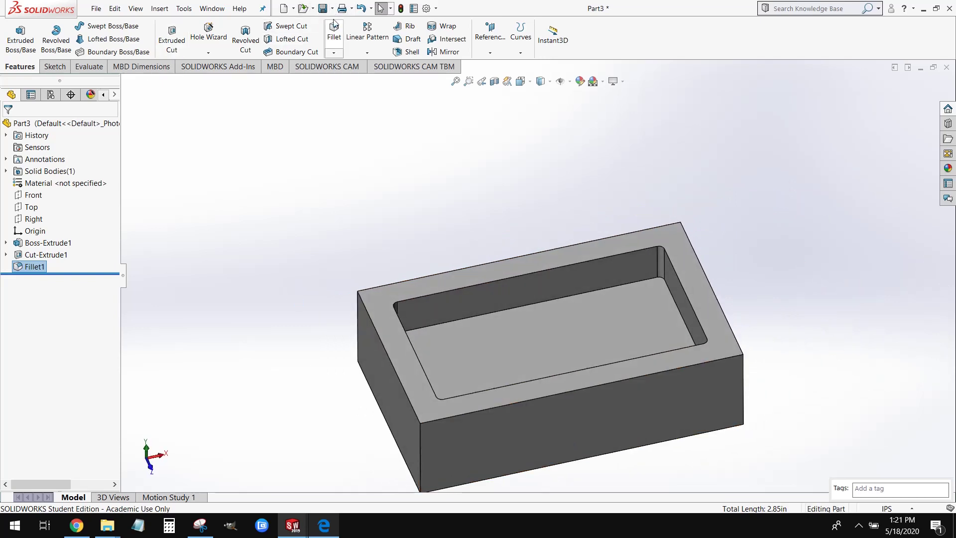
{"action": "scroll", "coordinate": [634, 304], "scroll_direction": "up", "scroll_amount": 2}
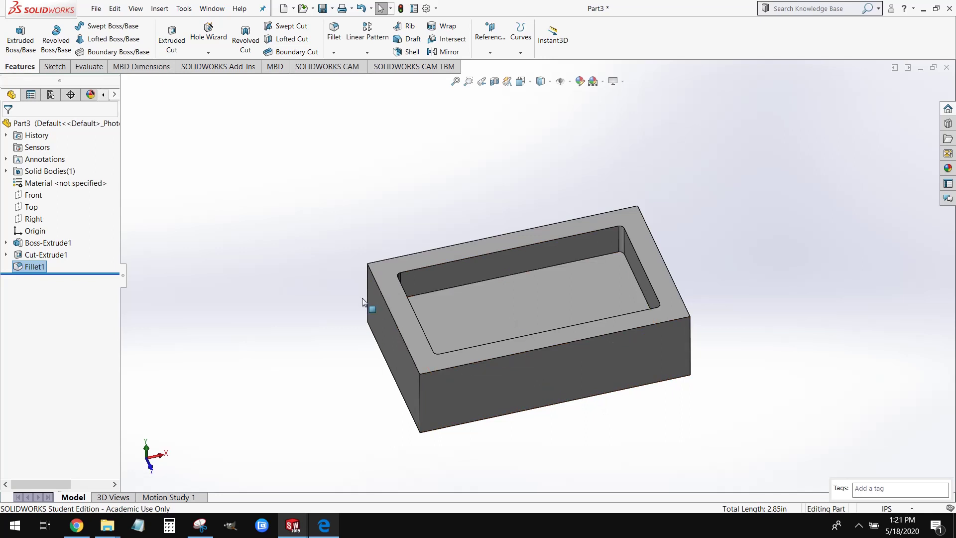
- Define the CAM machine for the part as Mill - Inch
{"action": "left_click", "coordinate": [326, 67]}
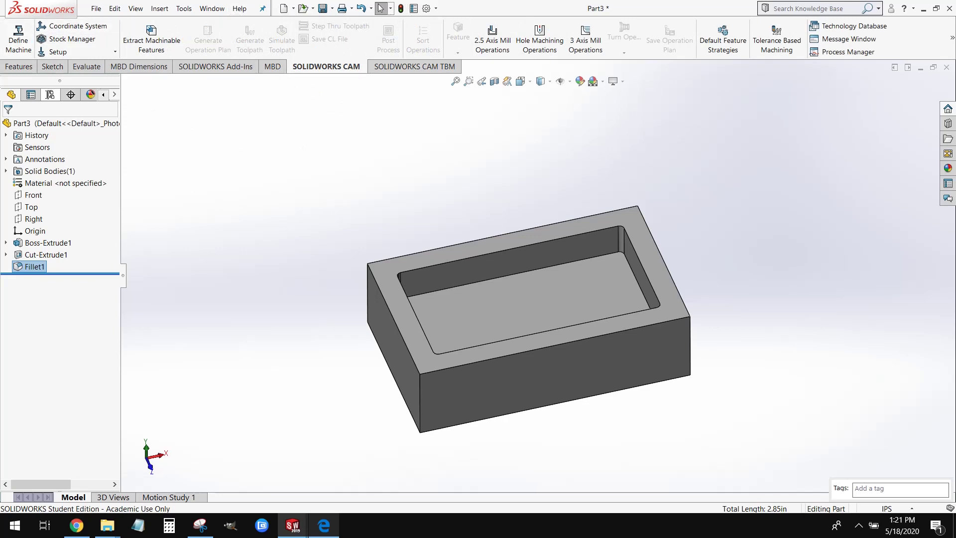
{"action": "left_click", "coordinate": [13, 45]}
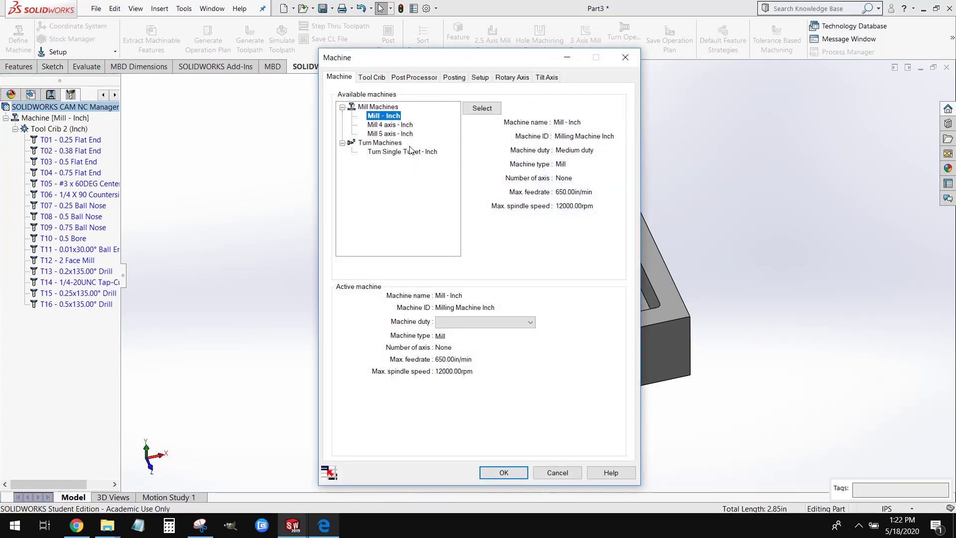
{"action": "left_click", "coordinate": [506, 470]}
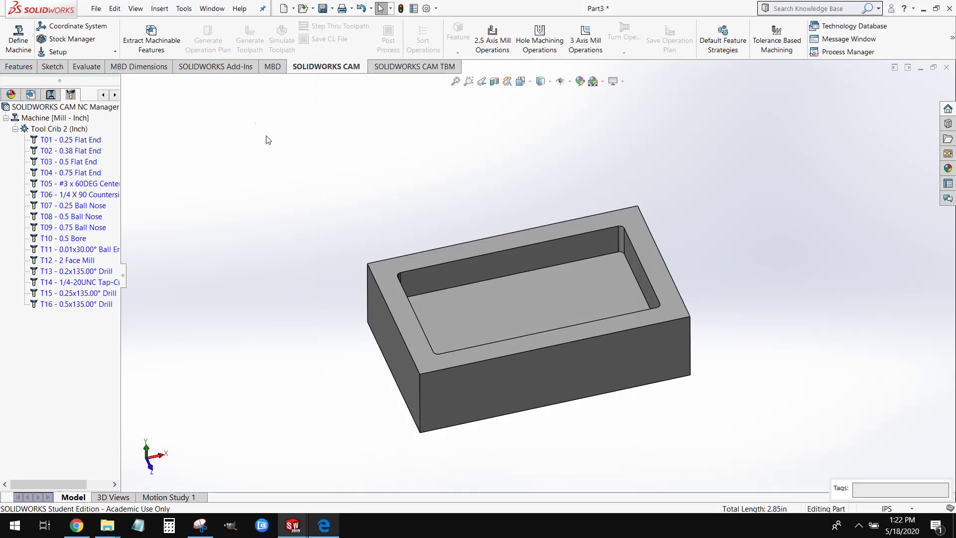
- Start a user-defined fixture coordinate system with its origin at the part bounding box vertex on the block's top front-right corner
{"action": "left_click", "coordinate": [73, 26]}
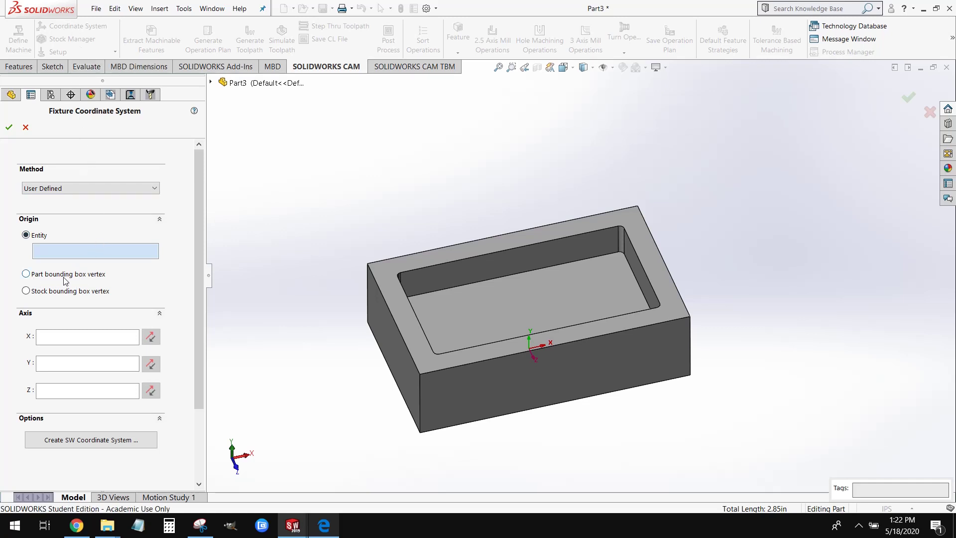
{"action": "left_click", "coordinate": [26, 275]}
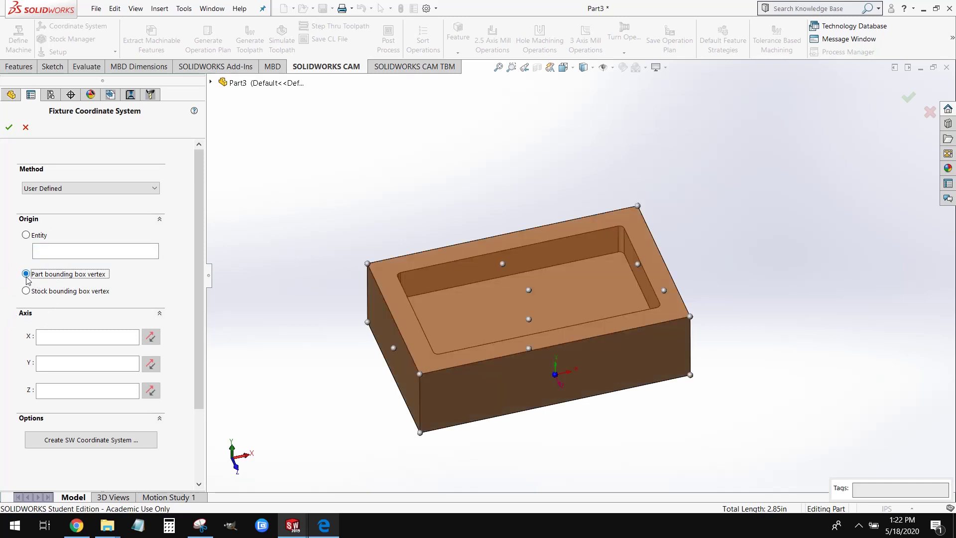
{"action": "left_click", "coordinate": [690, 316]}
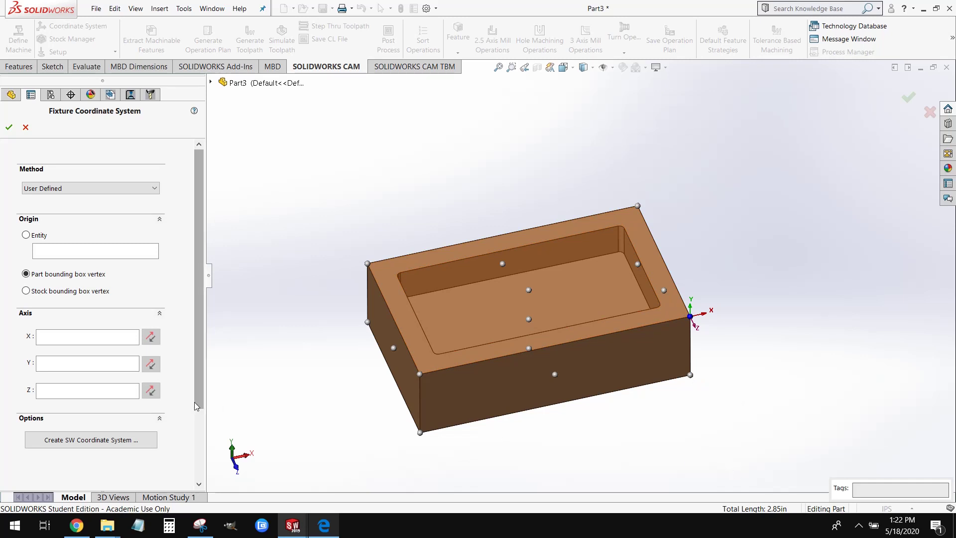
- Align the fixture coordinate system's X axis with the block's long top front edge and its Y axis with the short top right edge
{"action": "left_click", "coordinate": [91, 338]}
{"action": "left_click", "coordinate": [91, 338]}
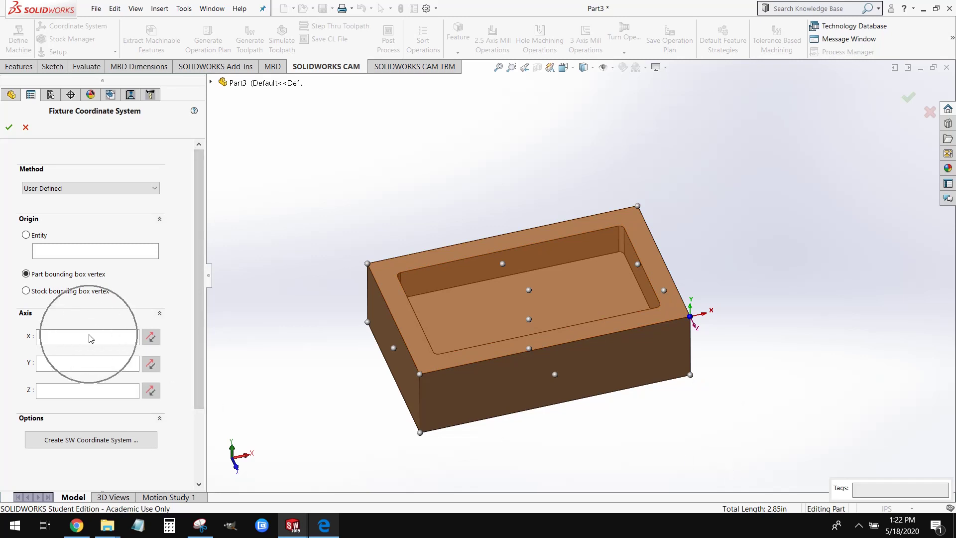
{"action": "left_click", "coordinate": [91, 338]}
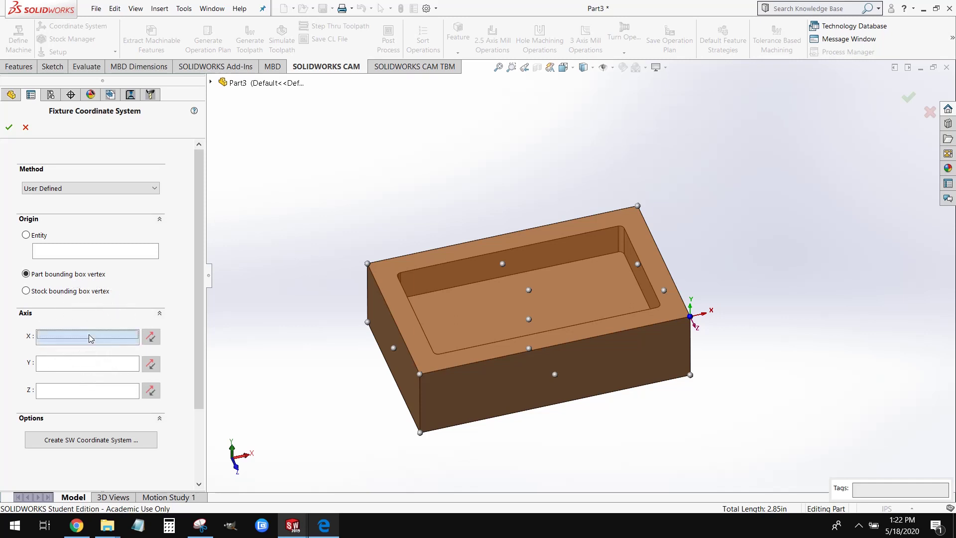
{"action": "left_click", "coordinate": [91, 338]}
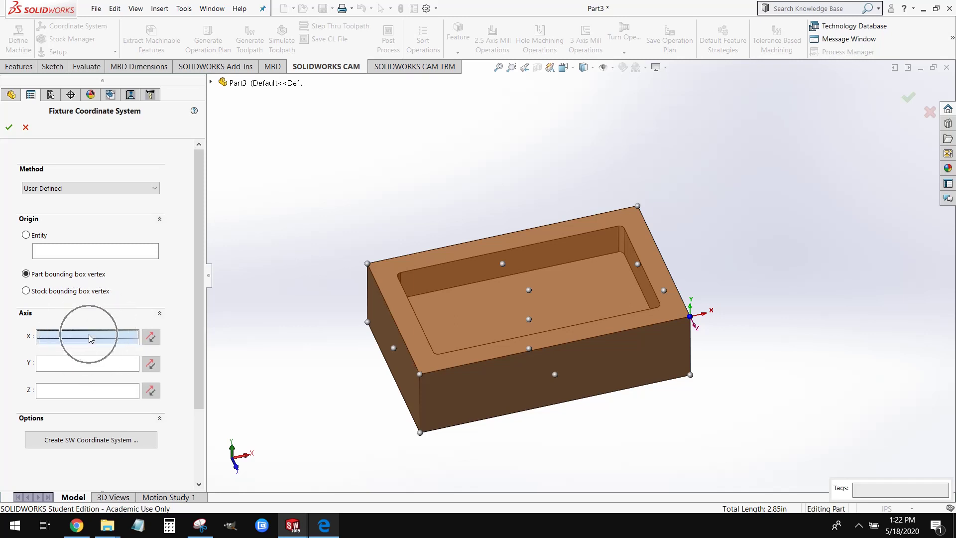
{"action": "left_click", "coordinate": [598, 337]}
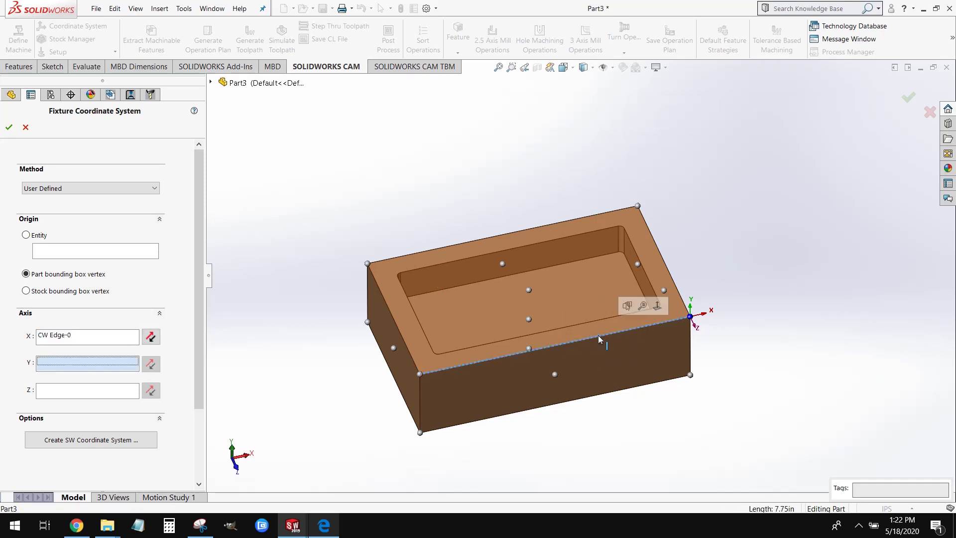
{"action": "left_click", "coordinate": [101, 362]}
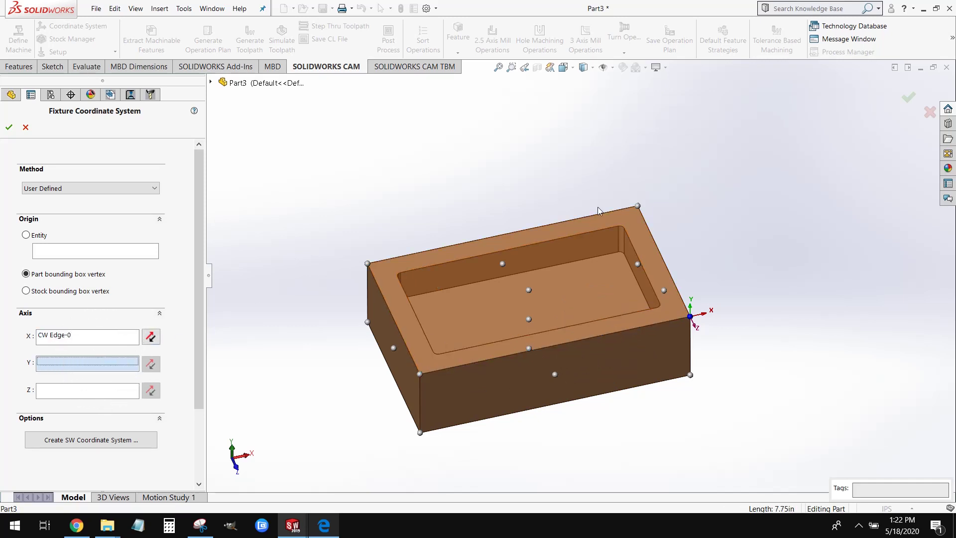
{"action": "left_click", "coordinate": [677, 290]}
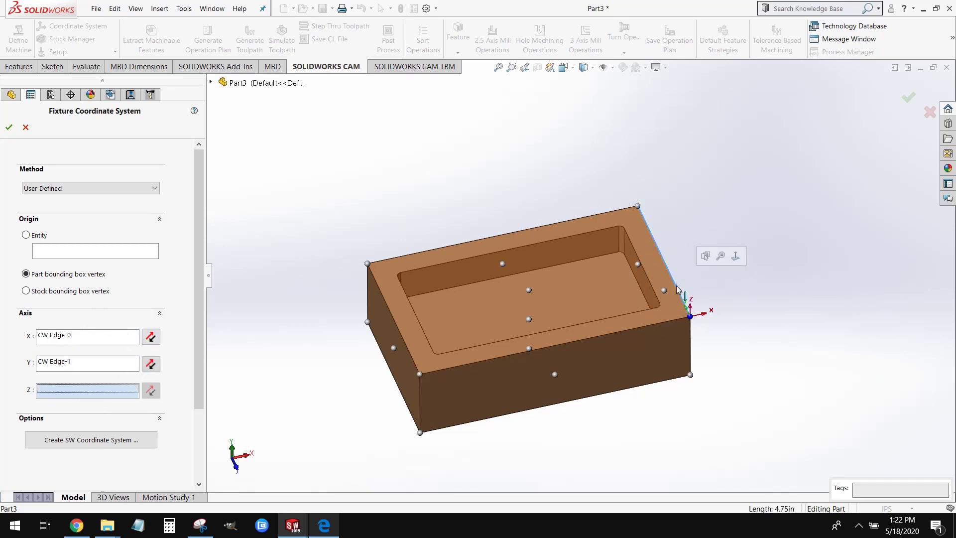
{"action": "scroll", "coordinate": [722, 316], "scroll_direction": "down", "scroll_amount": 3}
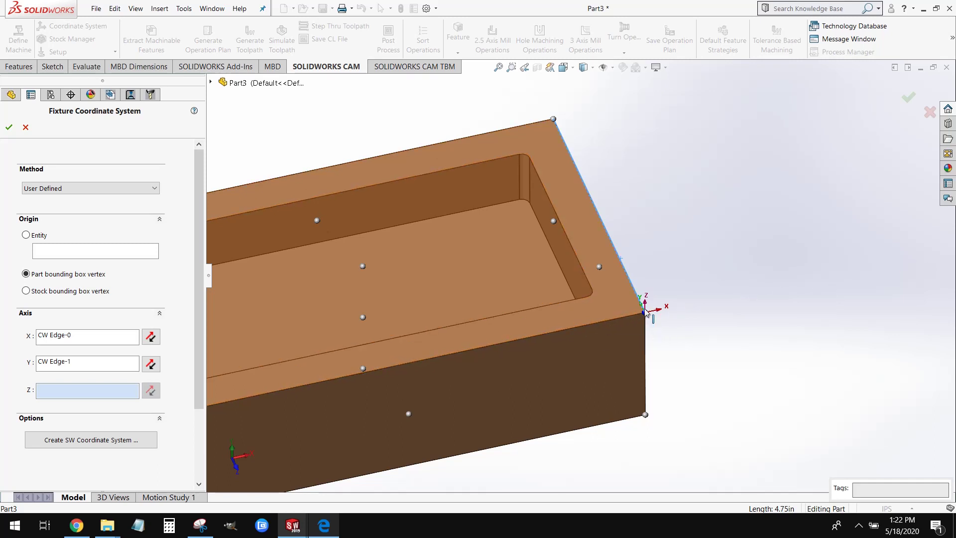
{"action": "middle_click_drag", "start_coordinate": [600, 335], "coordinate": [626, 196]}
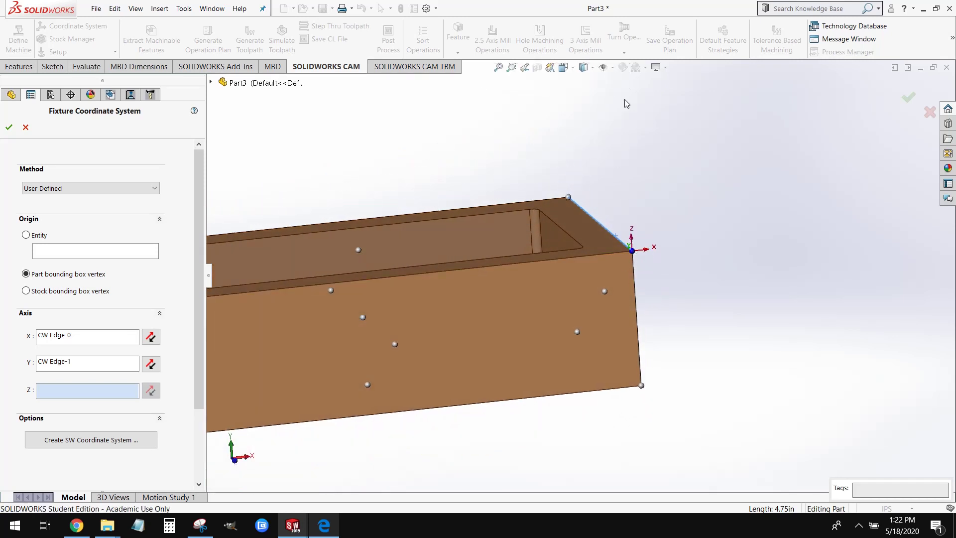
{"action": "scroll", "coordinate": [674, 354], "scroll_direction": "up", "scroll_amount": 2}
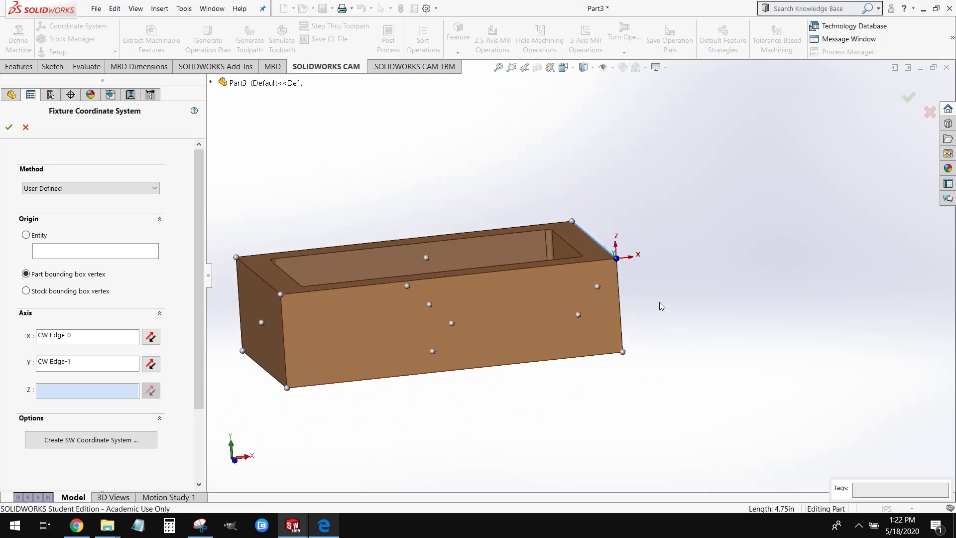
{"action": "middle_click_drag", "start_coordinate": [659, 302], "coordinate": [297, 279]}
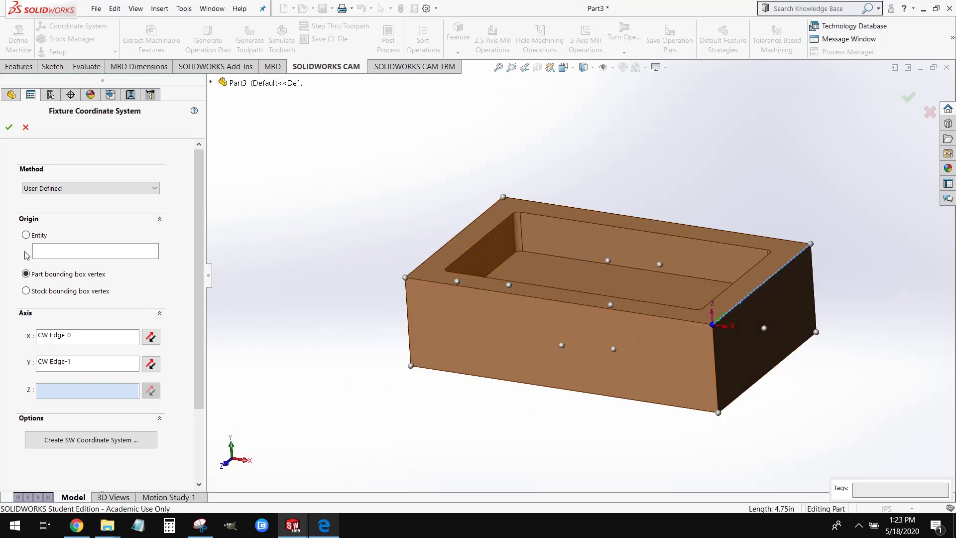
- Accept the fixture coordinate system and set the bounding box stock to use the FCS coordinate system
{"action": "left_click", "coordinate": [9, 128]}
{"action": "middle_click_drag", "start_coordinate": [490, 296], "coordinate": [540, 315]}
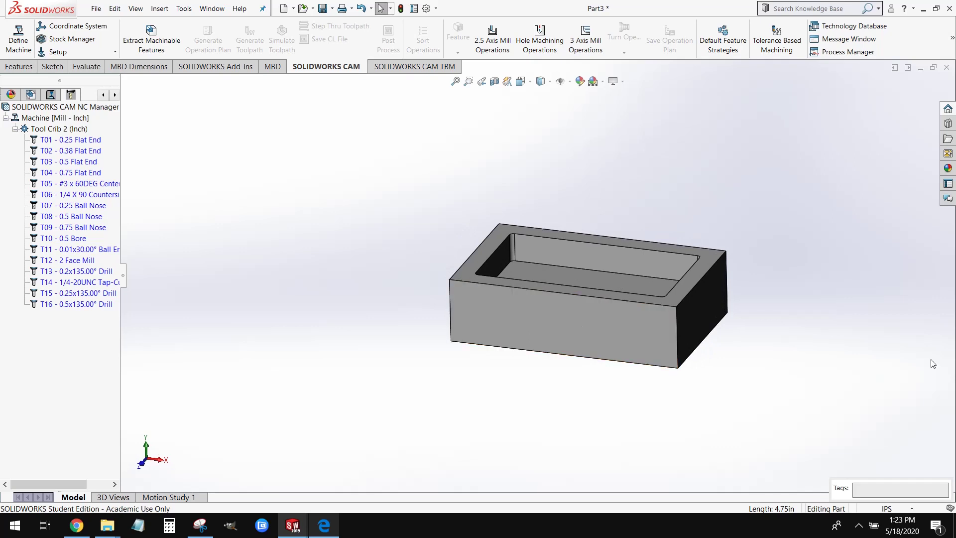
{"action": "left_click", "coordinate": [57, 42]}
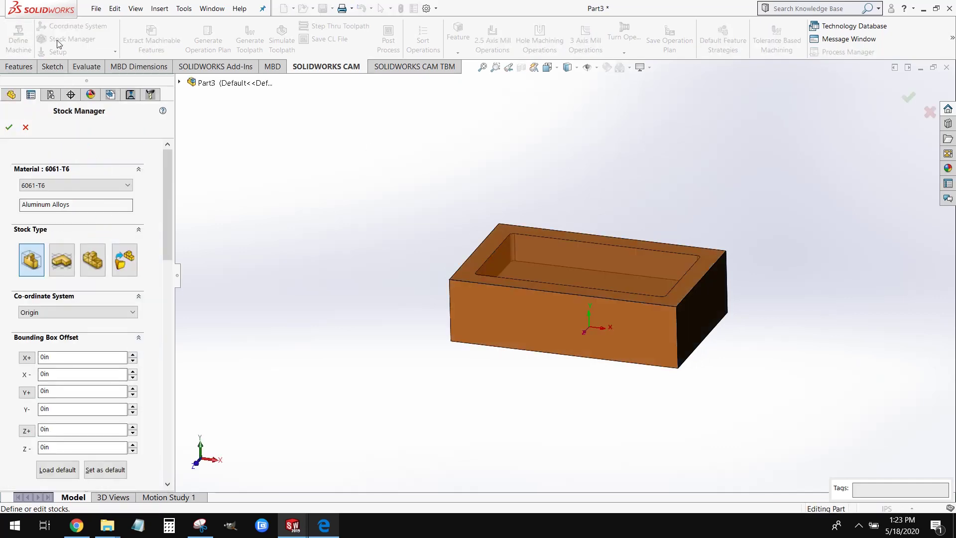
{"action": "scroll", "coordinate": [688, 297], "scroll_direction": "down", "scroll_amount": 3}
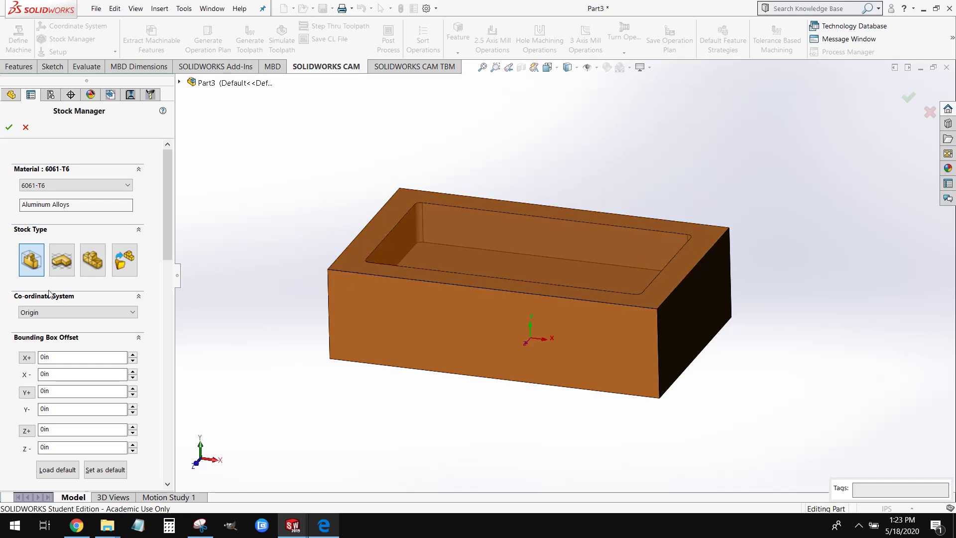
{"action": "scroll", "coordinate": [52, 292], "scroll_direction": "down", "scroll_amount": 5}
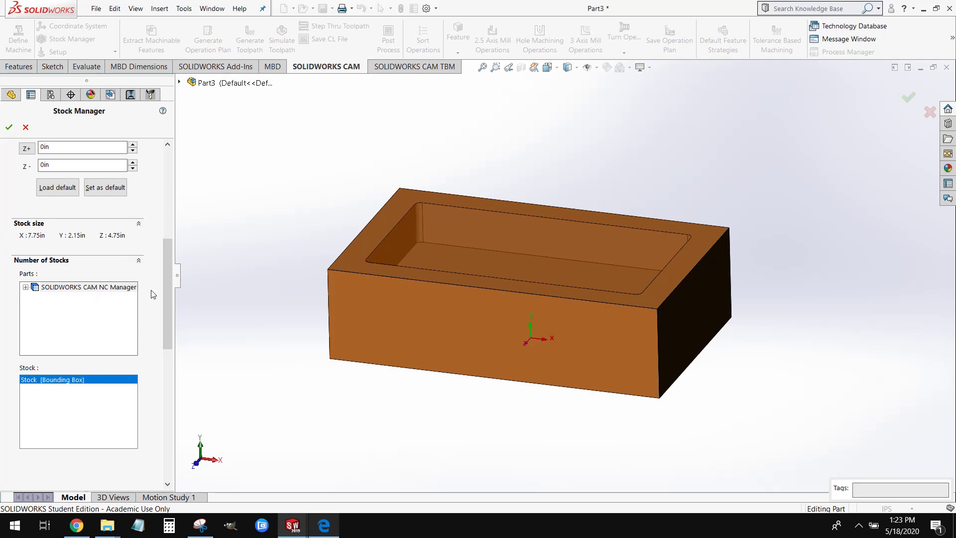
{"action": "scroll", "coordinate": [153, 294], "scroll_direction": "up", "scroll_amount": 4}
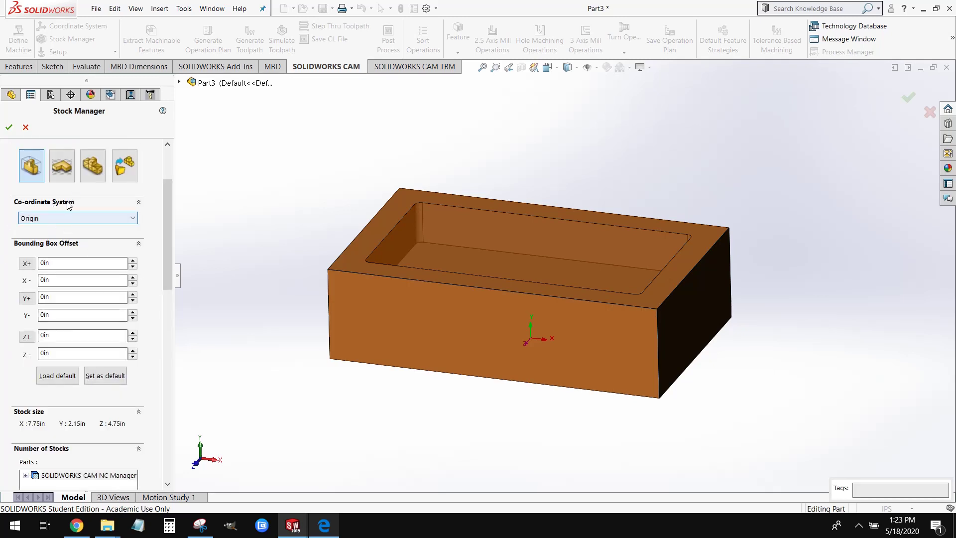
{"action": "left_click", "coordinate": [49, 219]}
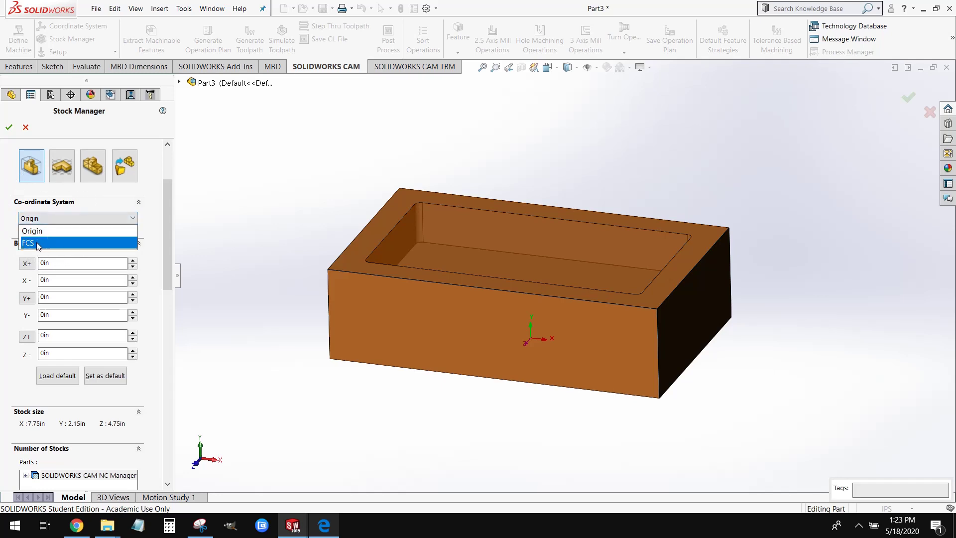
{"action": "left_click", "coordinate": [28, 244]}
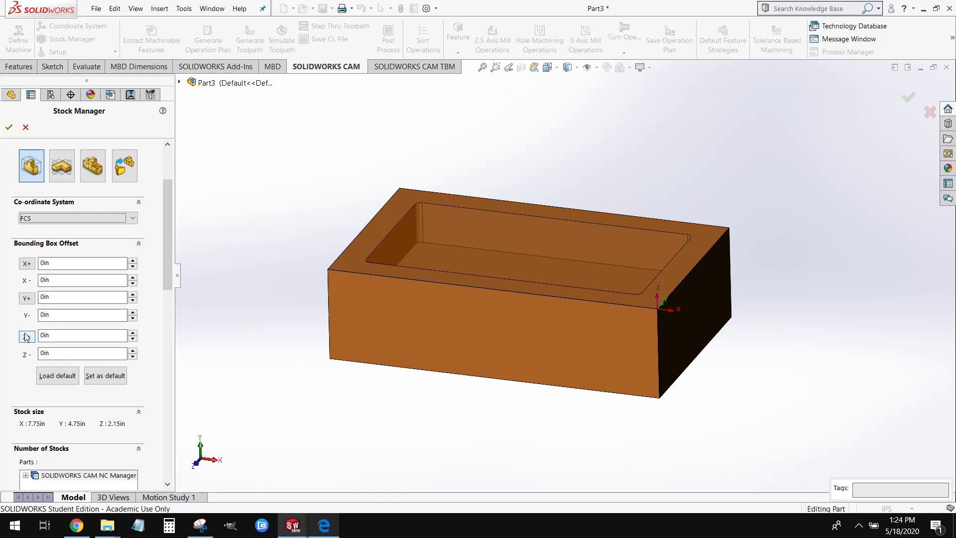
- Offset the stock bounding box by 0.1 in in the Z+ direction and accept the stock definition
{"action": "left_click", "coordinate": [56, 335]}
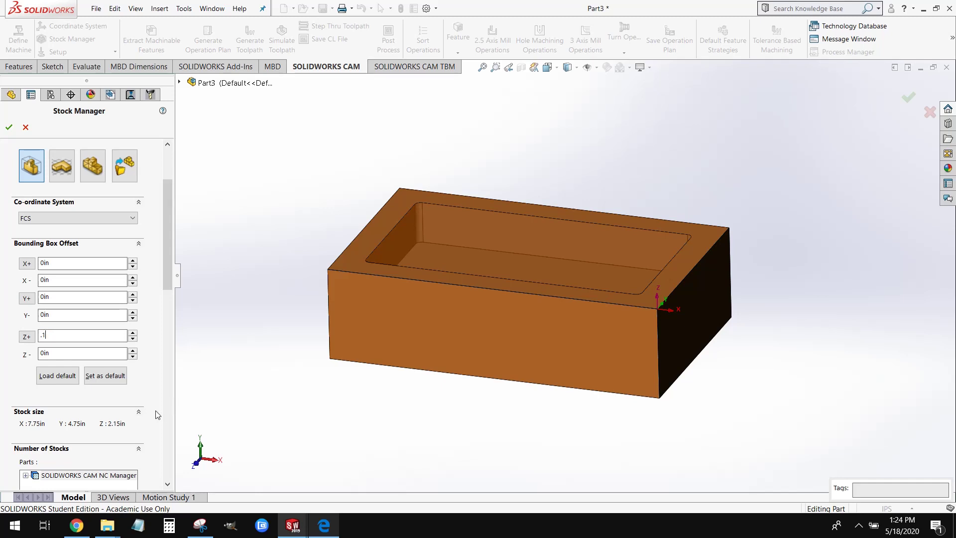
{"action": "middle_click_drag", "start_coordinate": [292, 333], "coordinate": [395, 315]}
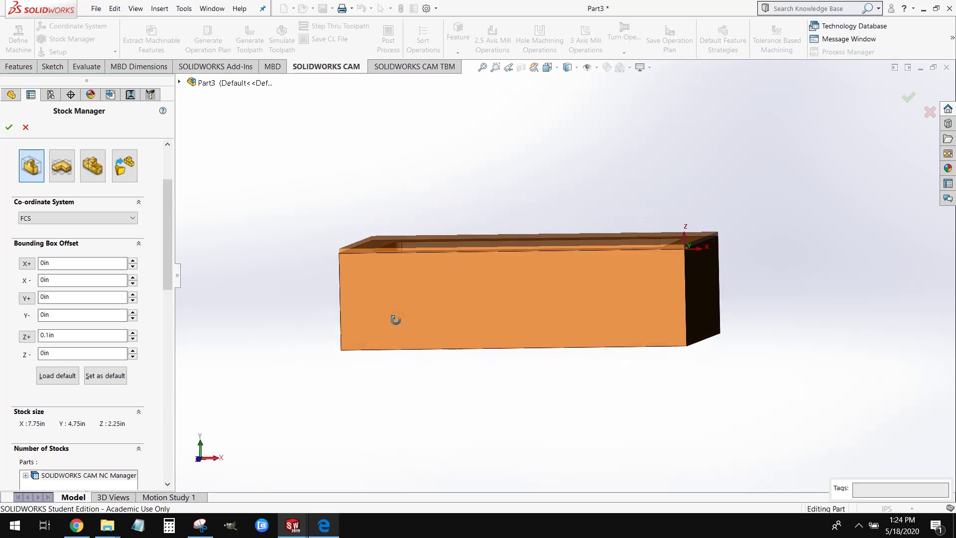
{"action": "scroll", "coordinate": [350, 263], "scroll_direction": "down", "scroll_amount": 2}
{"action": "scroll", "coordinate": [350, 261], "scroll_direction": "down", "scroll_amount": 2}
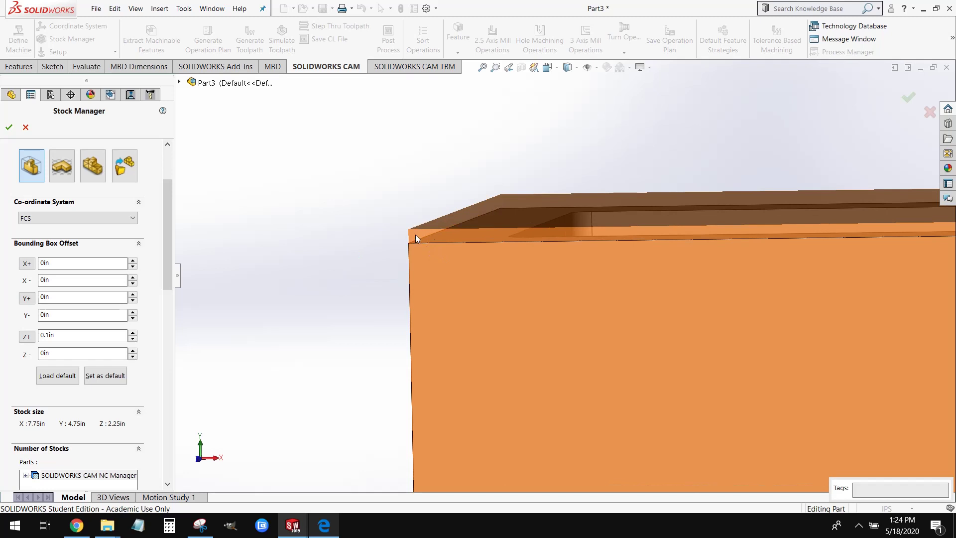
{"action": "scroll", "coordinate": [388, 281], "scroll_direction": "up", "scroll_amount": 2}
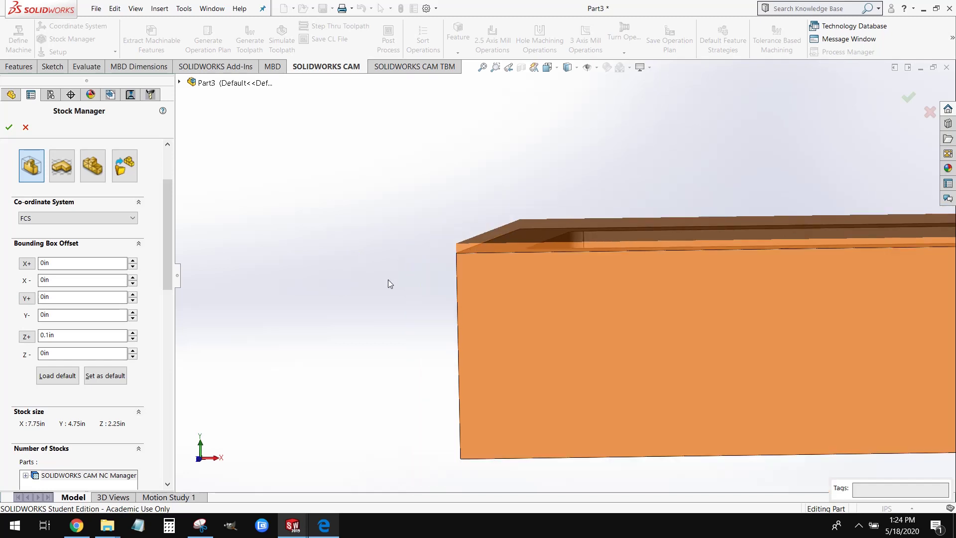
{"action": "scroll", "coordinate": [385, 279], "scroll_direction": "up", "scroll_amount": 1}
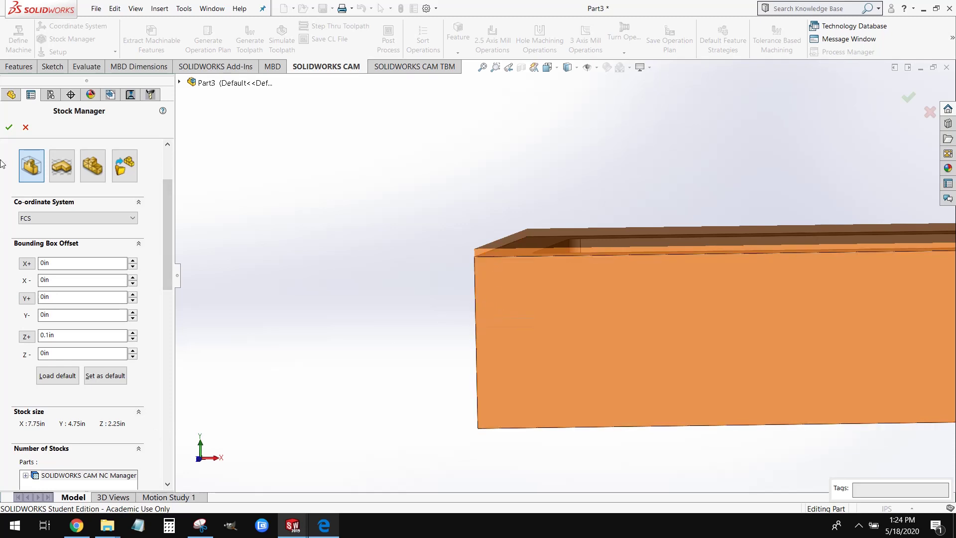
{"action": "left_click", "coordinate": [9, 128]}
- Create a mill setup with its direction defined by the block's top face around the pocket
{"action": "scroll", "coordinate": [702, 291], "scroll_direction": "down", "scroll_amount": 5}
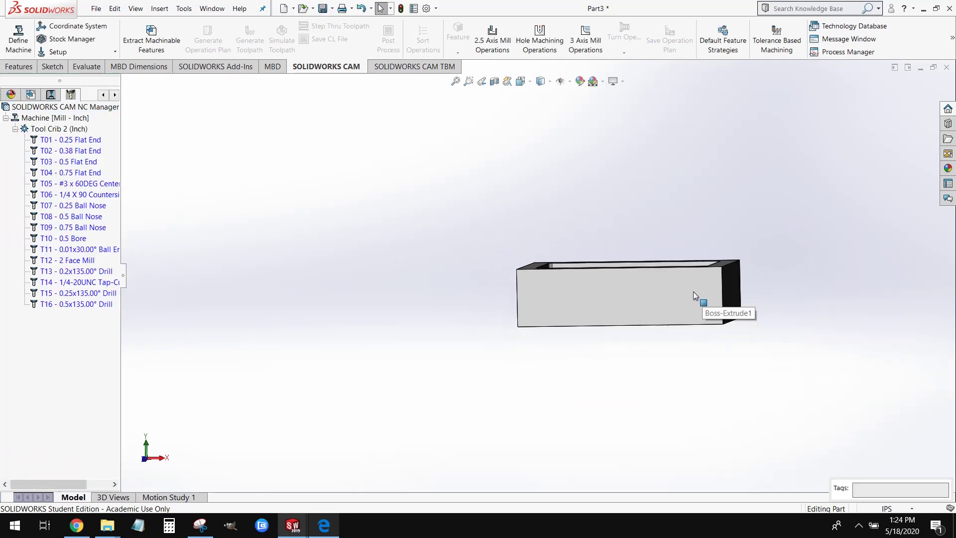
{"action": "mouse_move", "coordinate": [693, 292]}
{"action": "middle_mouse_down"}
{"action": "mouse_move", "coordinate": [702, 279]}
{"action": "mouse_move", "coordinate": [712, 324]}
{"action": "middle_mouse_up"}
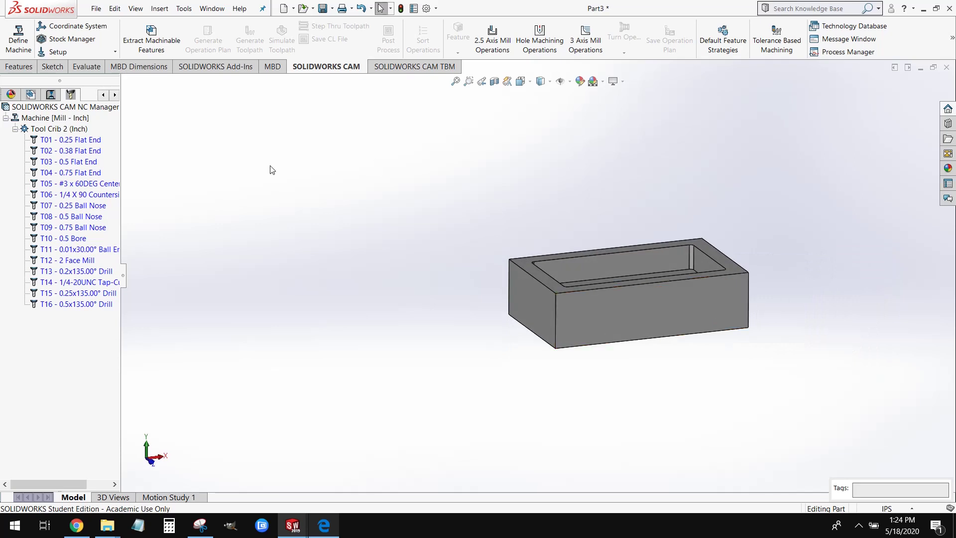
{"action": "left_click", "coordinate": [51, 94]}
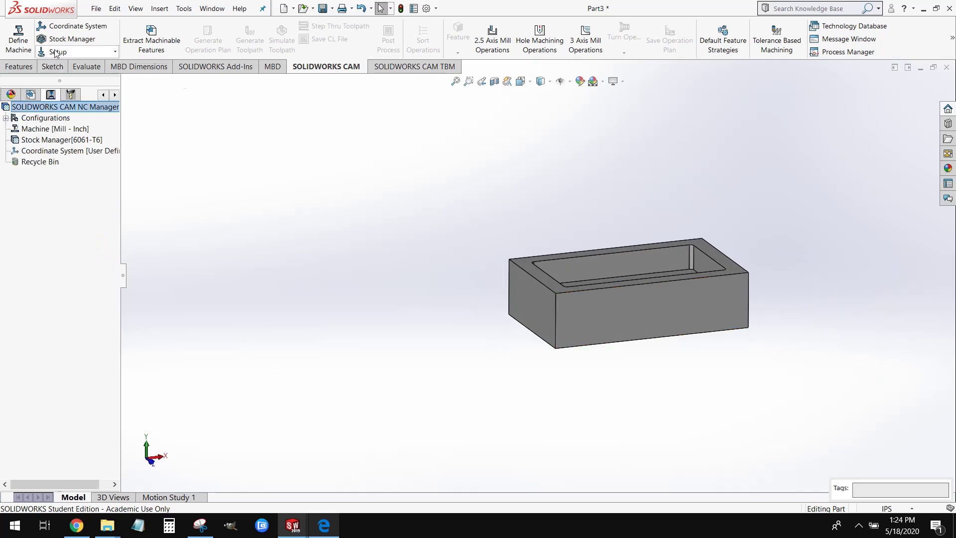
{"action": "left_click", "coordinate": [56, 51]}
{"action": "left_click", "coordinate": [68, 64]}
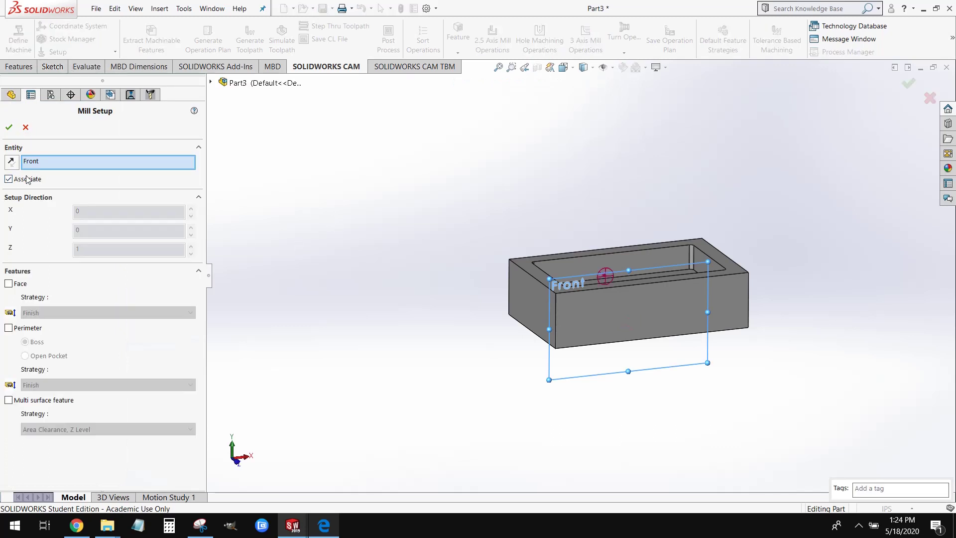
{"action": "scroll", "coordinate": [676, 307], "scroll_direction": "down", "scroll_amount": 4}
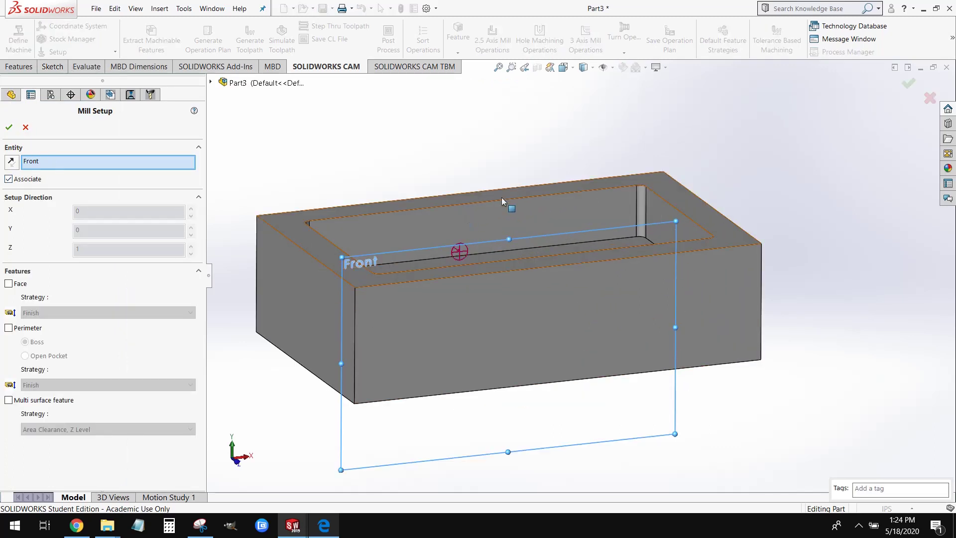
{"action": "left_click", "coordinate": [716, 222]}
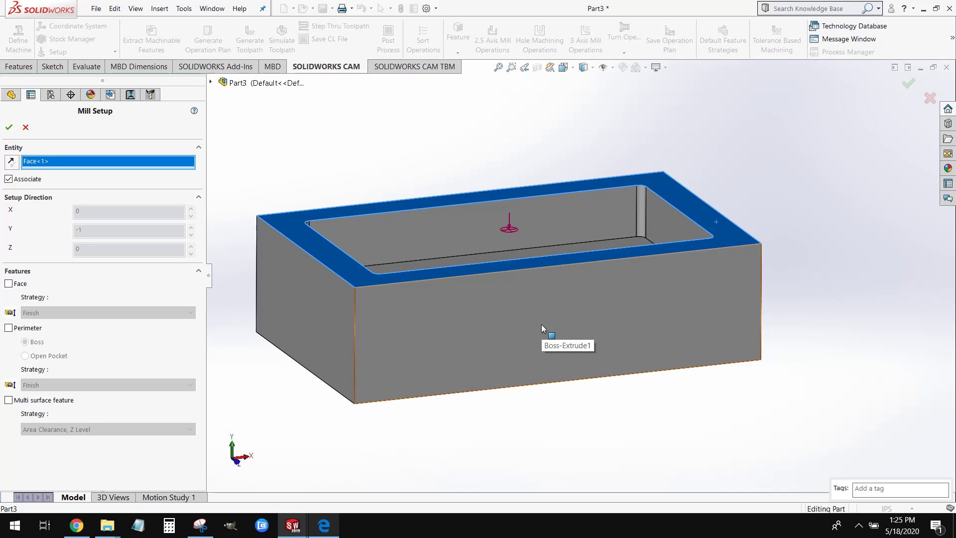
{"action": "left_click", "coordinate": [8, 128]}
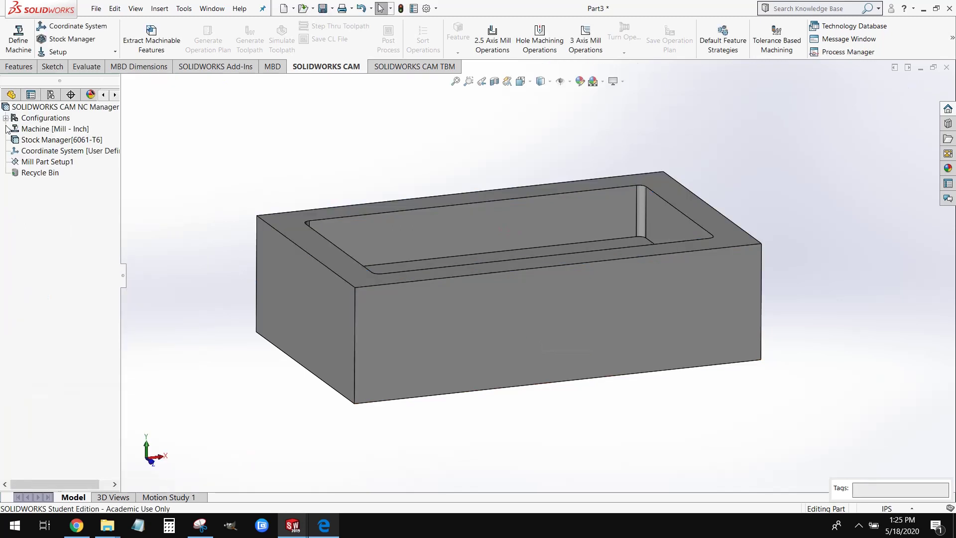
- Extract the machinable features of the part and generate the operation plan for the rectangular pocket
{"action": "left_click", "coordinate": [153, 31]}
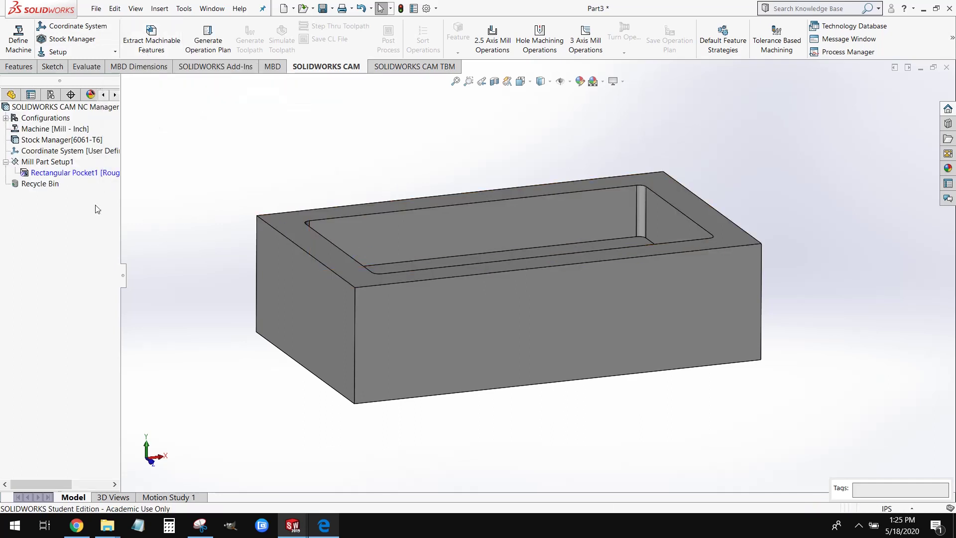
{"action": "left_click", "coordinate": [77, 174]}
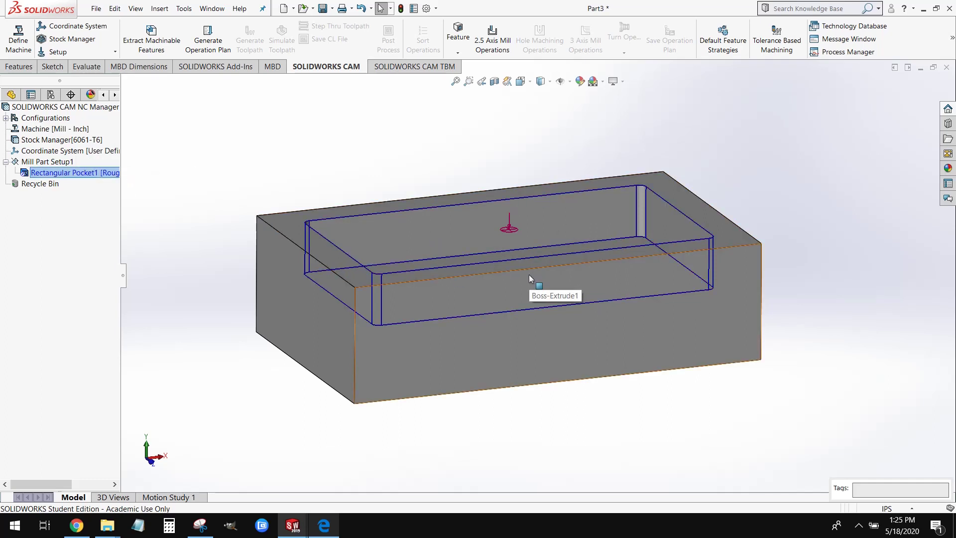
{"action": "left_click", "coordinate": [210, 45]}
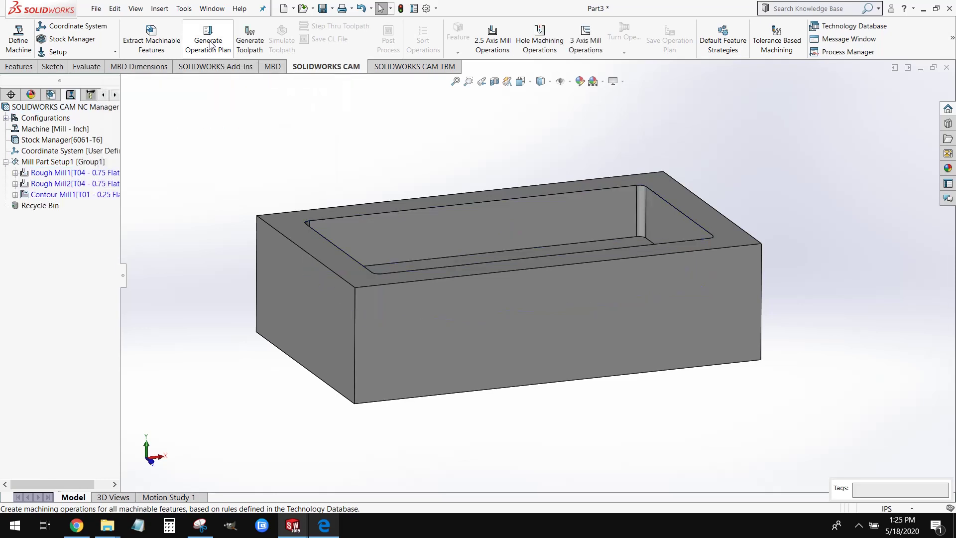
- Generate the toolpaths for the two rough mill operations and the contour mill operation
{"action": "left_click", "coordinate": [253, 40]}
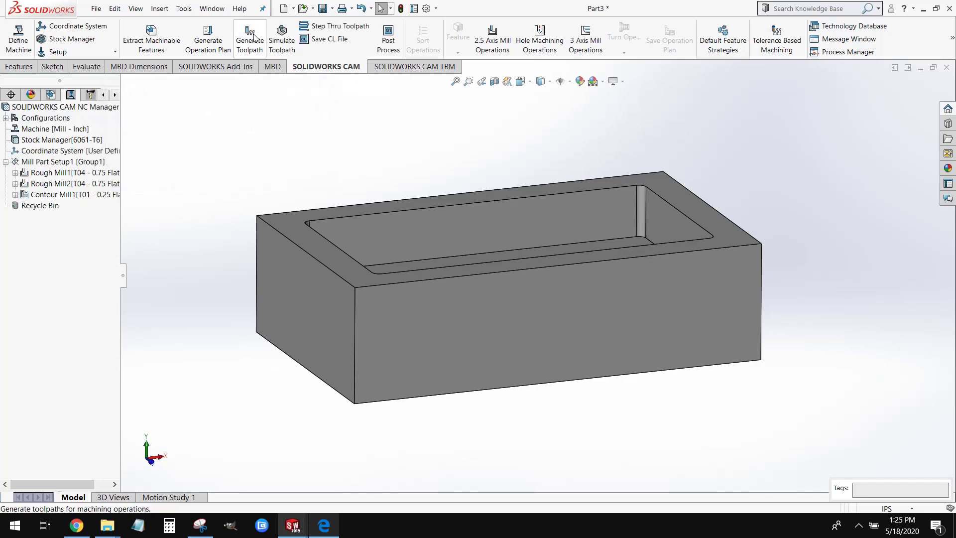
{"action": "scroll", "coordinate": [476, 280], "scroll_direction": "up", "scroll_amount": 1}
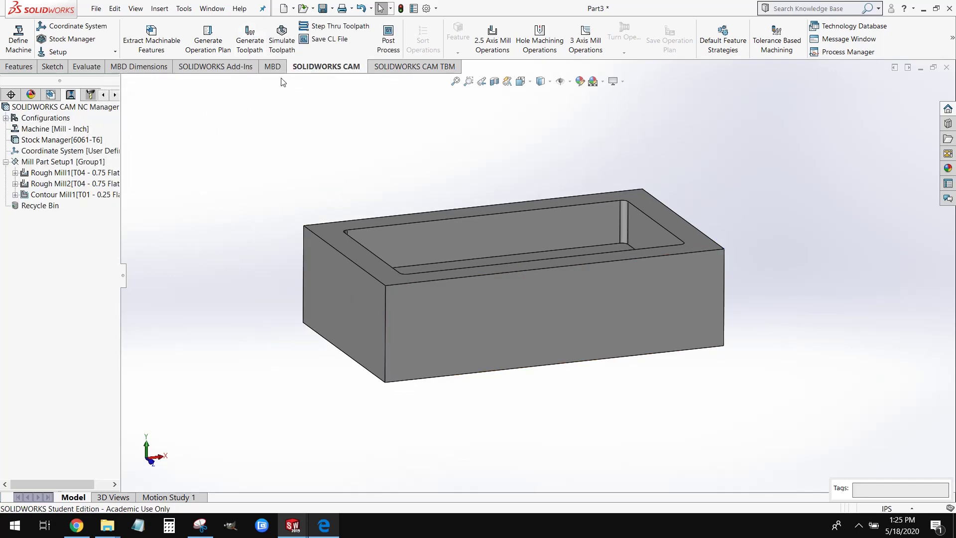
{"action": "mouse_move", "coordinate": [87, 185]}
- Simulate the toolpath through Rough Mill1, adjusting the playback speed, and examine the cut at the pocket's back corner
{"action": "left_click", "coordinate": [286, 47]}
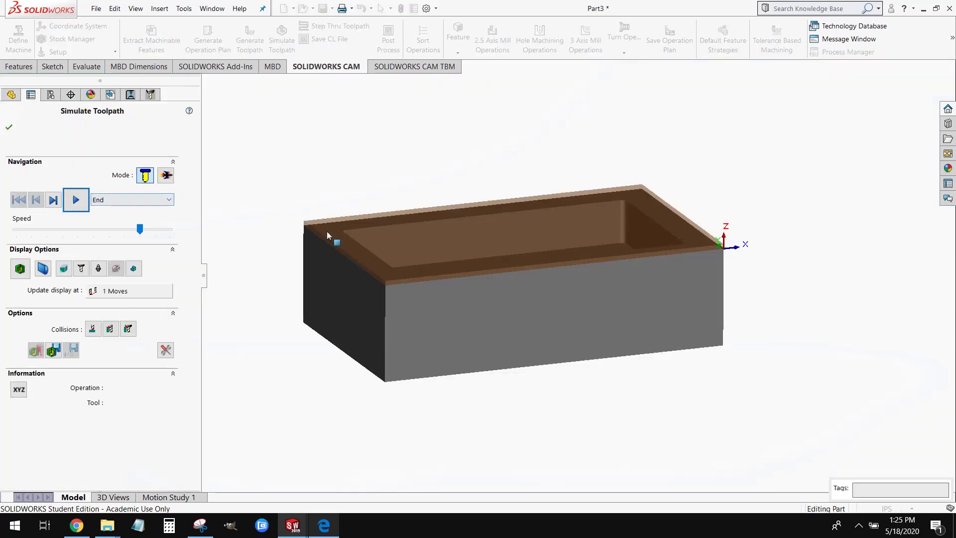
{"action": "left_click", "coordinate": [76, 201]}
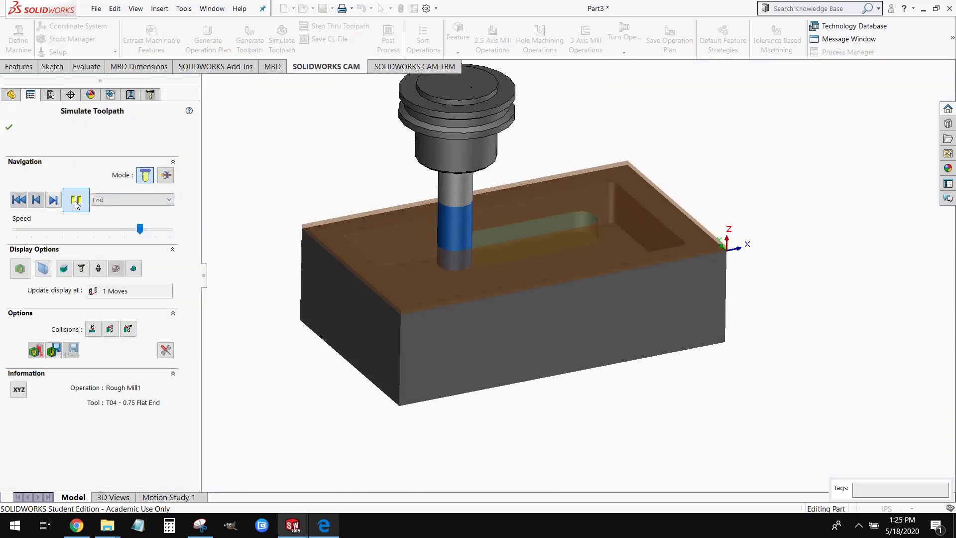
{"action": "left_click_drag", "start_coordinate": [140, 229], "coordinate": [110, 229]}
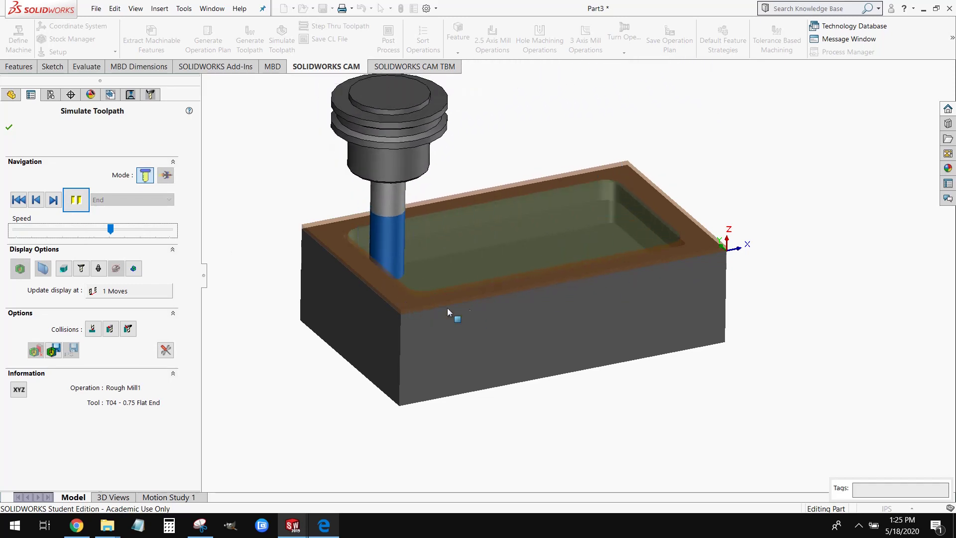
{"action": "left_click", "coordinate": [120, 230]}
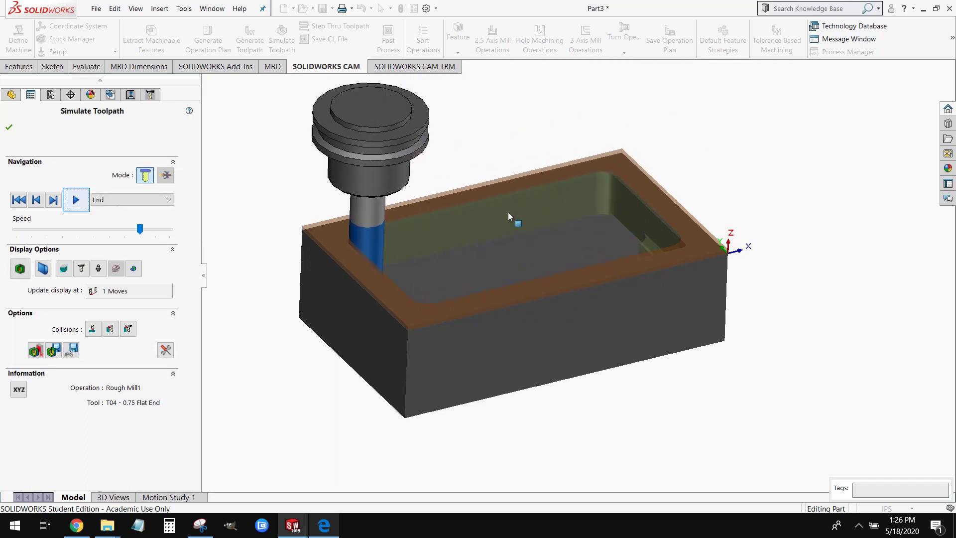
{"action": "scroll", "coordinate": [552, 216], "scroll_direction": "down", "scroll_amount": 5}
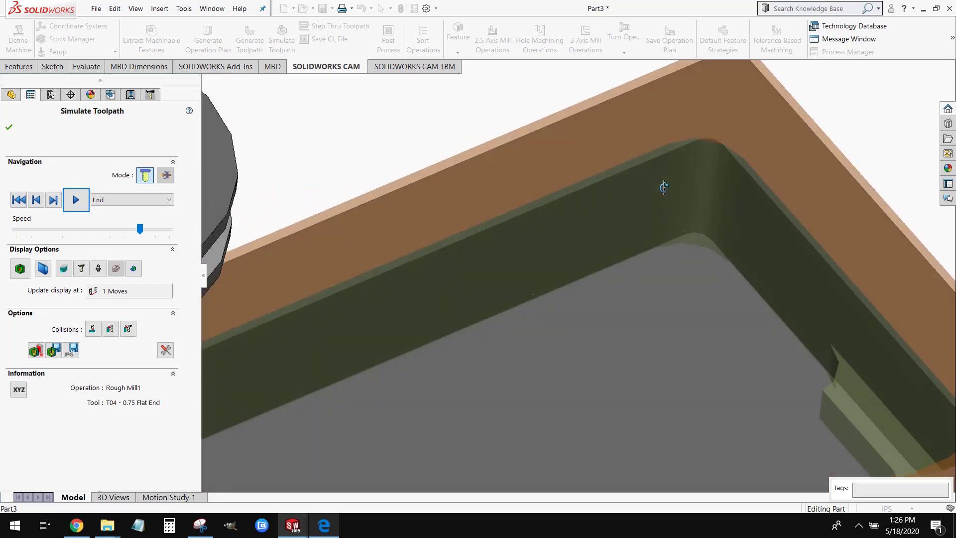
{"action": "middle_click_drag", "start_coordinate": [663, 187], "coordinate": [653, 262]}
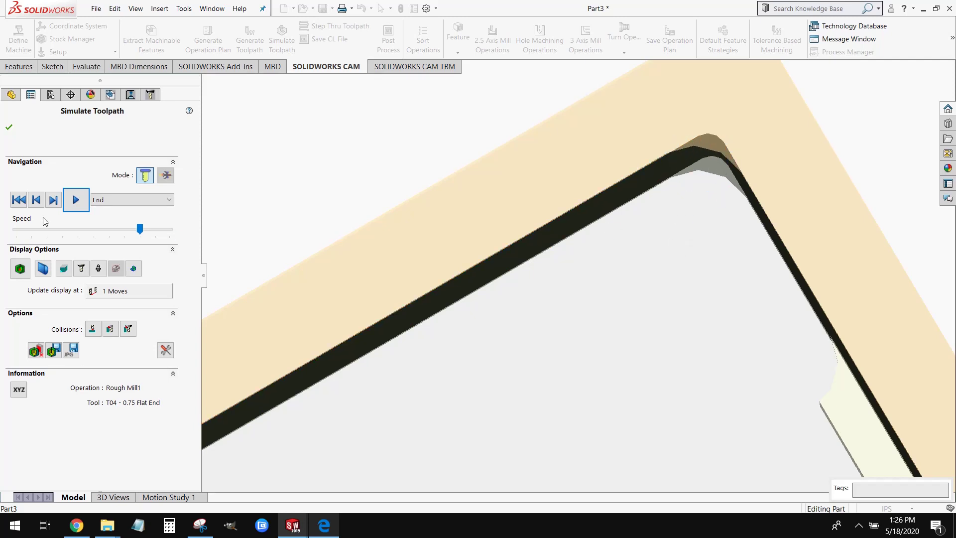
{"action": "mouse_move", "coordinate": [552, 286]}
{"action": "middle_mouse_down"}
{"action": "mouse_move", "coordinate": [540, 295]}
{"action": "mouse_move", "coordinate": [548, 234]}
{"action": "middle_mouse_up"}
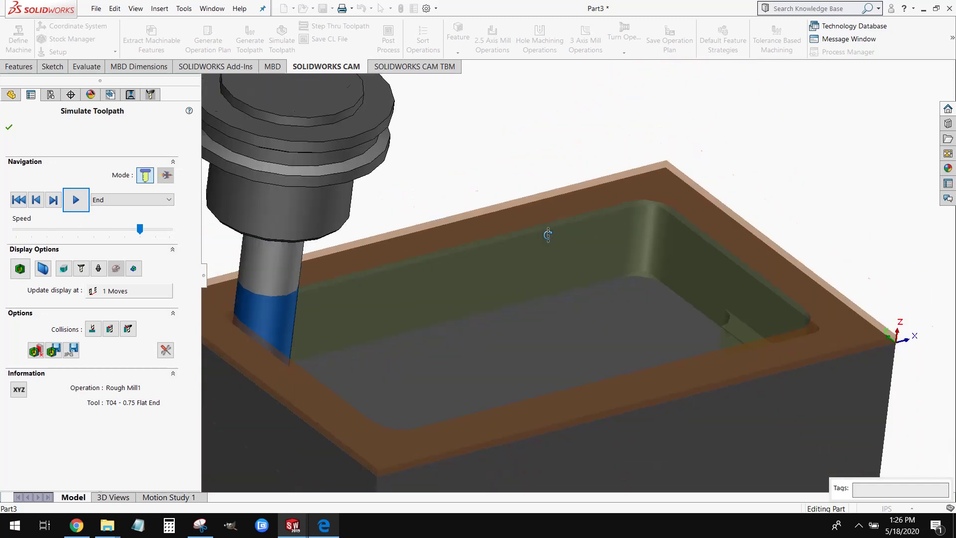
- Resume the simulation through Rough Mill2 and examine the pocket's back corner up close from above
{"action": "left_click", "coordinate": [77, 199]}
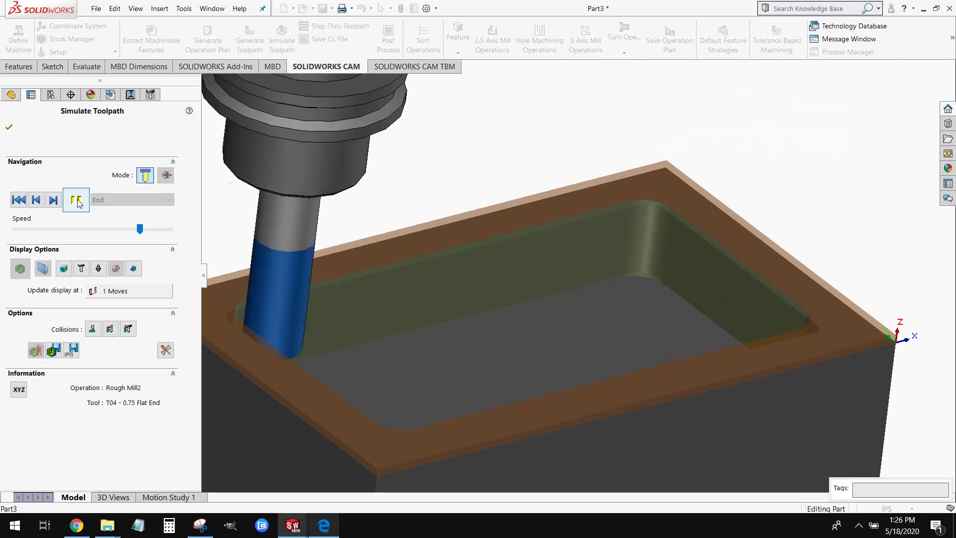
{"action": "middle_click_drag", "start_coordinate": [634, 222], "coordinate": [661, 234]}
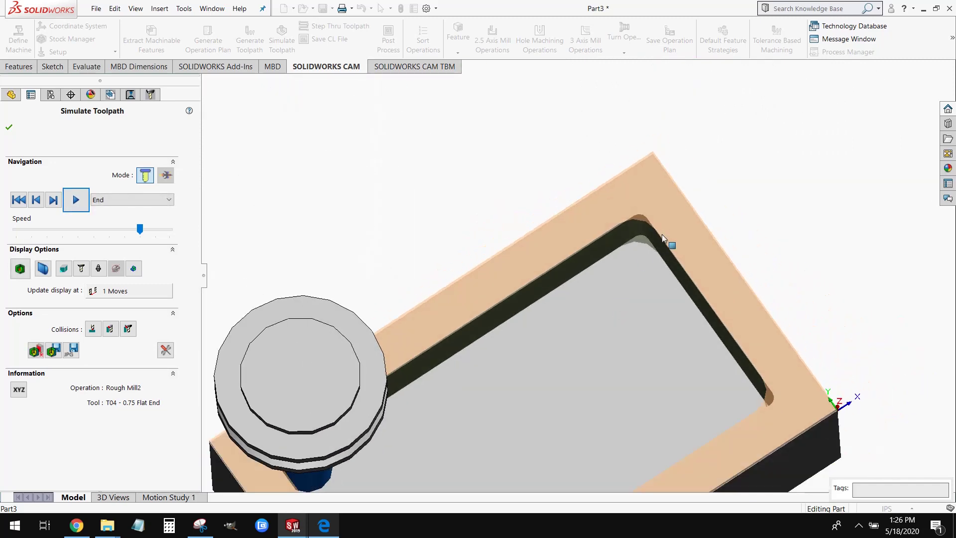
{"action": "scroll", "coordinate": [599, 228], "scroll_direction": "down", "scroll_amount": 4}
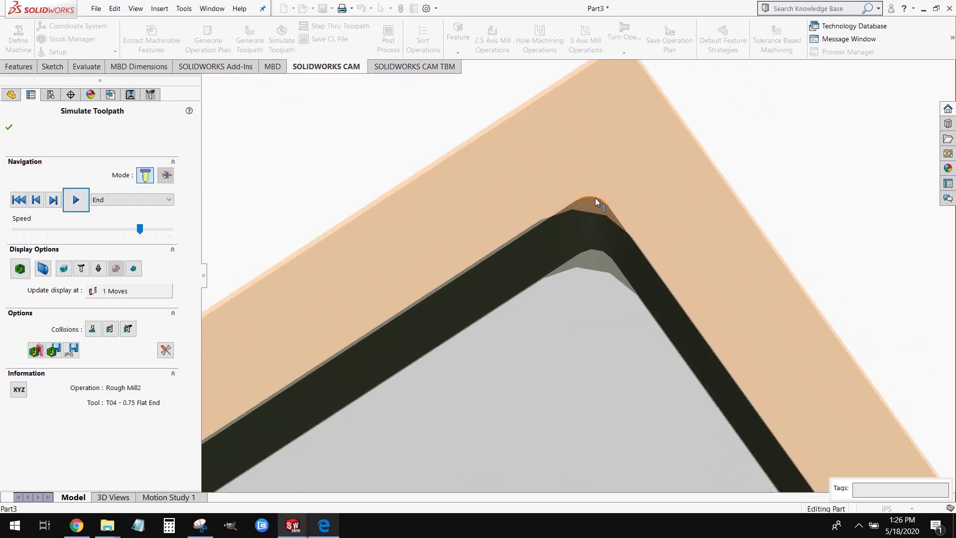
{"action": "scroll", "coordinate": [593, 201], "scroll_direction": "down", "scroll_amount": 2}
{"action": "middle_click_drag", "start_coordinate": [587, 203], "coordinate": [563, 229]}
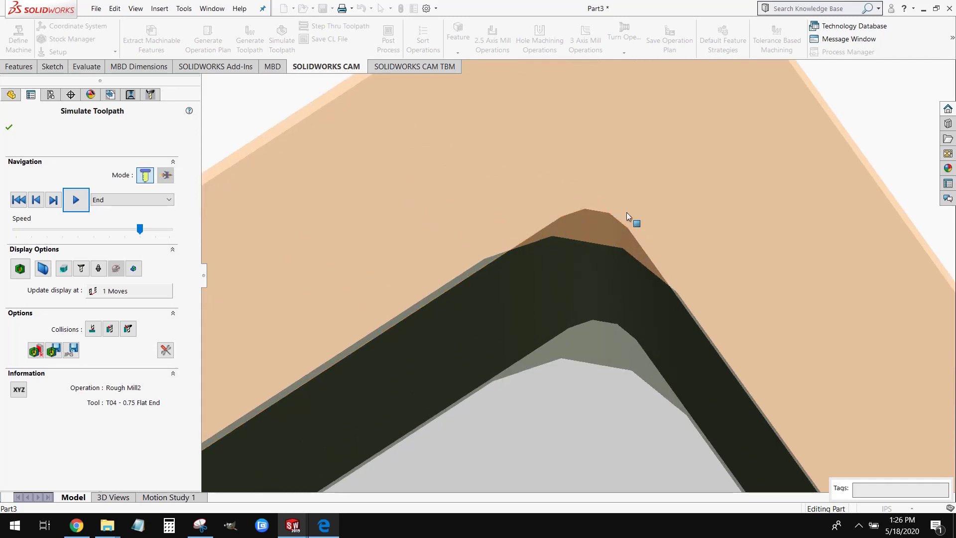
- Resume the simulation into Contour Mill1, pause it partway, and examine the wall cut at the pocket's back corner
{"action": "scroll", "coordinate": [575, 219], "scroll_direction": "up", "scroll_amount": 5}
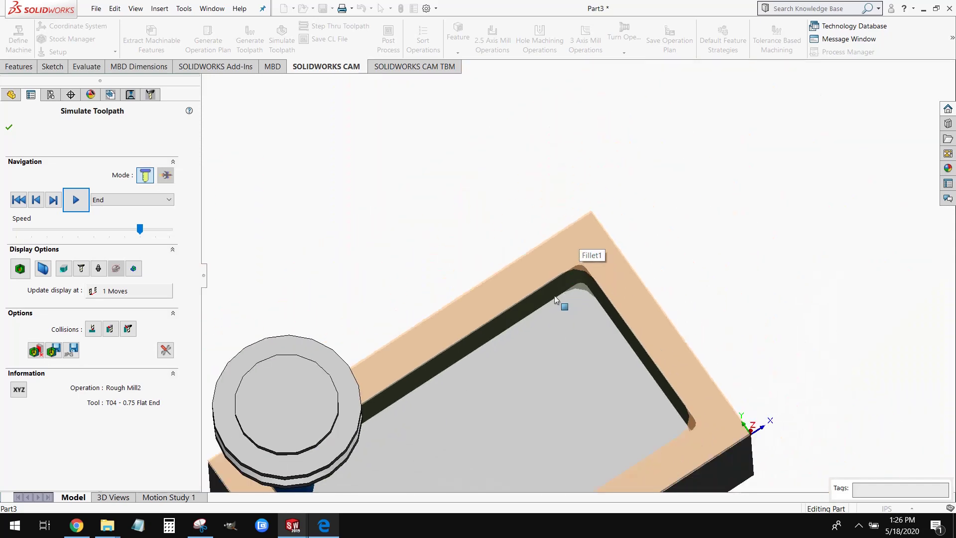
{"action": "middle_click_drag", "start_coordinate": [555, 298], "coordinate": [540, 224]}
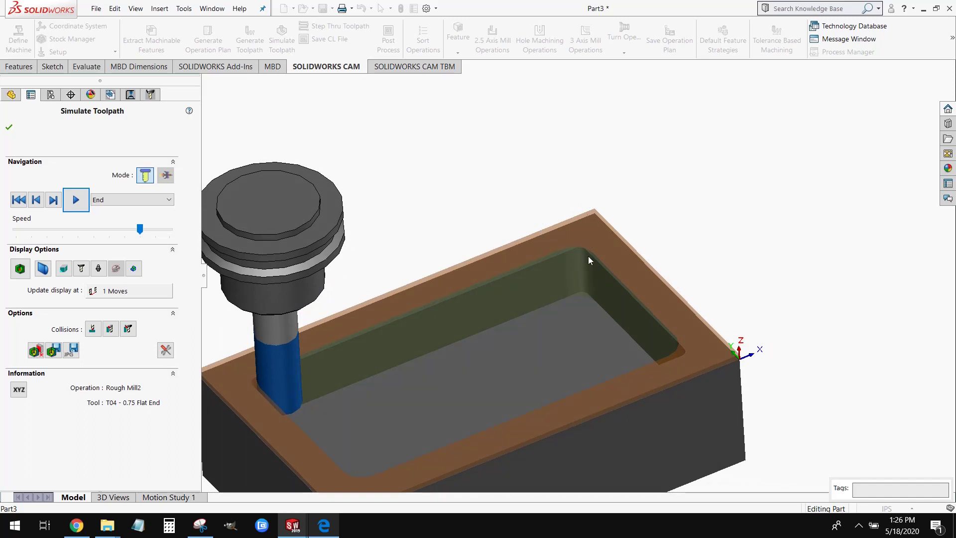
{"action": "left_click", "coordinate": [77, 202]}
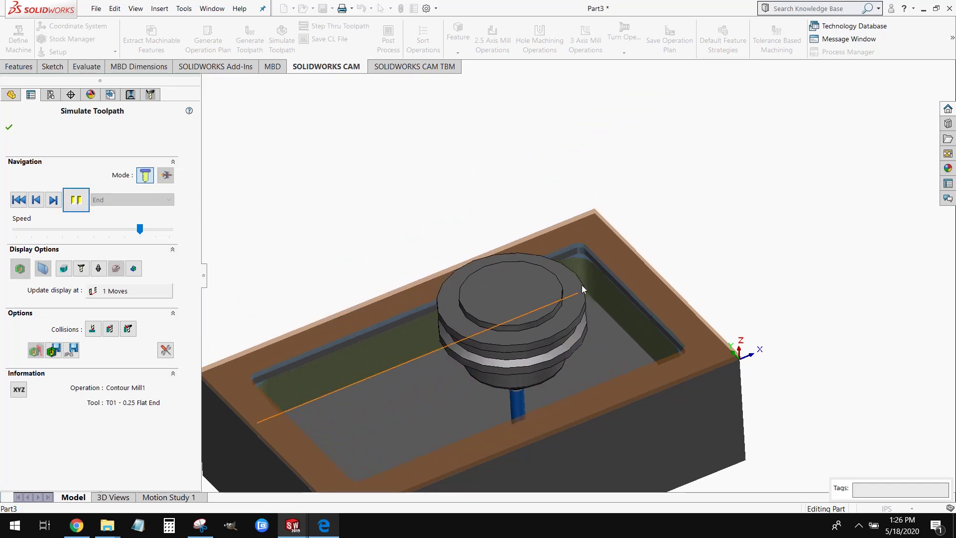
{"action": "left_click", "coordinate": [76, 199]}
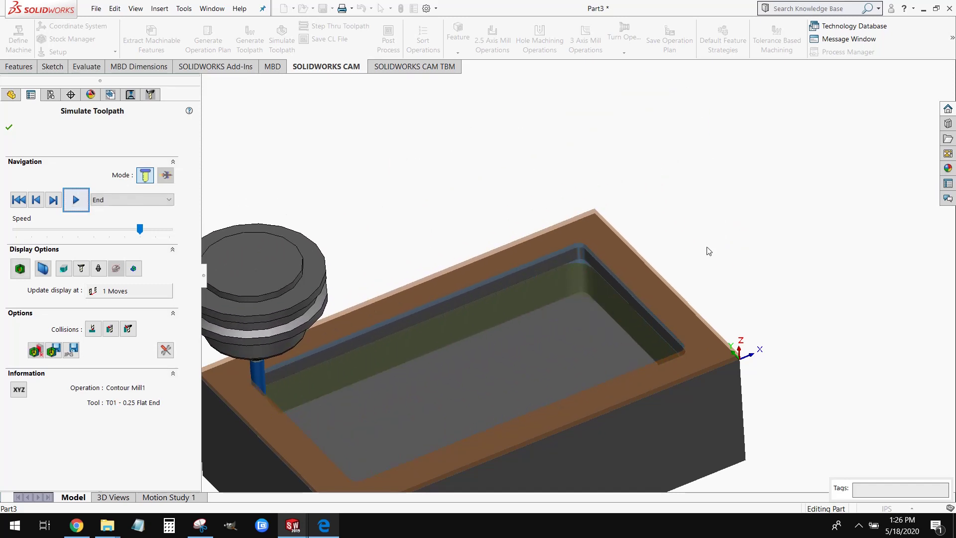
{"action": "scroll", "coordinate": [589, 238], "scroll_direction": "down", "scroll_amount": 5}
{"action": "mouse_move", "coordinate": [590, 259]}
{"action": "middle_mouse_down"}
{"action": "mouse_move", "coordinate": [593, 356]}
{"action": "mouse_move", "coordinate": [600, 254]}
{"action": "middle_mouse_up"}
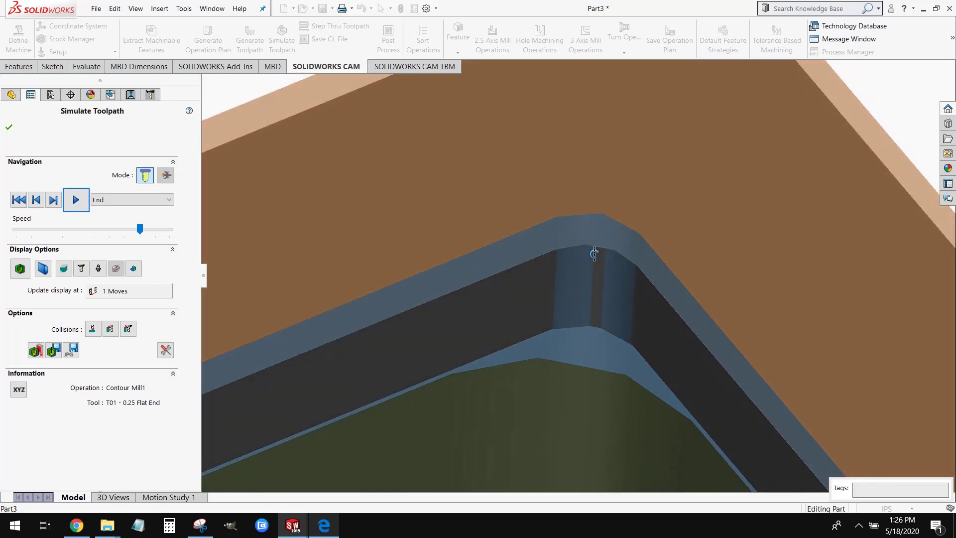
{"action": "scroll", "coordinate": [554, 285], "scroll_direction": "up", "scroll_amount": 5}
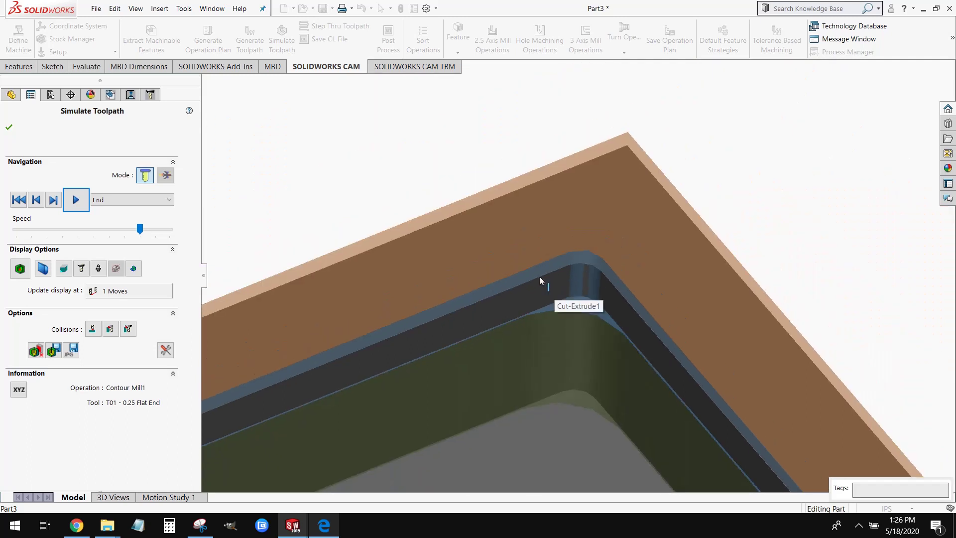
{"action": "mouse_move", "coordinate": [540, 277]}
{"action": "middle_mouse_down"}
{"action": "mouse_move", "coordinate": [536, 311]}
{"action": "mouse_move", "coordinate": [535, 292]}
{"action": "middle_mouse_up"}
{"action": "scroll", "coordinate": [535, 291], "scroll_direction": "up", "scroll_amount": 5}
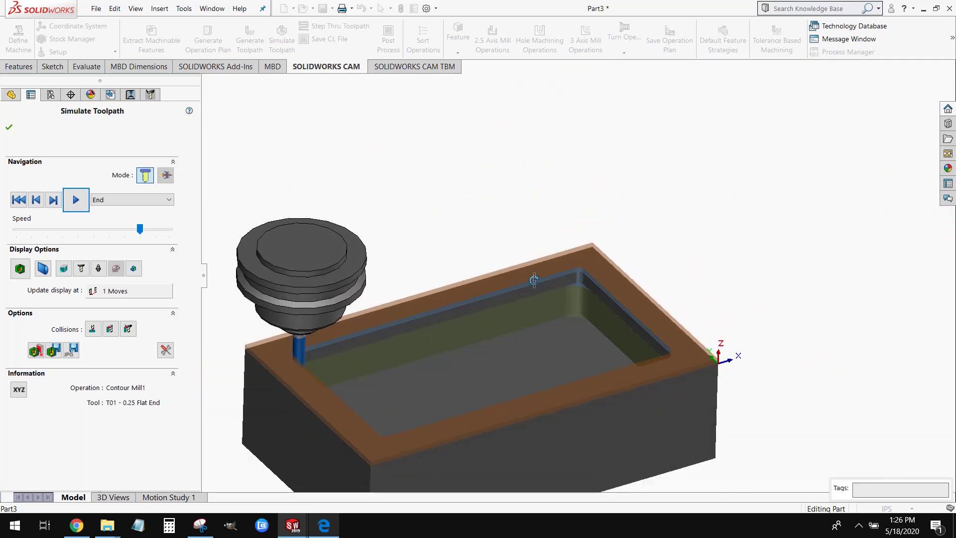
- Continue the Contour Mill1 simulation through the deeper passes, pause it, and examine the pocket's upper rim and far corners
{"action": "scroll", "coordinate": [312, 358], "scroll_direction": "down", "scroll_amount": 4}
{"action": "left_click", "coordinate": [76, 200]}
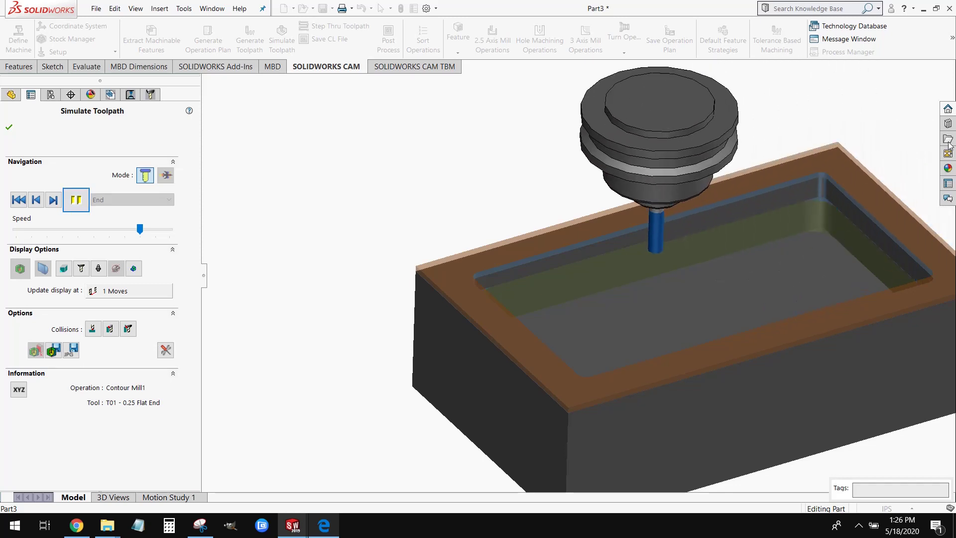
{"action": "scroll", "coordinate": [876, 220], "scroll_direction": "down", "scroll_amount": 2}
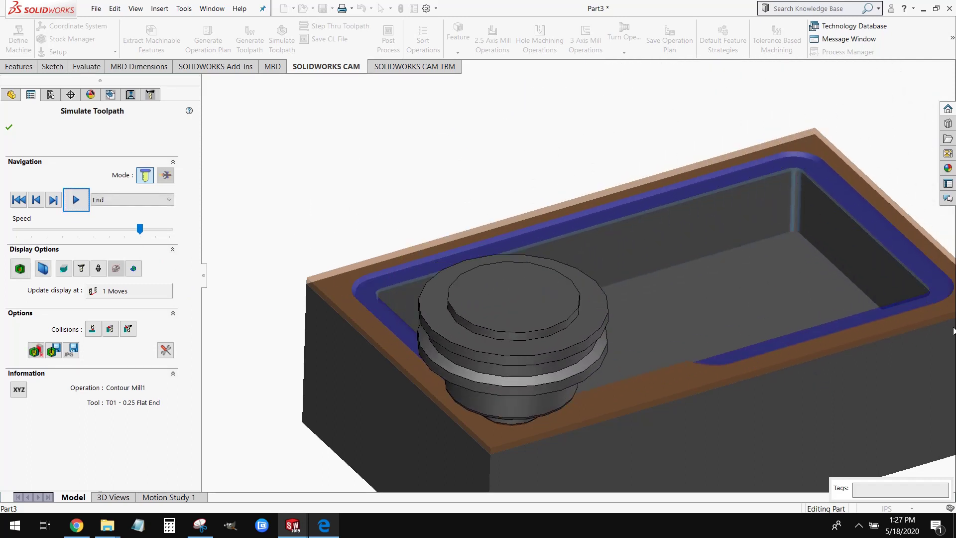
{"action": "scroll", "coordinate": [931, 302], "scroll_direction": "down", "scroll_amount": 3}
{"action": "middle_click_drag", "start_coordinate": [787, 310], "coordinate": [792, 288]}
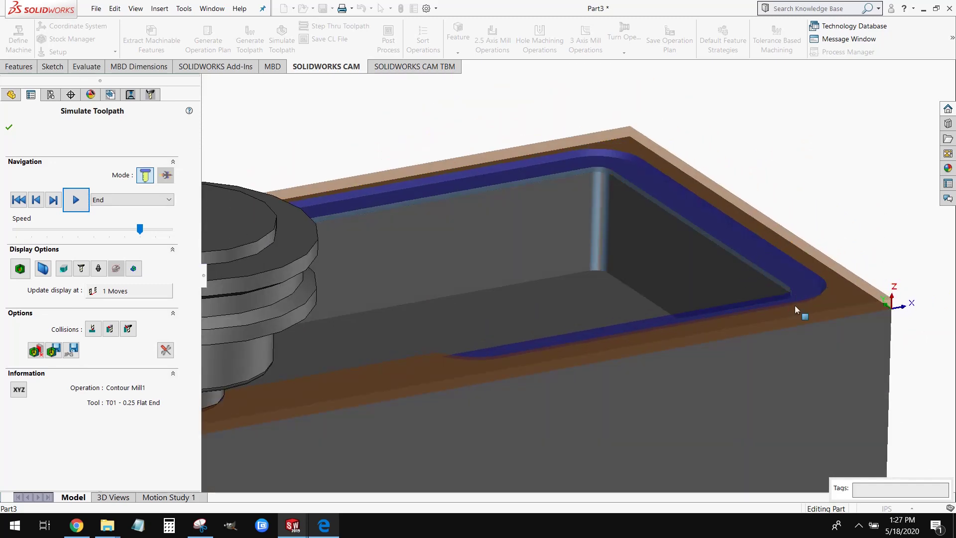
{"action": "scroll", "coordinate": [803, 298], "scroll_direction": "up", "scroll_amount": 2}
{"action": "scroll", "coordinate": [697, 290], "scroll_direction": "down", "scroll_amount": 2}
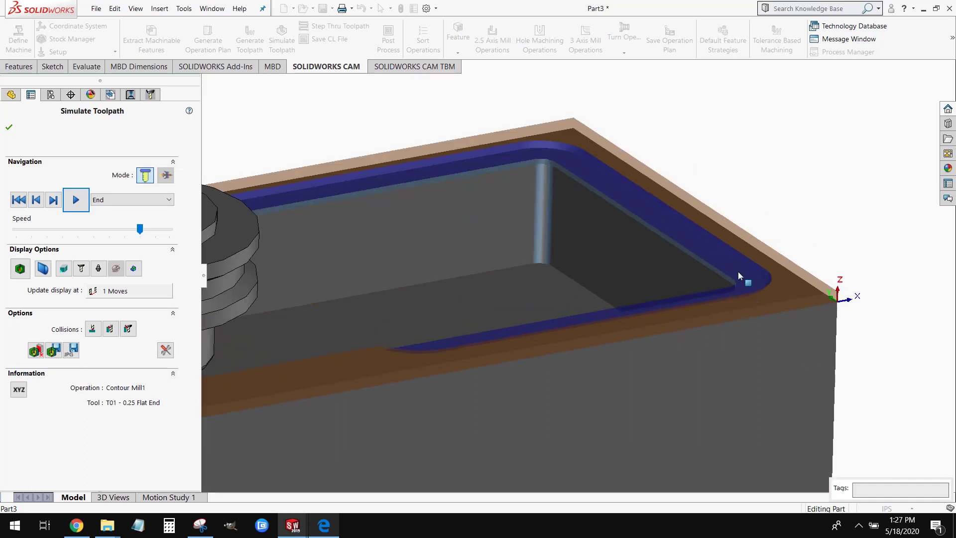
{"action": "scroll", "coordinate": [711, 318], "scroll_direction": "up", "scroll_amount": 2}
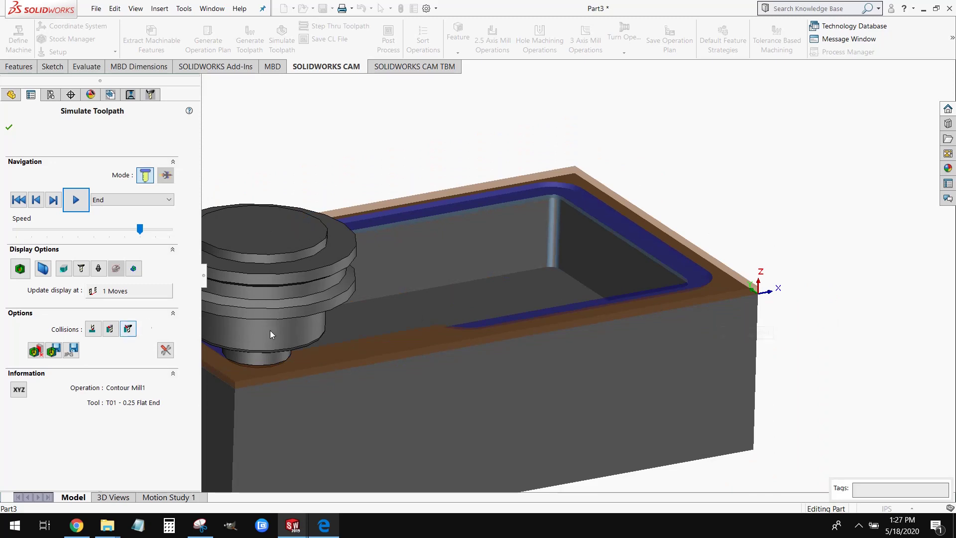
- Examine from several angles where the tool holder meets the block's top surface during Contour Mill1
{"action": "scroll", "coordinate": [279, 349], "scroll_direction": "down", "scroll_amount": 4}
{"action": "middle_click_drag", "start_coordinate": [356, 313], "coordinate": [421, 299]}
{"action": "scroll", "coordinate": [351, 297], "scroll_direction": "down", "scroll_amount": 3}
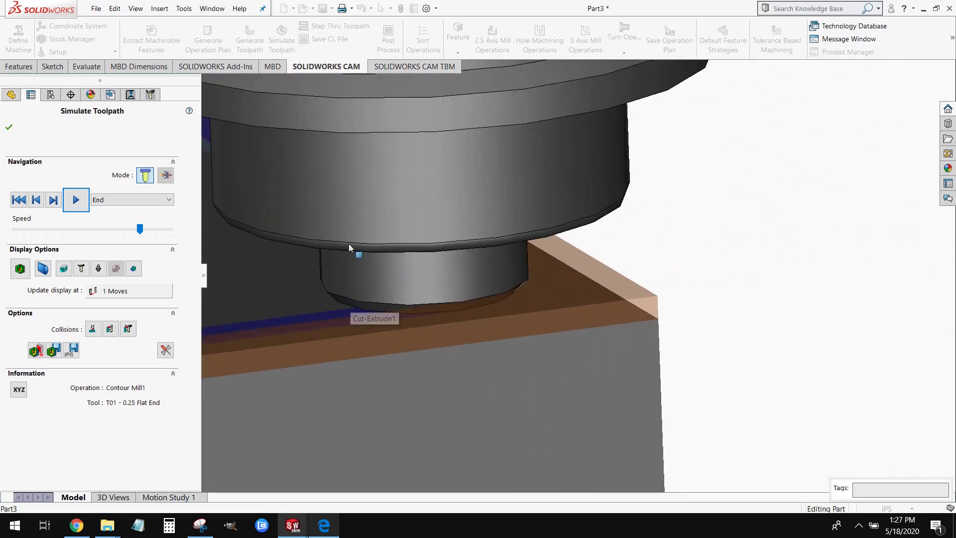
{"action": "middle_click_drag", "start_coordinate": [331, 320], "coordinate": [461, 317]}
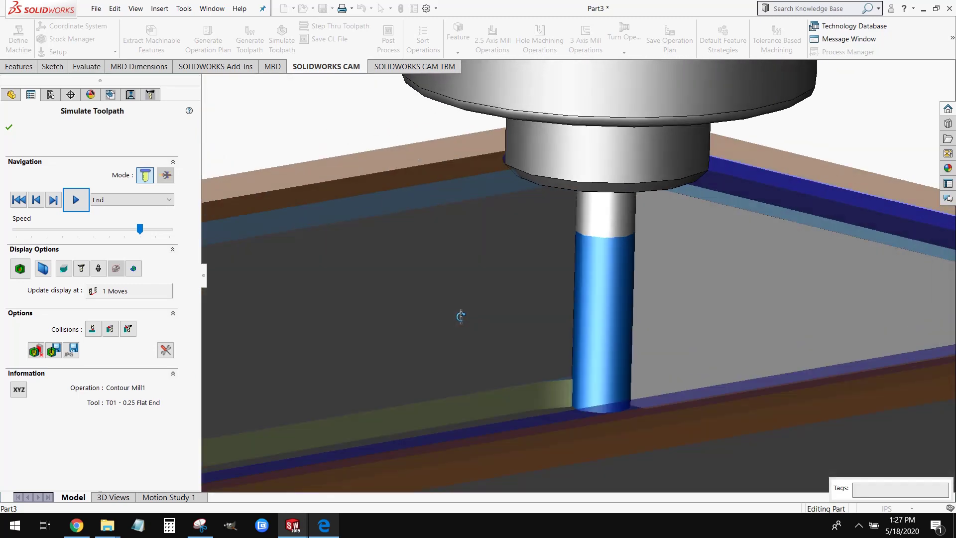
{"action": "middle_click_drag", "start_coordinate": [624, 143], "coordinate": [652, 148]}
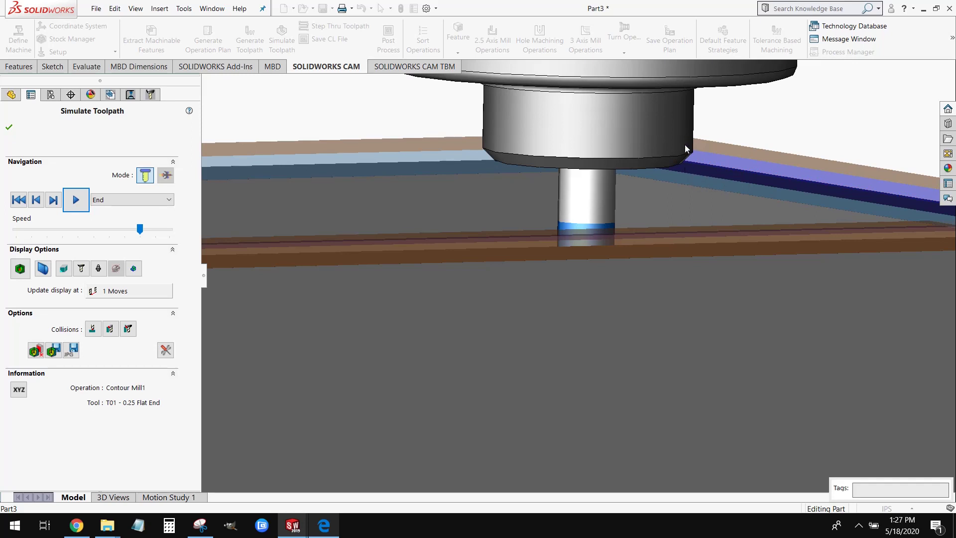
{"action": "middle_click_drag", "start_coordinate": [692, 191], "coordinate": [409, 199]}
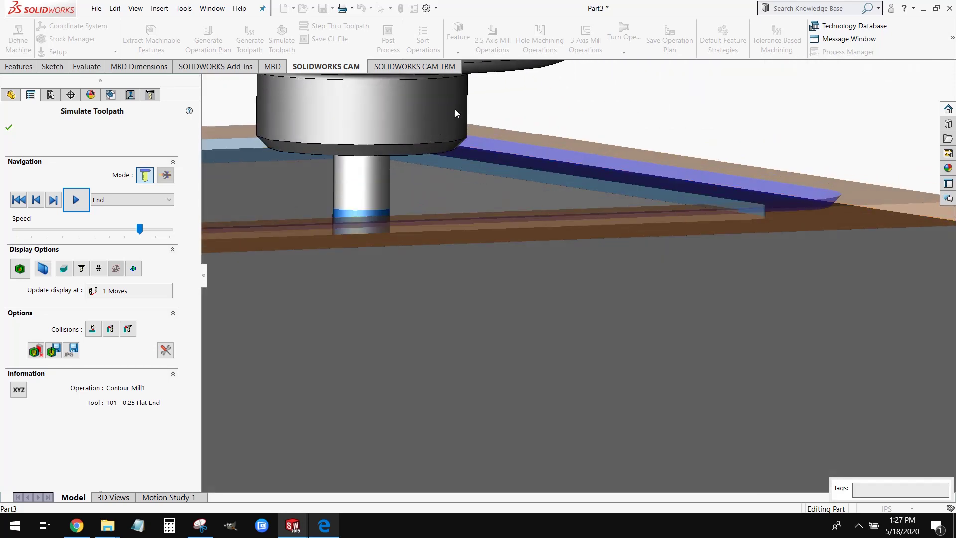
{"action": "middle_click_drag", "start_coordinate": [440, 124], "coordinate": [557, 200]}
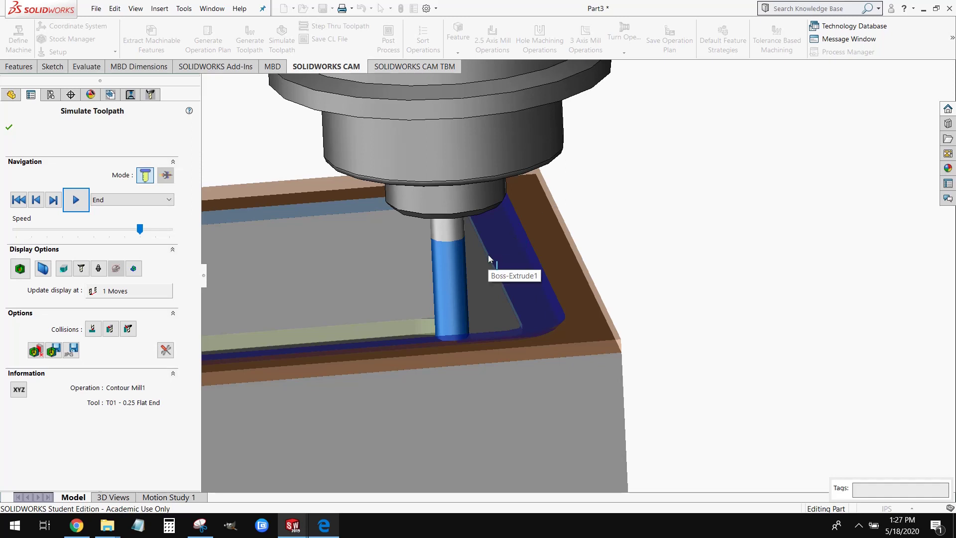
{"action": "middle_click_drag", "start_coordinate": [442, 302], "coordinate": [492, 181]}
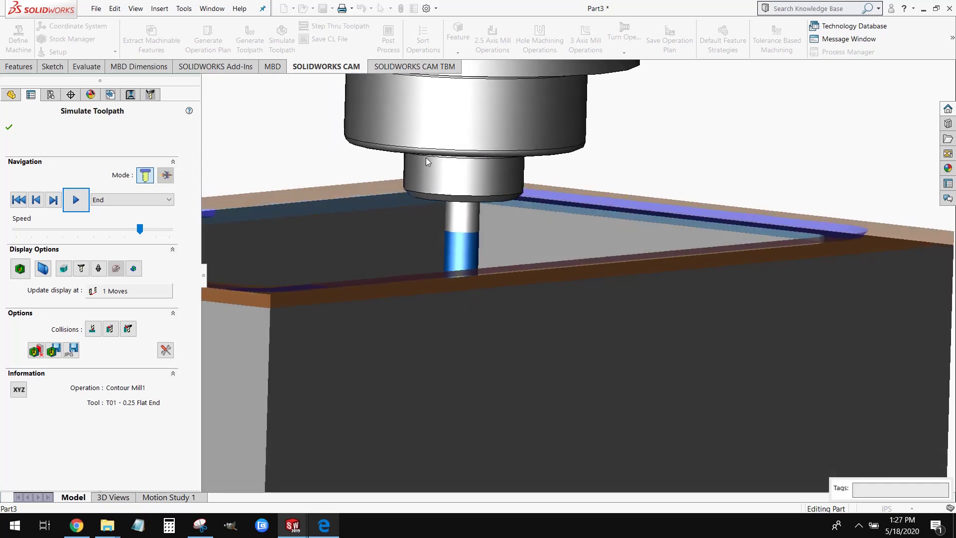
{"action": "scroll", "coordinate": [456, 223], "scroll_direction": "up", "scroll_amount": 5}
{"action": "middle_click_drag", "start_coordinate": [456, 223], "coordinate": [302, 231]}
{"action": "scroll", "coordinate": [302, 231], "scroll_direction": "up", "scroll_amount": 1}
- Run the simulation to the end, examine the stock remaining on the block's top at the outer corner, and close the simulation
{"action": "left_click", "coordinate": [75, 203]}
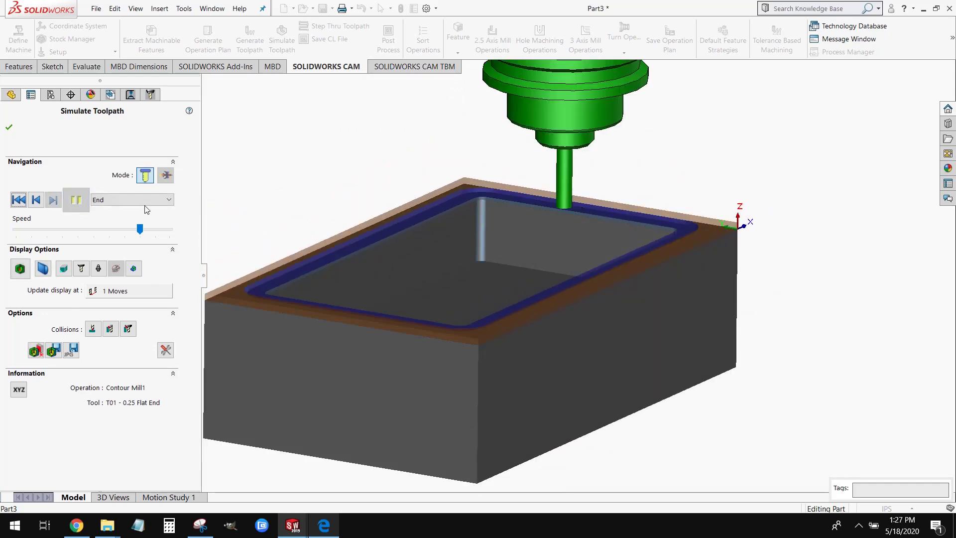
{"action": "middle_click_drag", "start_coordinate": [483, 219], "coordinate": [407, 228]}
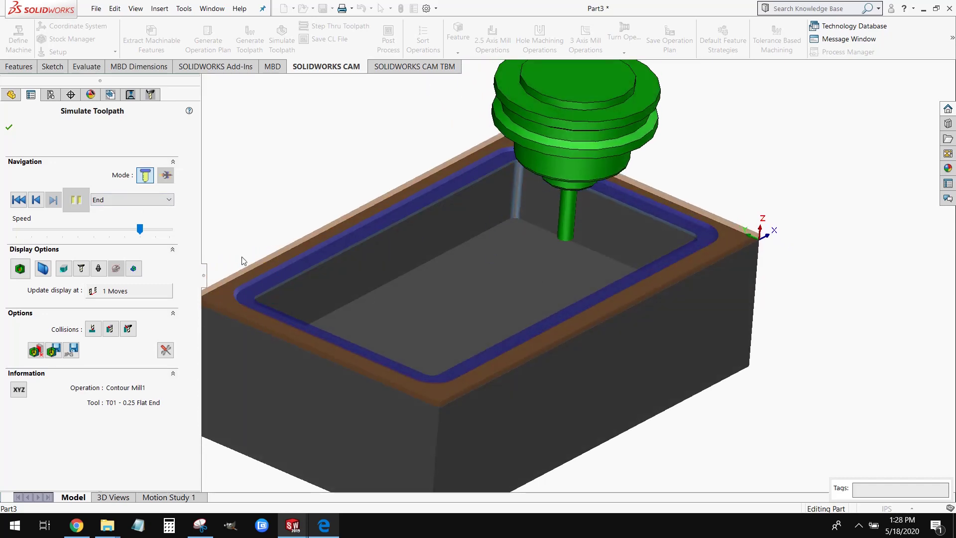
{"action": "scroll", "coordinate": [259, 317], "scroll_direction": "down", "scroll_amount": 3}
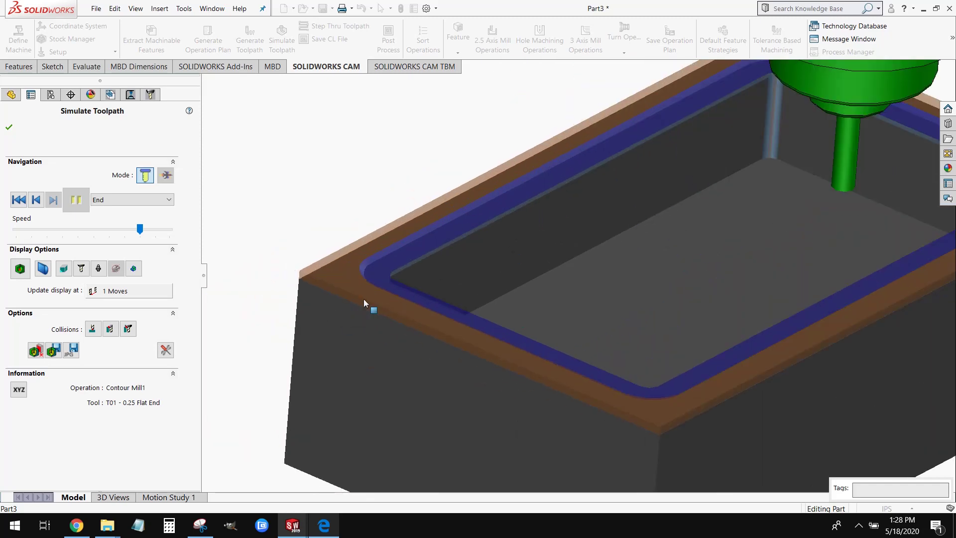
{"action": "scroll", "coordinate": [435, 285], "scroll_direction": "up", "scroll_amount": 3}
{"action": "scroll", "coordinate": [472, 267], "scroll_direction": "down", "scroll_amount": 4}
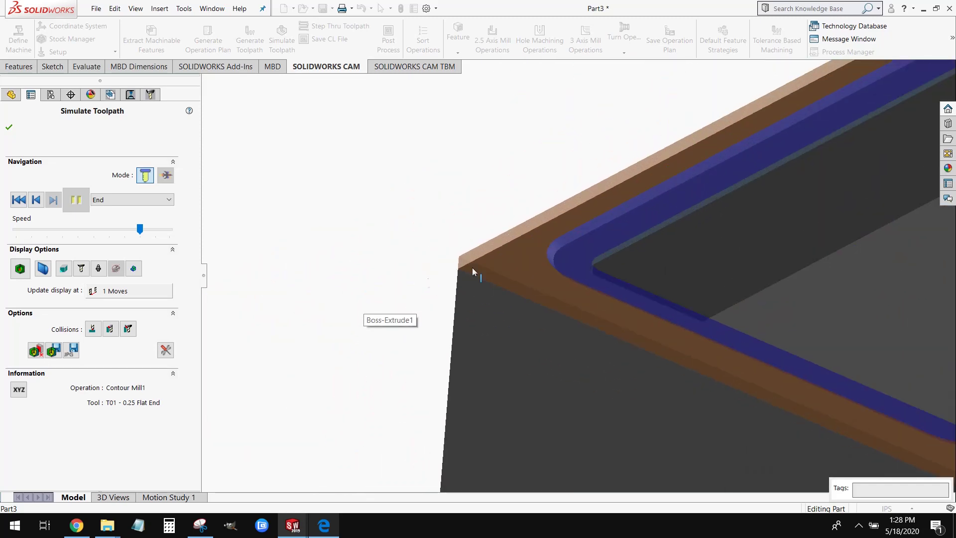
{"action": "scroll", "coordinate": [462, 270], "scroll_direction": "down", "scroll_amount": 1}
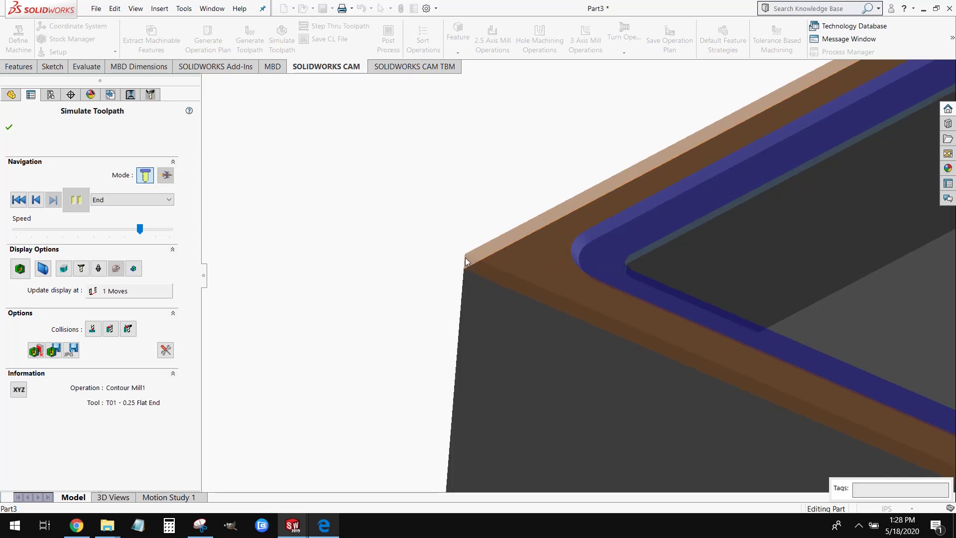
{"action": "scroll", "coordinate": [466, 268], "scroll_direction": "up", "scroll_amount": 3}
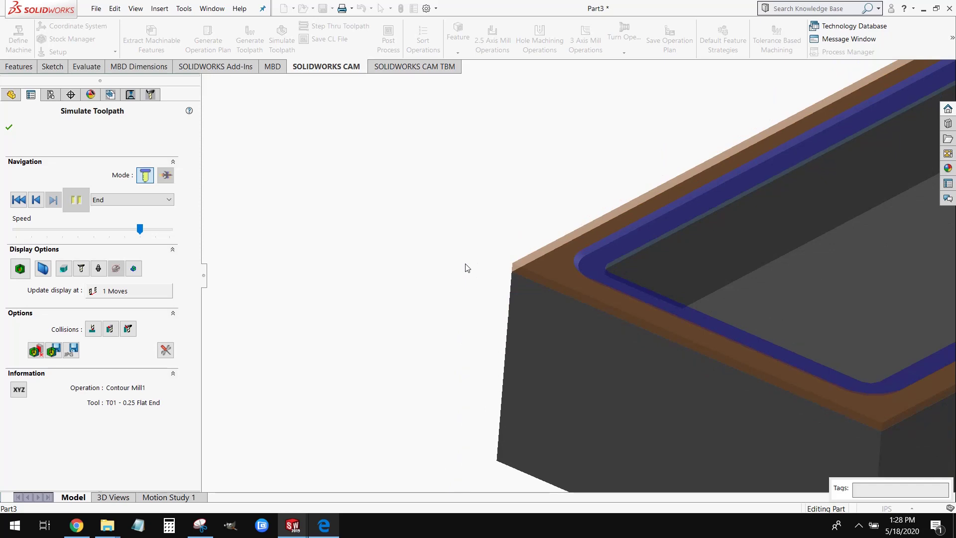
{"action": "scroll", "coordinate": [467, 268], "scroll_direction": "up", "scroll_amount": 5}
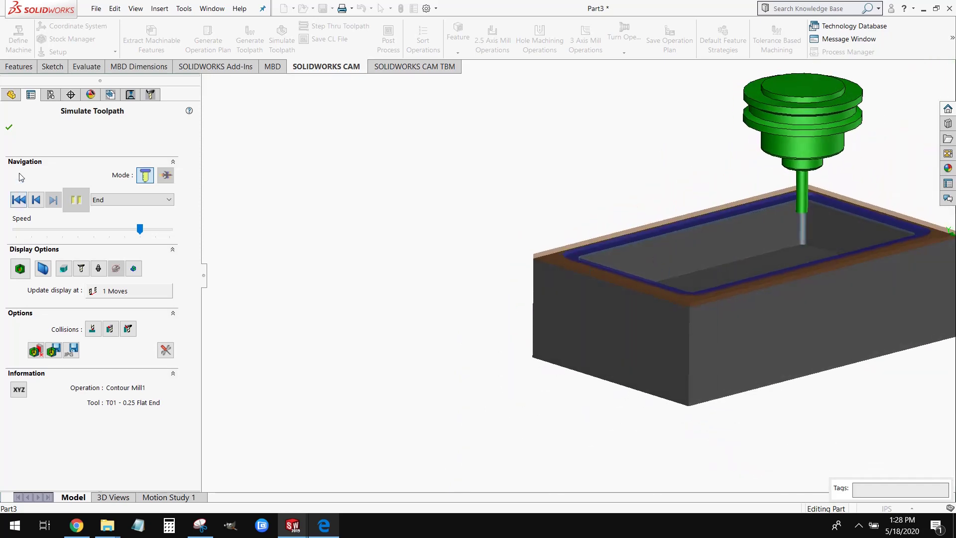
{"action": "left_click", "coordinate": [10, 127]}
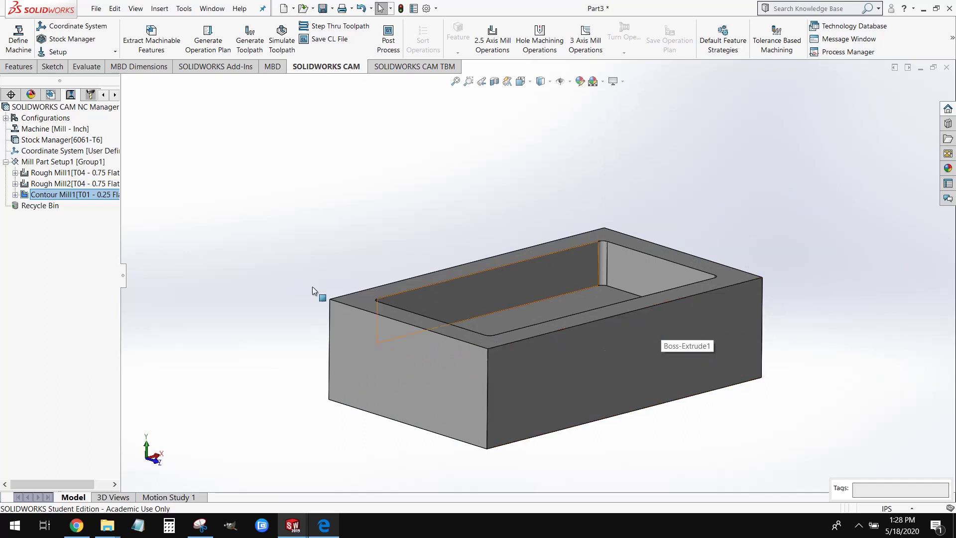
- Add a mill setup on the block's top face that includes a Face feature with the Finish strategy
{"action": "left_click", "coordinate": [79, 52]}
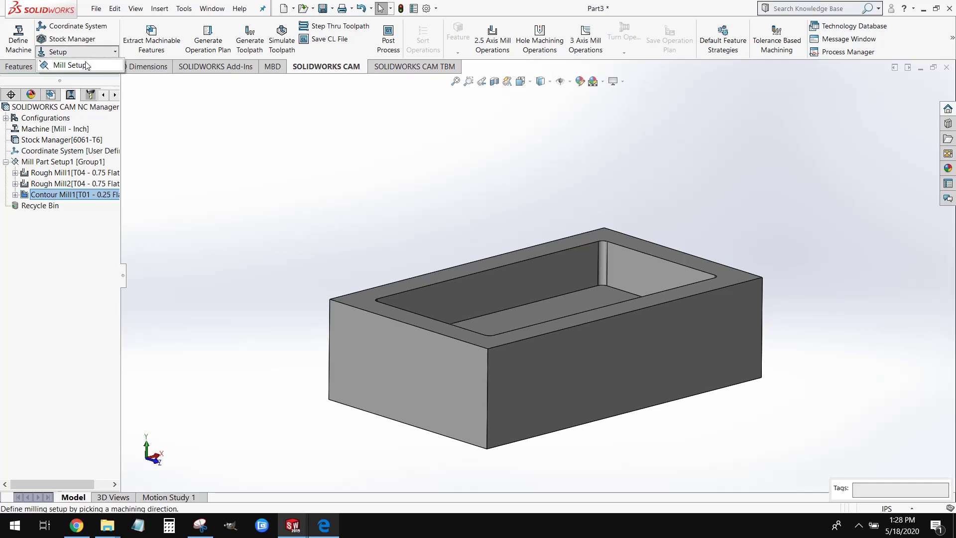
{"action": "left_click", "coordinate": [70, 66]}
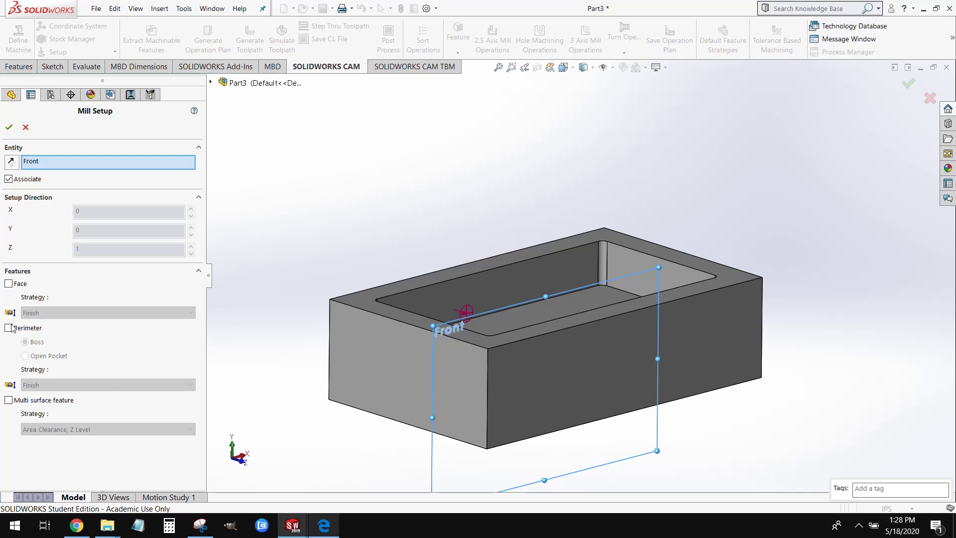
{"action": "left_click", "coordinate": [8, 284]}
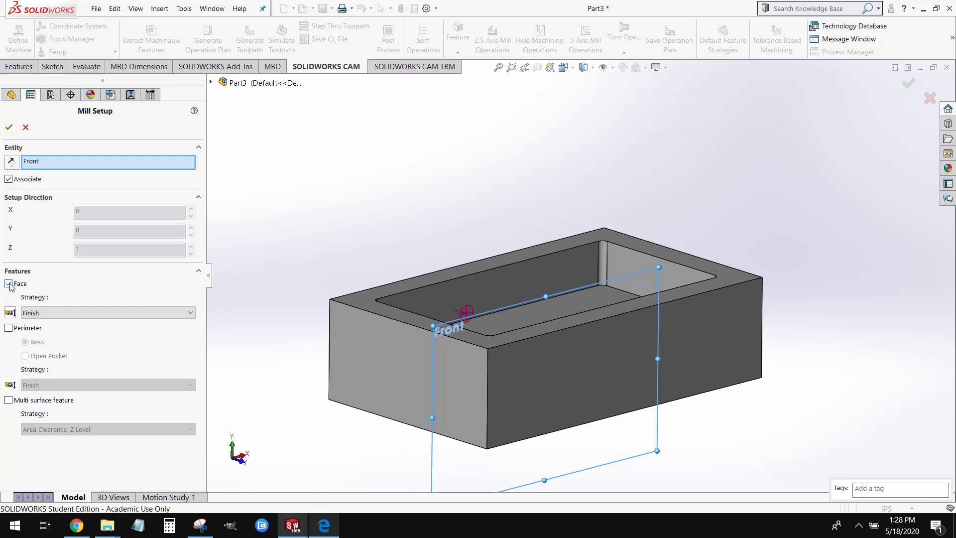
{"action": "left_click", "coordinate": [368, 302]}
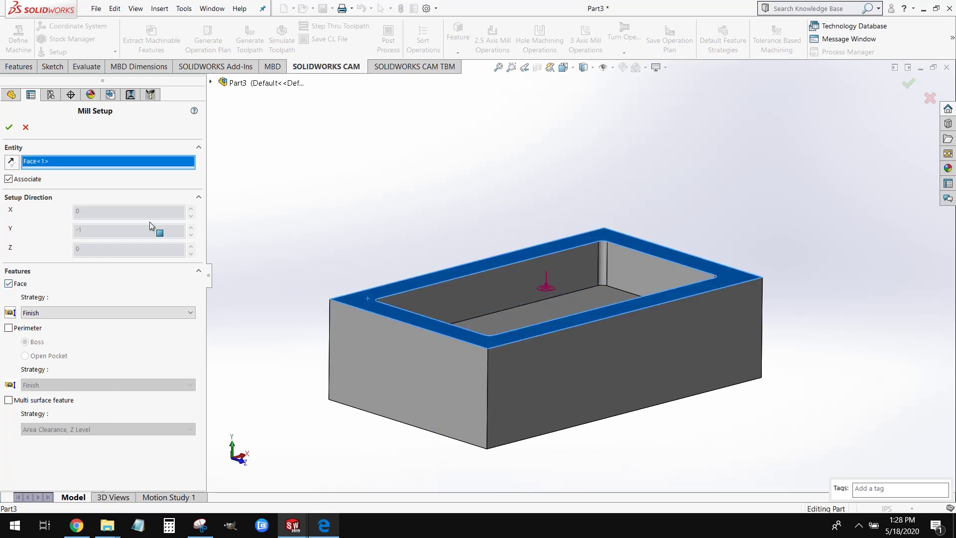
{"action": "left_click", "coordinate": [8, 127]}
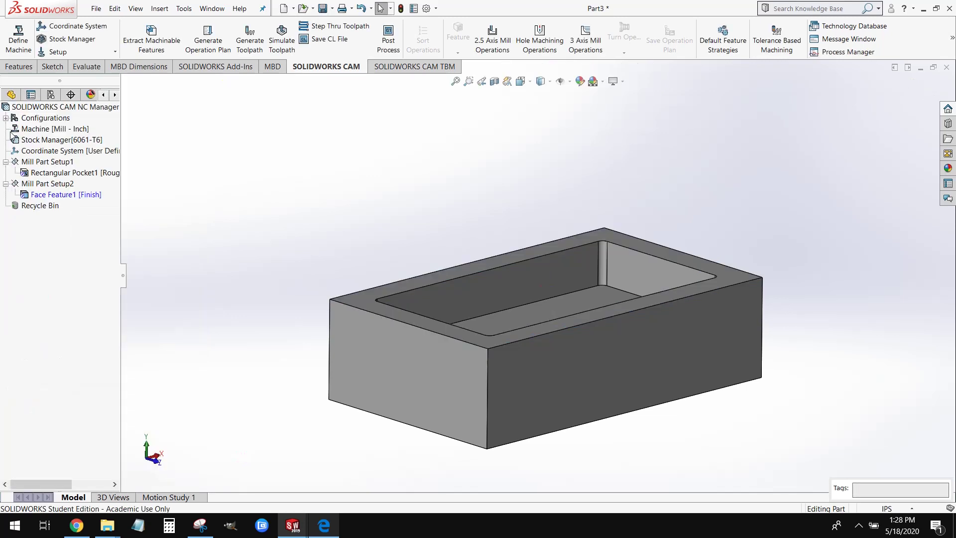
- Check the new face feature's extent and update the operation plan to generate its missing operation
{"action": "left_click", "coordinate": [53, 196]}
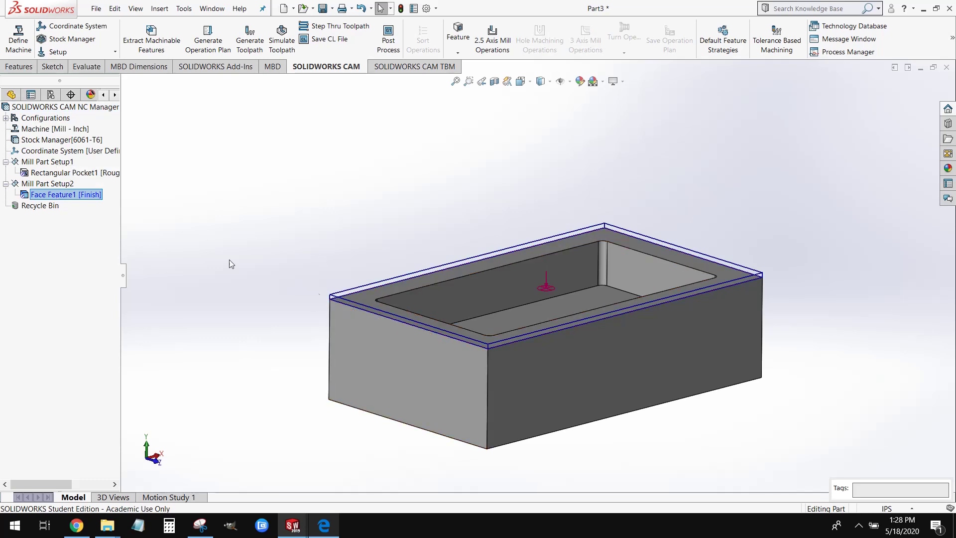
{"action": "left_click", "coordinate": [149, 52]}
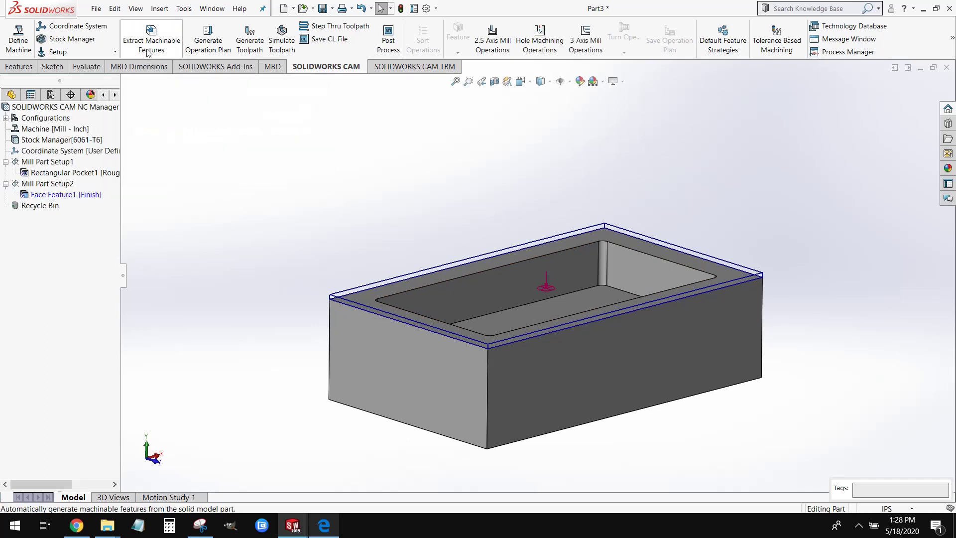
{"action": "left_click", "coordinate": [191, 45]}
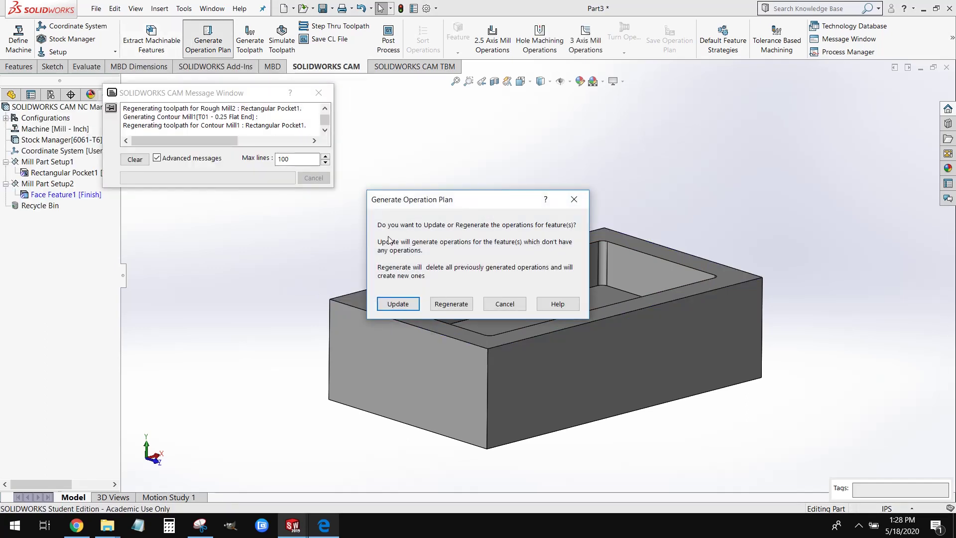
{"action": "left_click", "coordinate": [398, 303]}
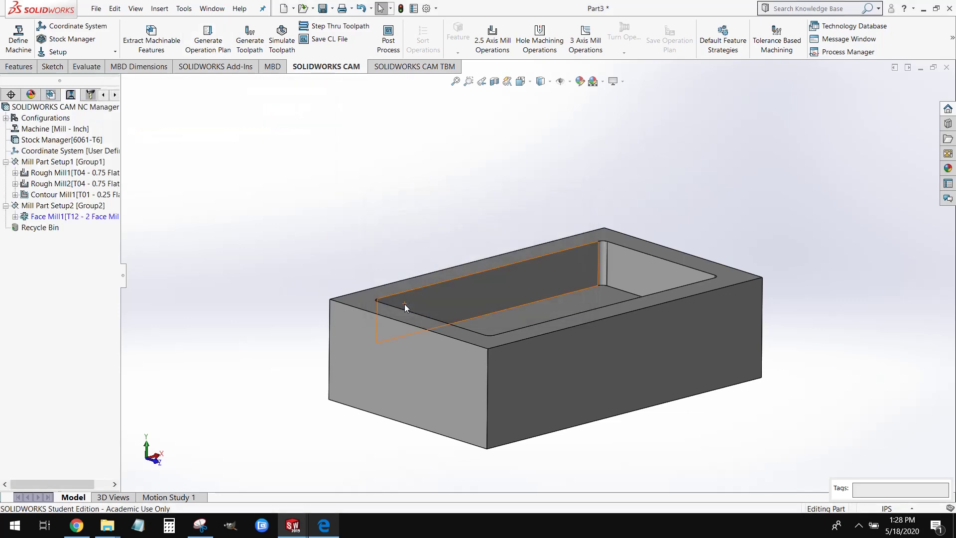
- Generate the toolpath for the face milling operation and review the toolpaths of Rough Mill1, Rough Mill2, Contour Mill1 and Face Mill1
{"action": "left_click", "coordinate": [254, 52]}
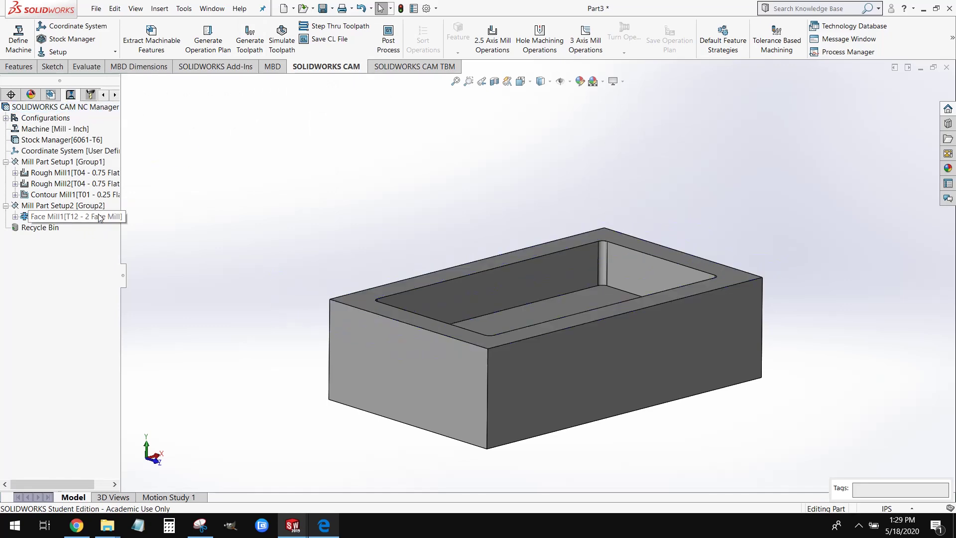
{"action": "scroll", "coordinate": [543, 294], "scroll_direction": "down", "scroll_amount": 2}
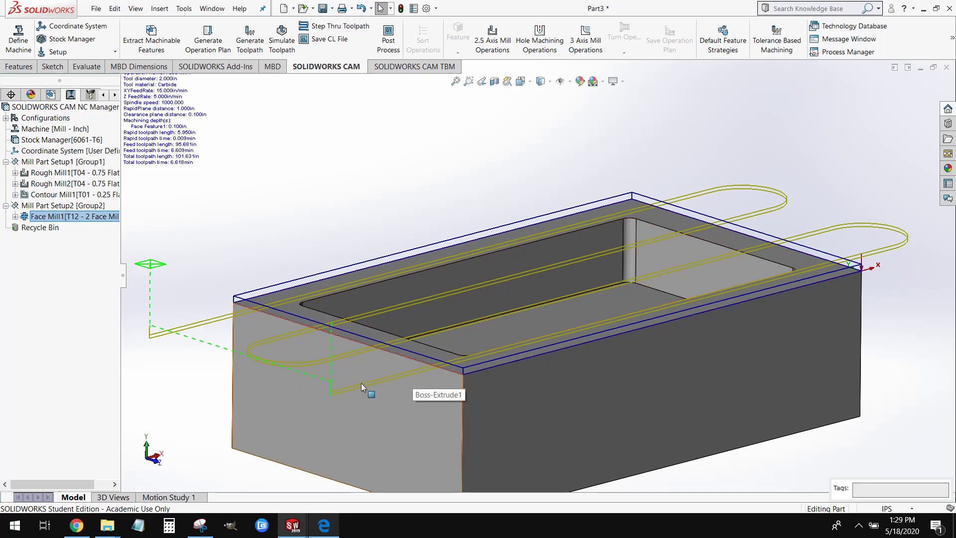
{"action": "left_click", "coordinate": [59, 172]}
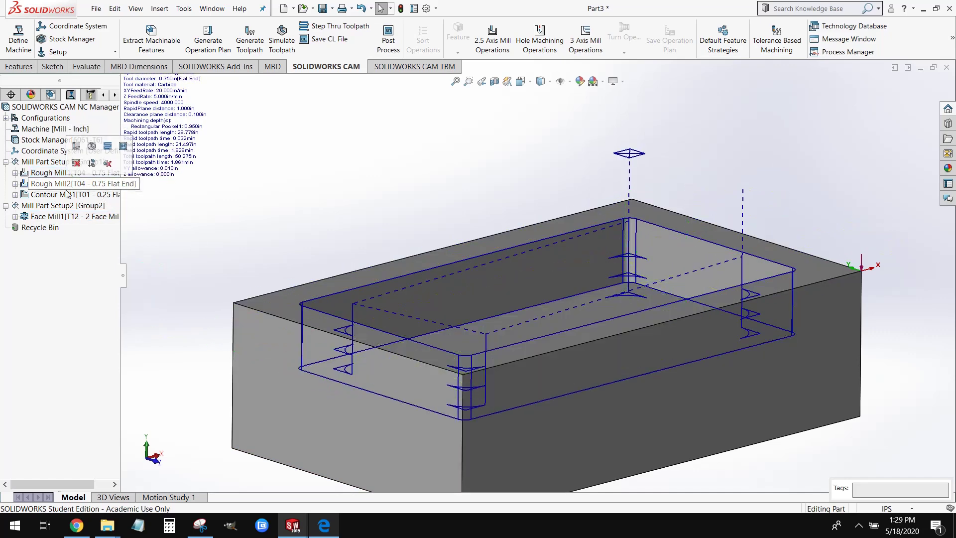
{"action": "key", "text": "Down"}
{"action": "key", "text": "Down"}
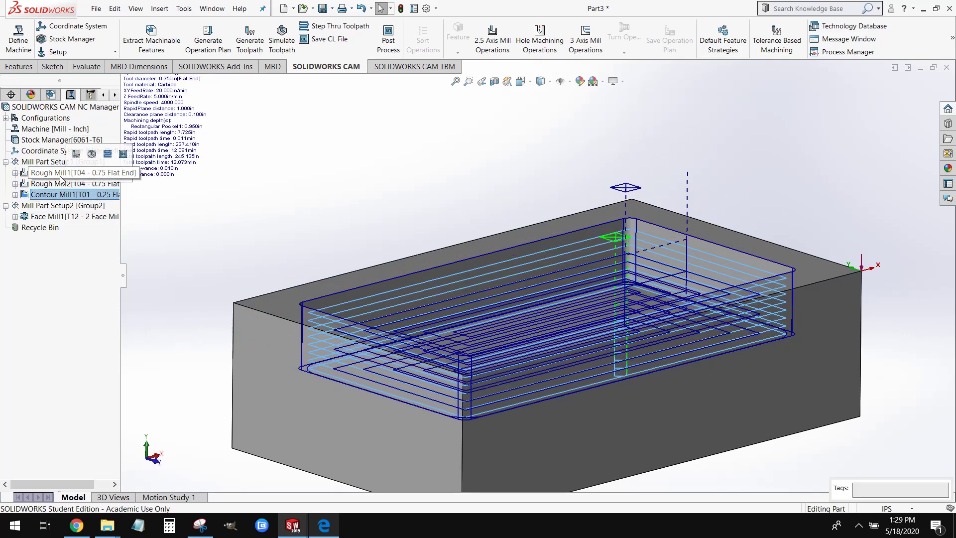
{"action": "left_click", "coordinate": [58, 194]}
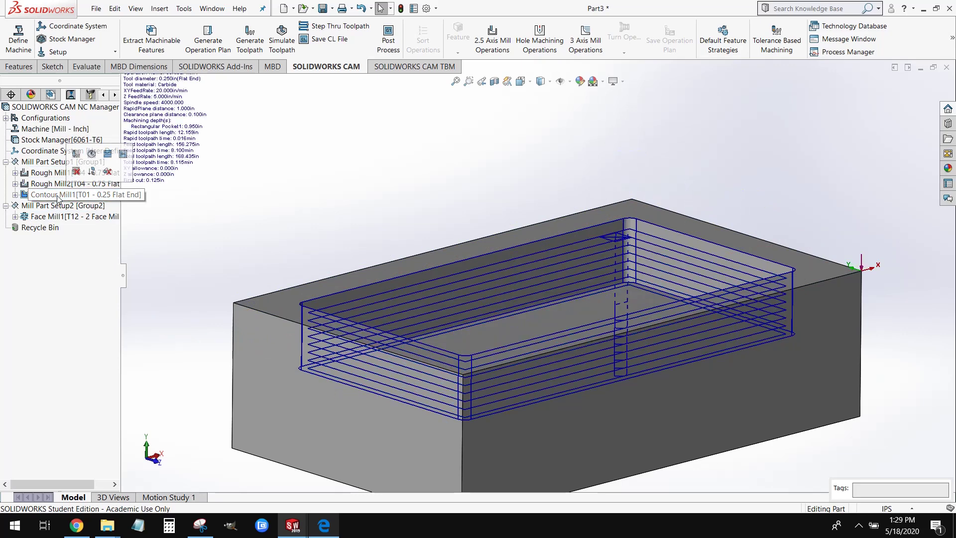
{"action": "left_click", "coordinate": [31, 216]}
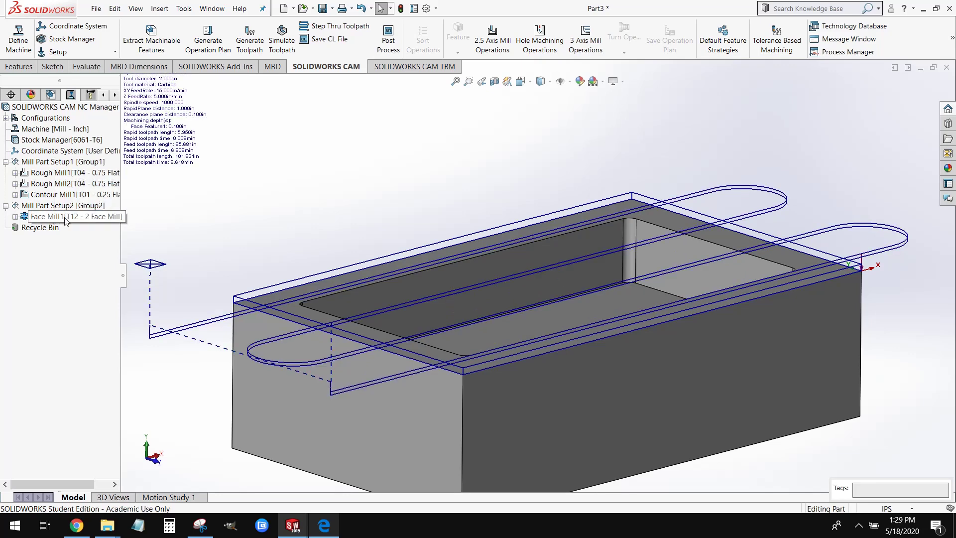
- Simulate the toolpaths of both mill setups at maximum speed through to Face Mill1
{"action": "scroll", "coordinate": [492, 264], "scroll_direction": "up", "scroll_amount": 3}
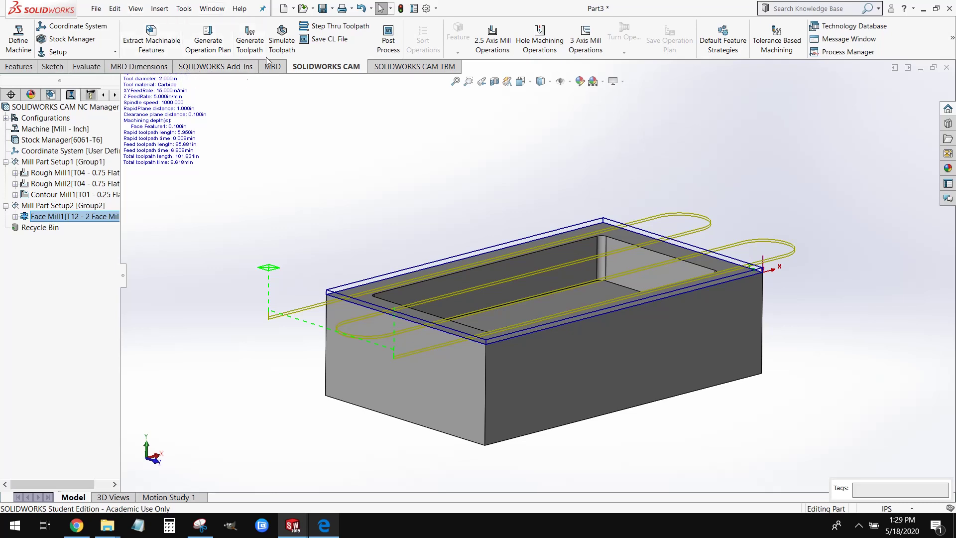
{"action": "left_click", "coordinate": [282, 40]}
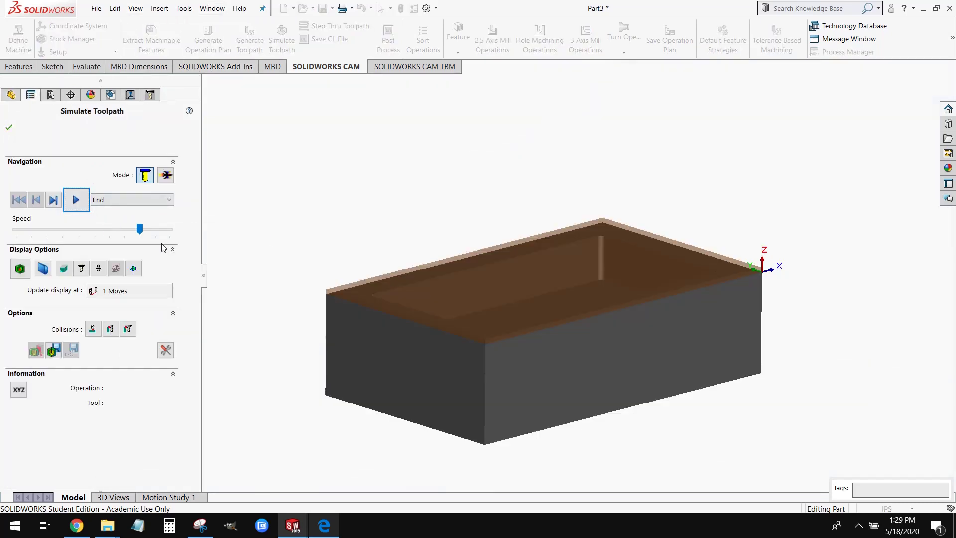
{"action": "left_click", "coordinate": [82, 206]}
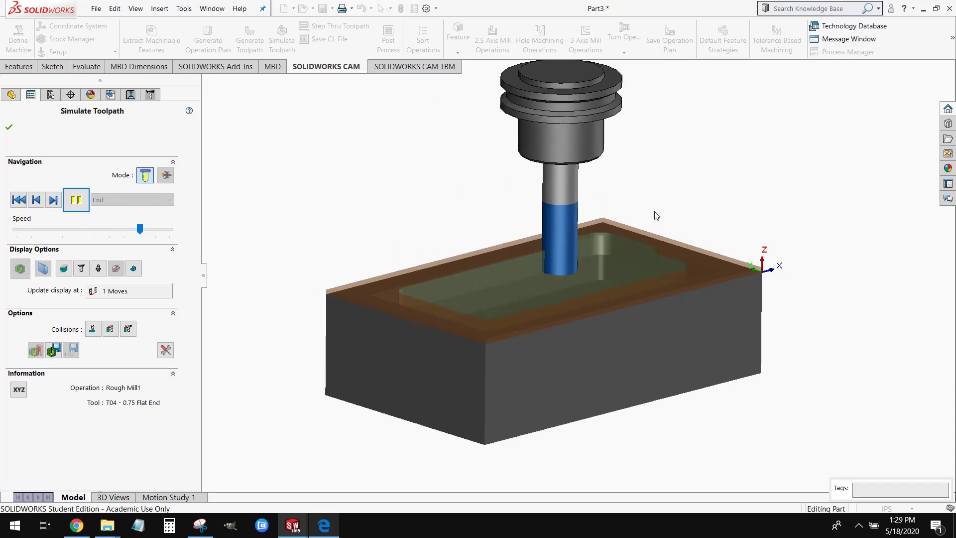
{"action": "left_click_drag", "start_coordinate": [140, 229], "coordinate": [170, 229]}
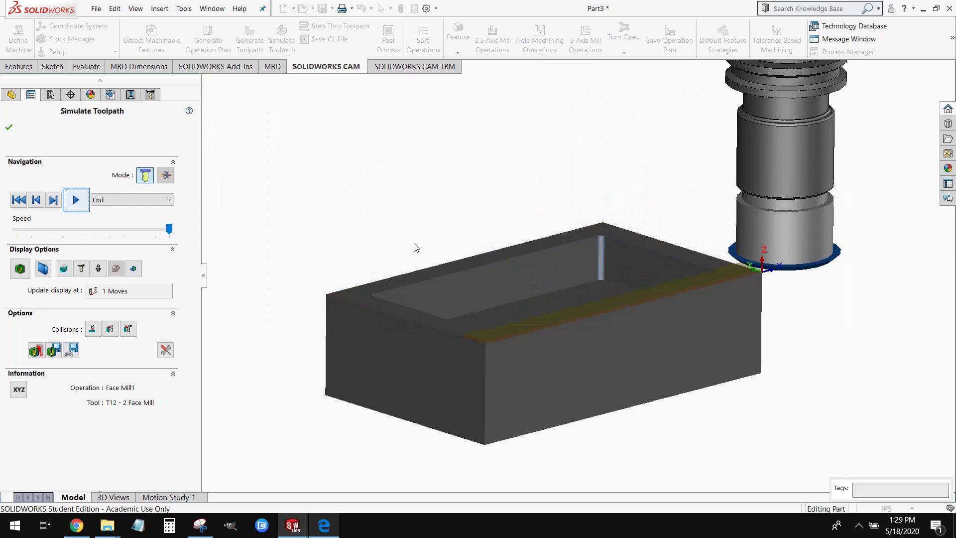
- Step the simulation back through the Face Mill1 moves and examine the stock along the block's top edge
{"action": "left_click", "coordinate": [34, 200]}
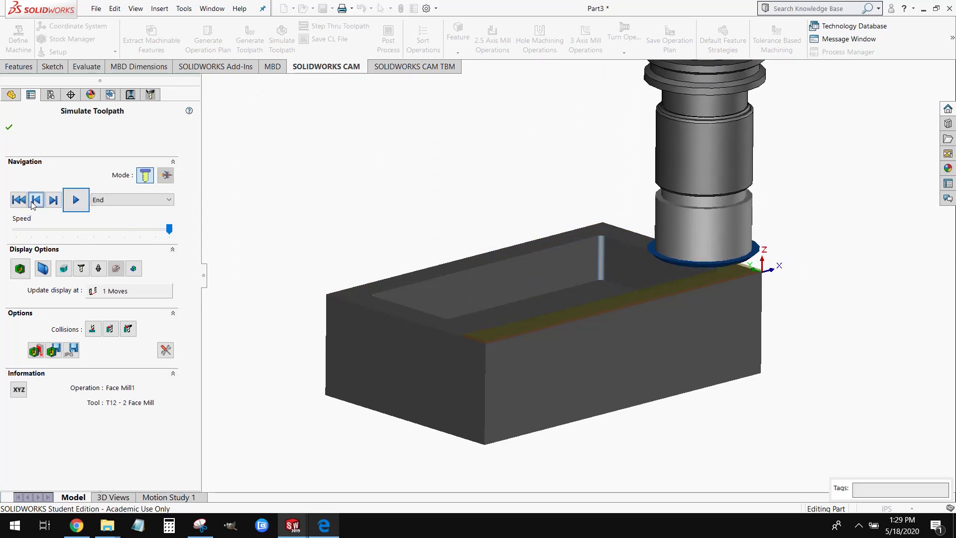
{"action": "left_click", "coordinate": [35, 199]}
{"action": "left_click", "coordinate": [35, 200]}
{"action": "left_click", "coordinate": [35, 200]}
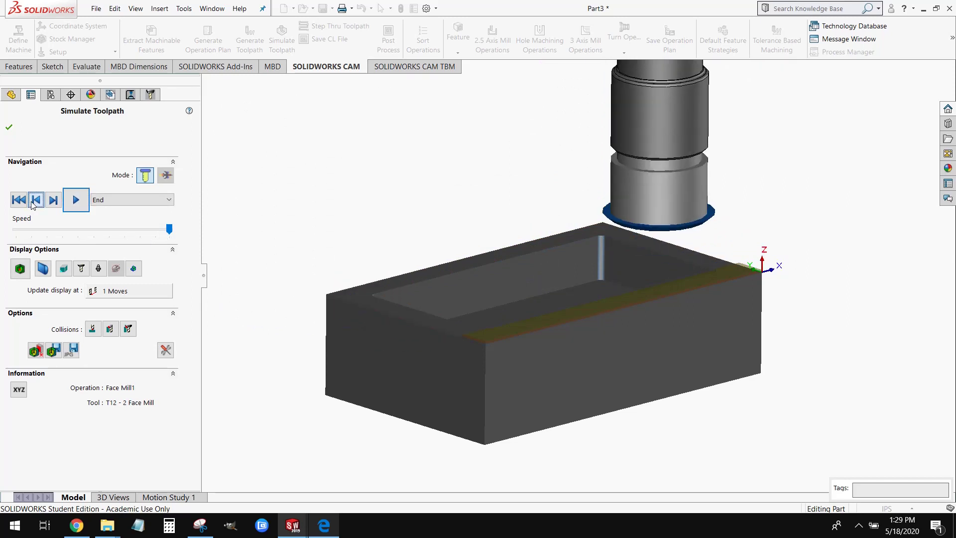
{"action": "left_click", "coordinate": [34, 200]}
{"action": "left_click", "coordinate": [35, 200]}
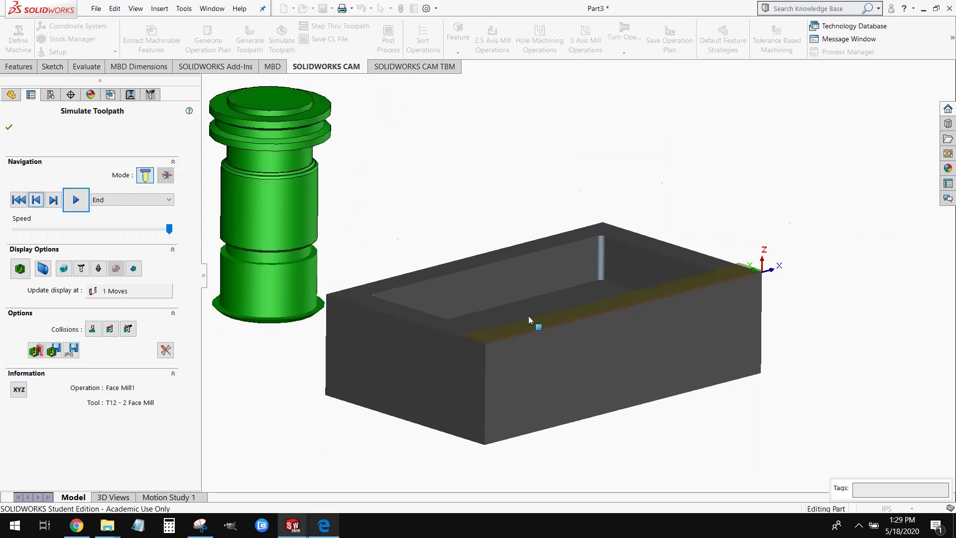
{"action": "scroll", "coordinate": [528, 316], "scroll_direction": "down", "scroll_amount": 8}
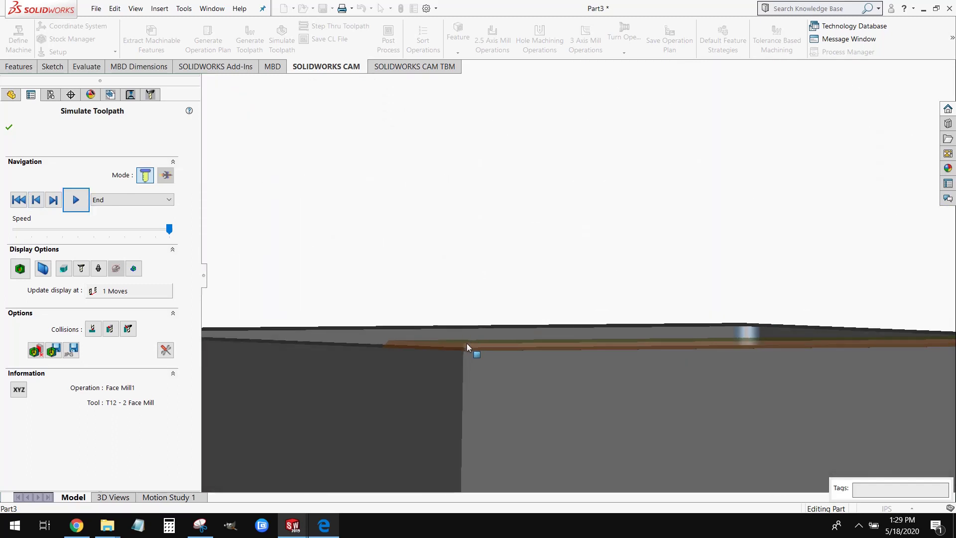
- Replay the simulation from the start at a reduced speed, watching the pocket roughing with the whole block in view
{"action": "left_click", "coordinate": [53, 200]}
{"action": "left_click", "coordinate": [74, 199]}
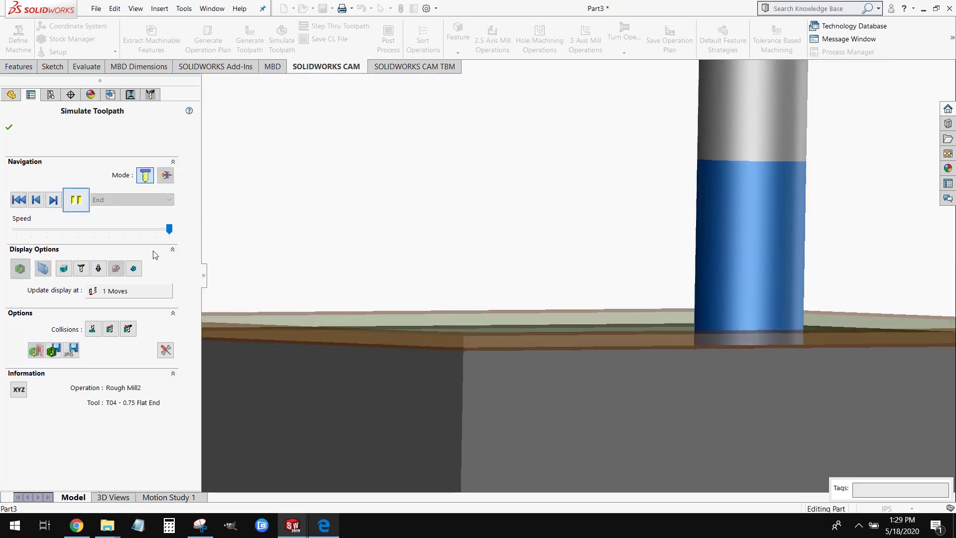
{"action": "left_click", "coordinate": [115, 231]}
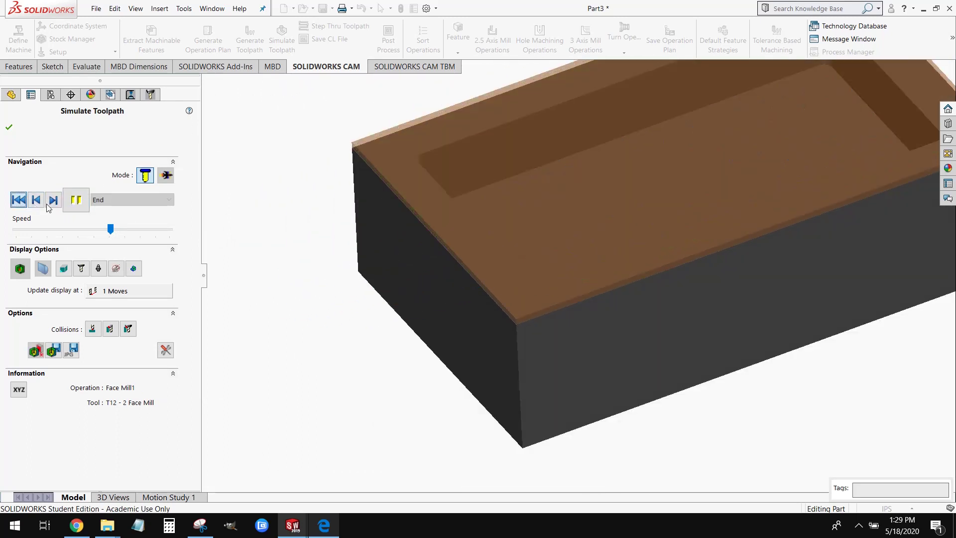
{"action": "scroll", "coordinate": [583, 249], "scroll_direction": "up", "scroll_amount": 1}
{"action": "middle_click_drag", "start_coordinate": [584, 249], "coordinate": [715, 129]}
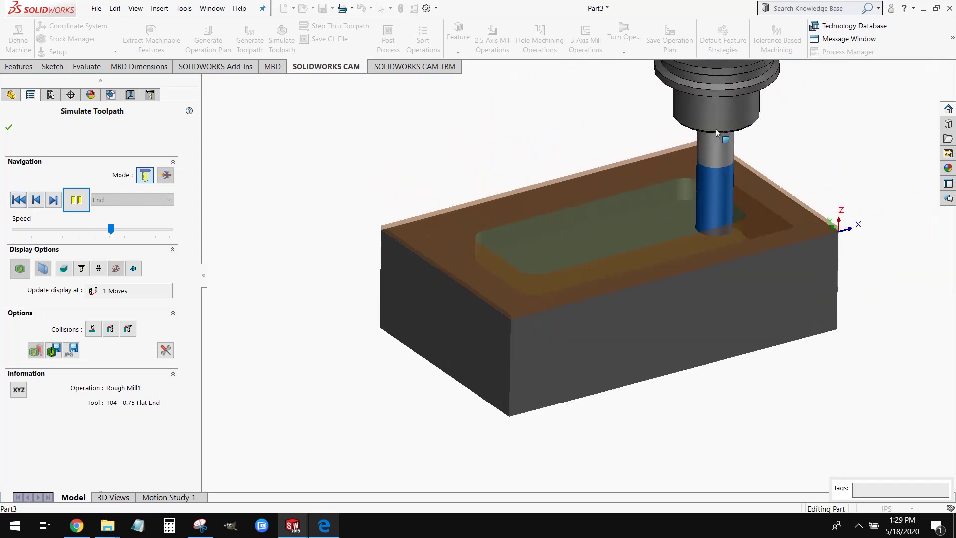
{"action": "scroll", "coordinate": [715, 128], "scroll_direction": "down", "scroll_amount": 2}
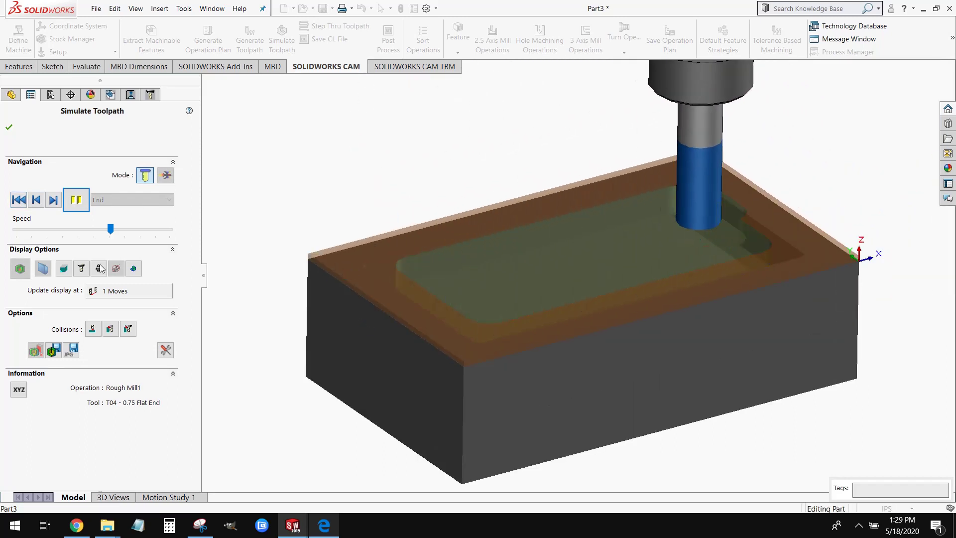
{"action": "left_click", "coordinate": [124, 234]}
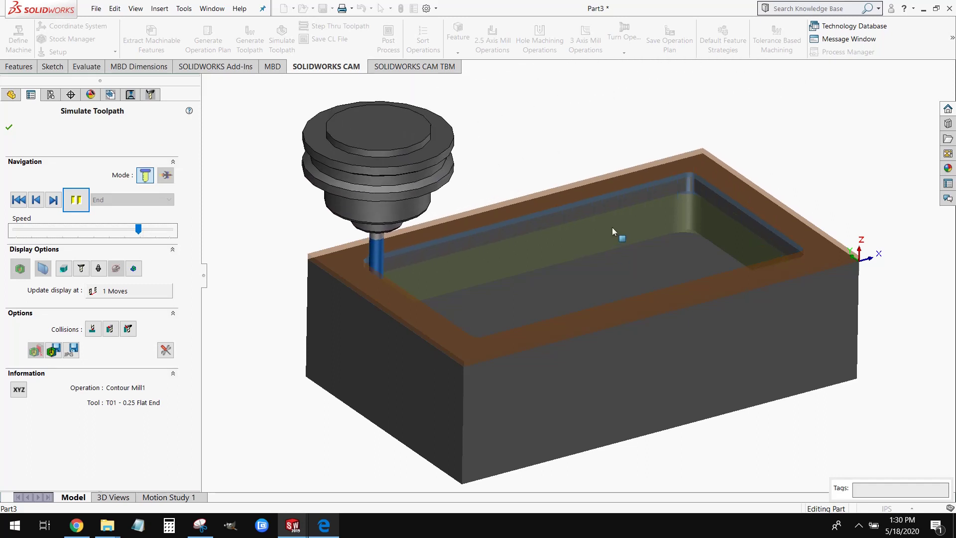
- Pause during Contour Mill1 to examine the holder against the top stock, resume through Face Mill1, and close the simulation
{"action": "middle_click_drag", "start_coordinate": [612, 227], "coordinate": [672, 244]}
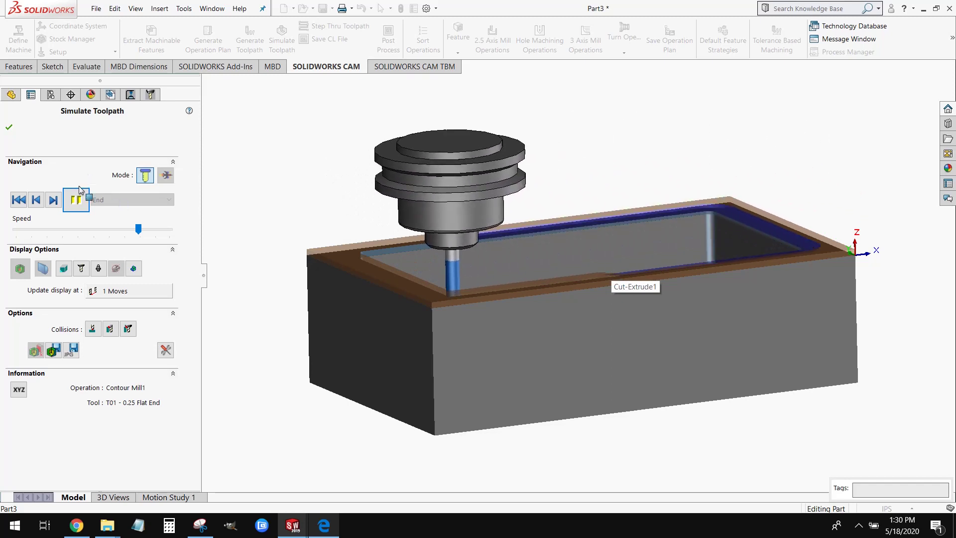
{"action": "left_click", "coordinate": [82, 203]}
{"action": "middle_click_drag", "start_coordinate": [828, 277], "coordinate": [845, 296]}
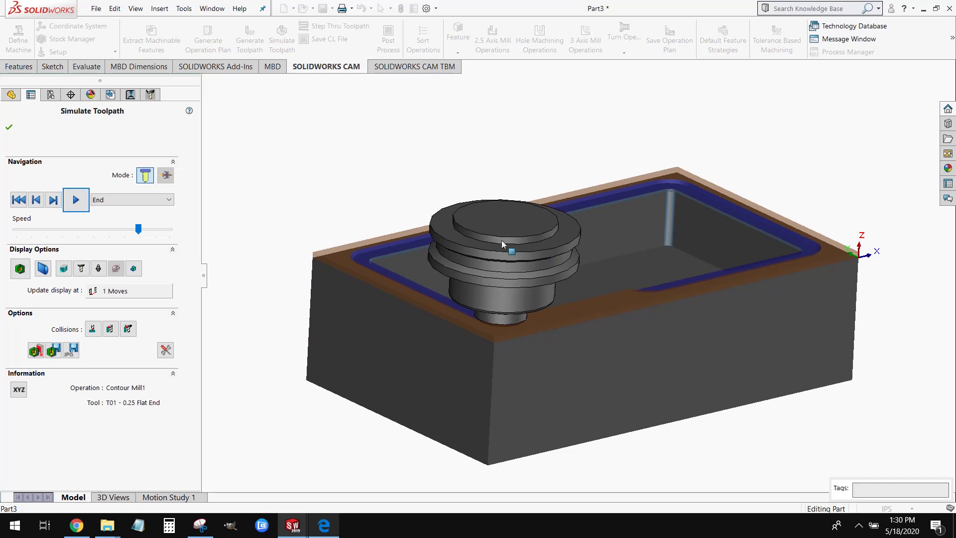
{"action": "left_click", "coordinate": [77, 198]}
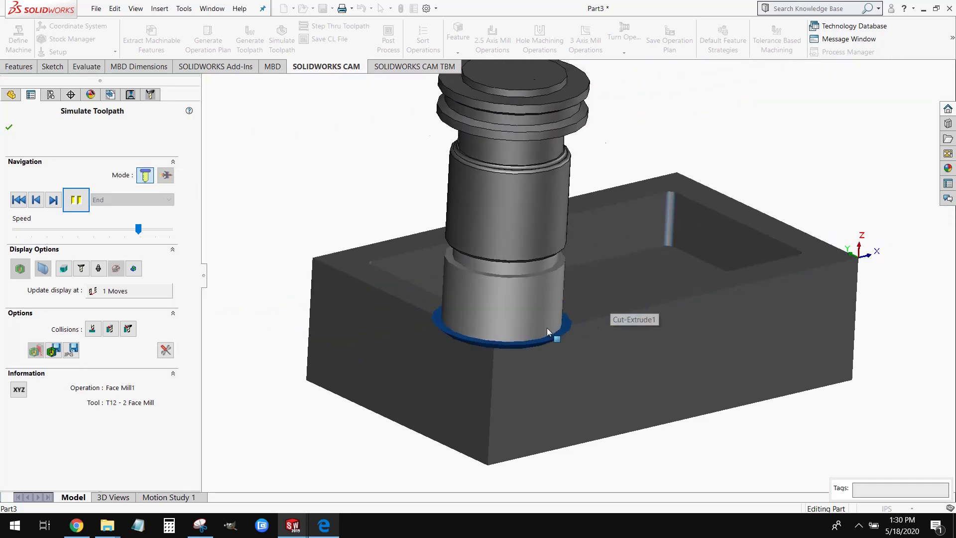
{"action": "left_click", "coordinate": [8, 126]}
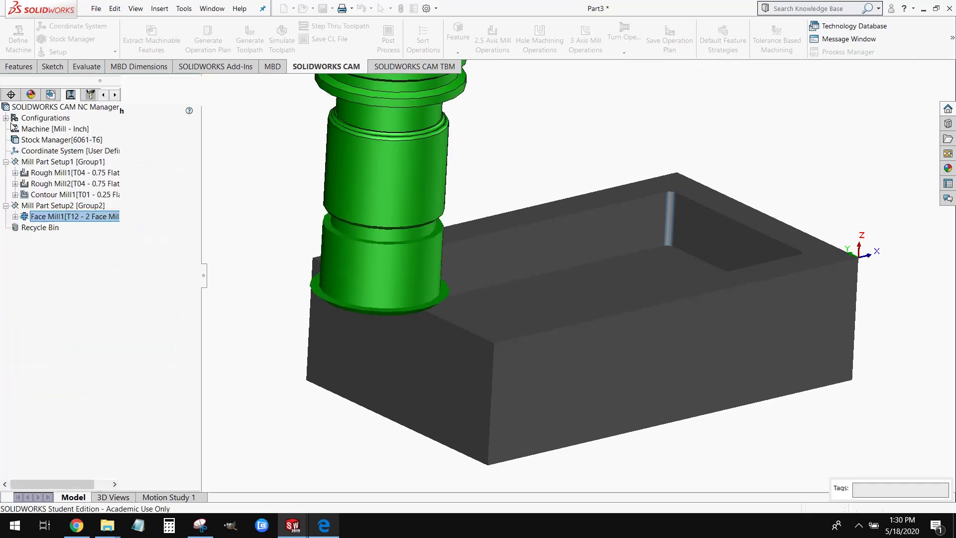
- Collapse both mill part setups and reorder them so Mill Part Setup2 with the face milling runs before Mill Part Setup1
{"action": "left_click", "coordinate": [6, 206]}
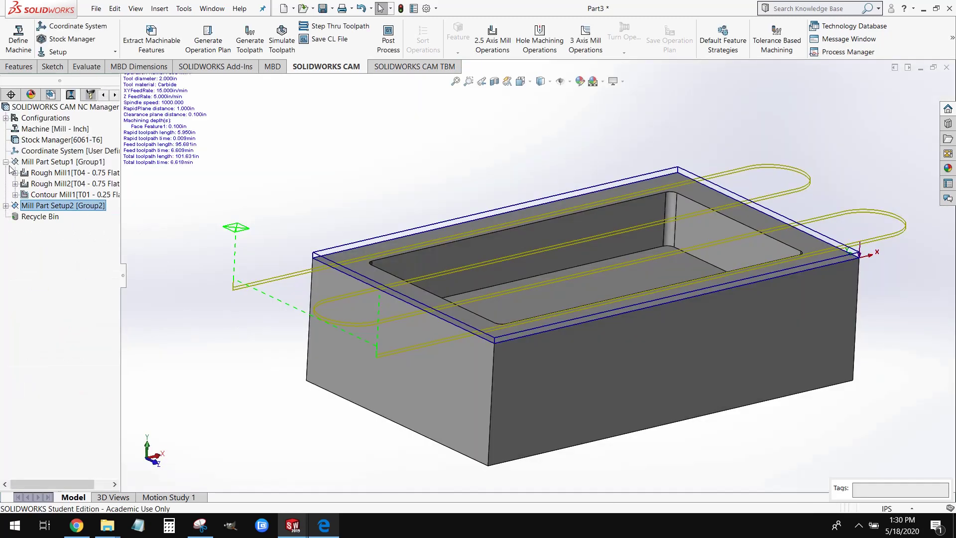
{"action": "left_click", "coordinate": [6, 161]}
{"action": "left_click", "coordinate": [65, 164]}
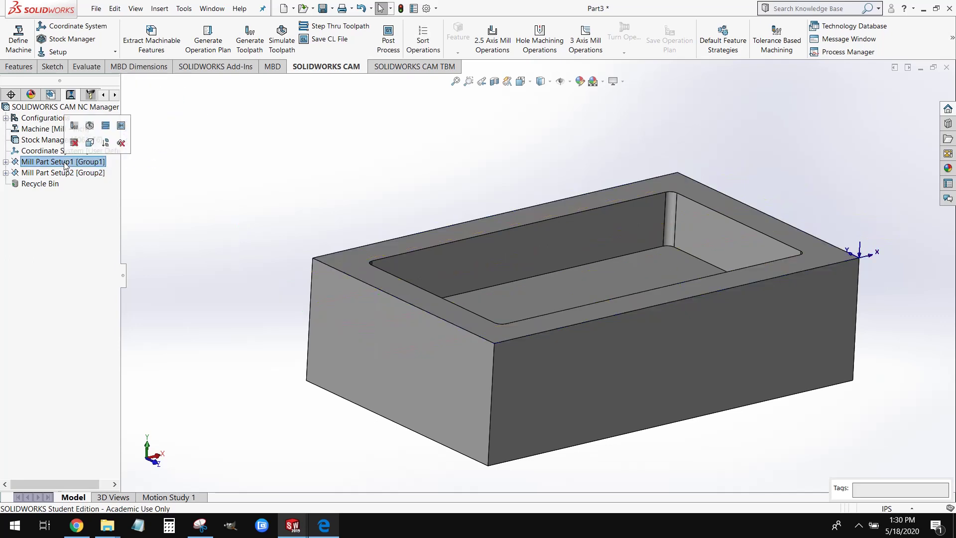
{"action": "left_click", "coordinate": [65, 172]}
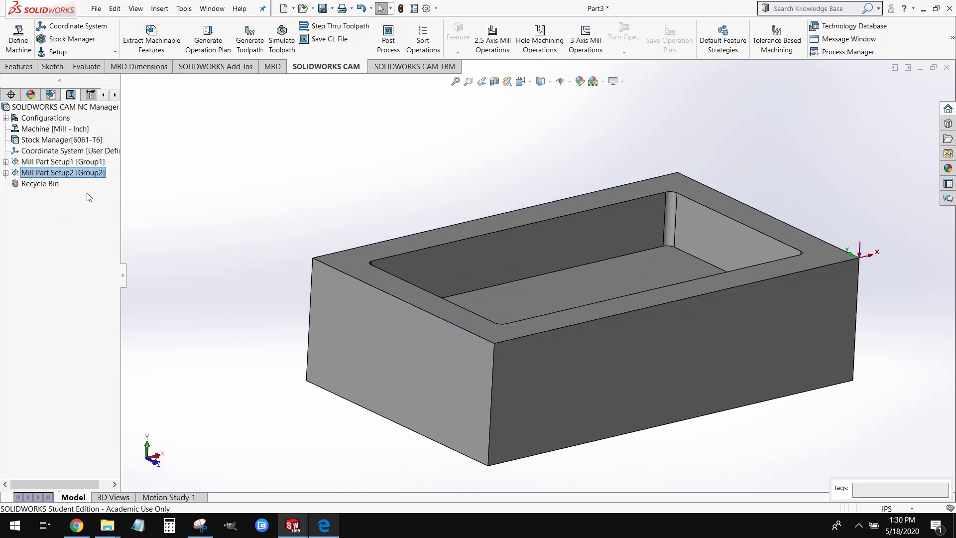
{"action": "left_click", "coordinate": [65, 163]}
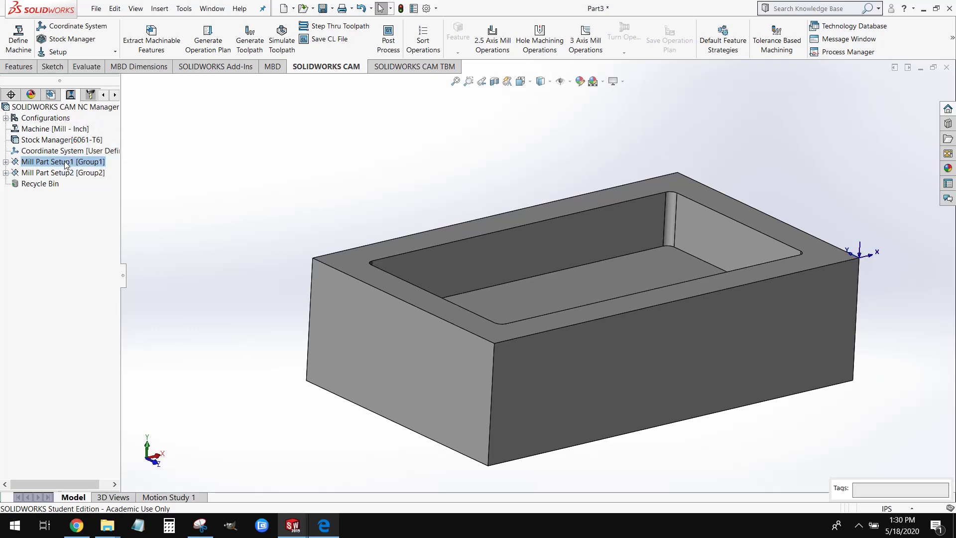
{"action": "left_click_drag", "start_coordinate": [69, 166], "coordinate": [72, 173]}
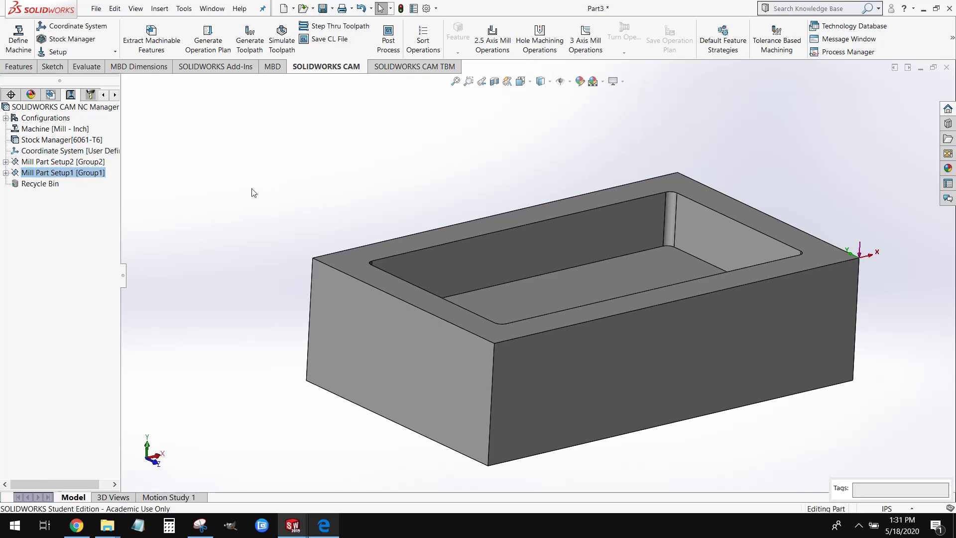
- Simulate the reordered setups, adjusting the playback speed to watch the face milling and pocket roughing
{"action": "left_click", "coordinate": [281, 40]}
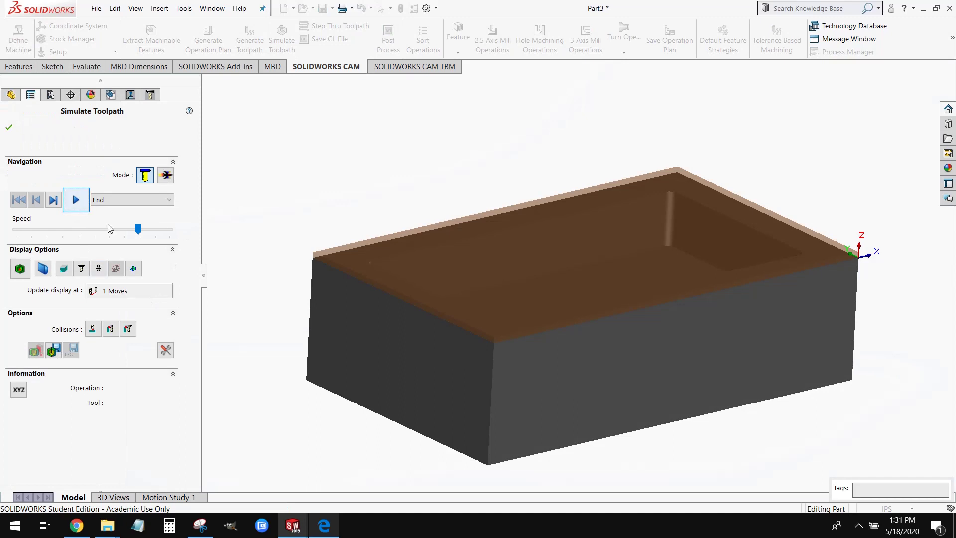
{"action": "left_click", "coordinate": [110, 229]}
{"action": "left_click", "coordinate": [77, 200]}
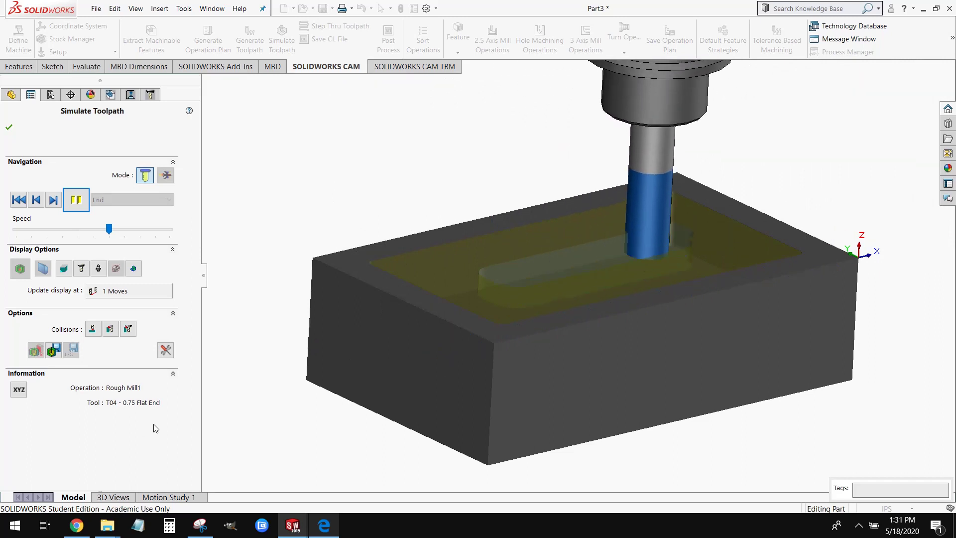
{"action": "left_click_drag", "start_coordinate": [109, 228], "coordinate": [167, 229]}
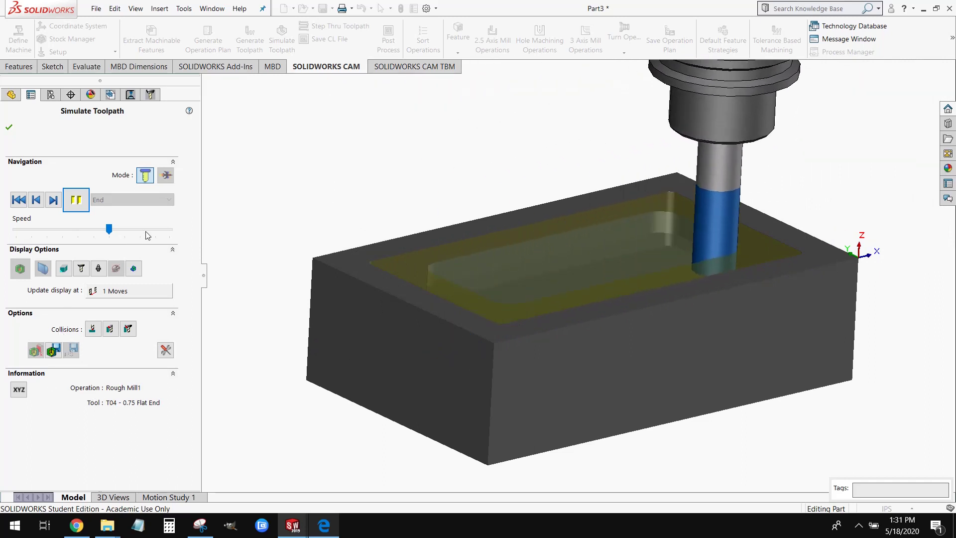
{"action": "left_click", "coordinate": [79, 206]}
{"action": "left_click_drag", "start_coordinate": [168, 229], "coordinate": [79, 229]}
{"action": "left_click", "coordinate": [76, 200]}
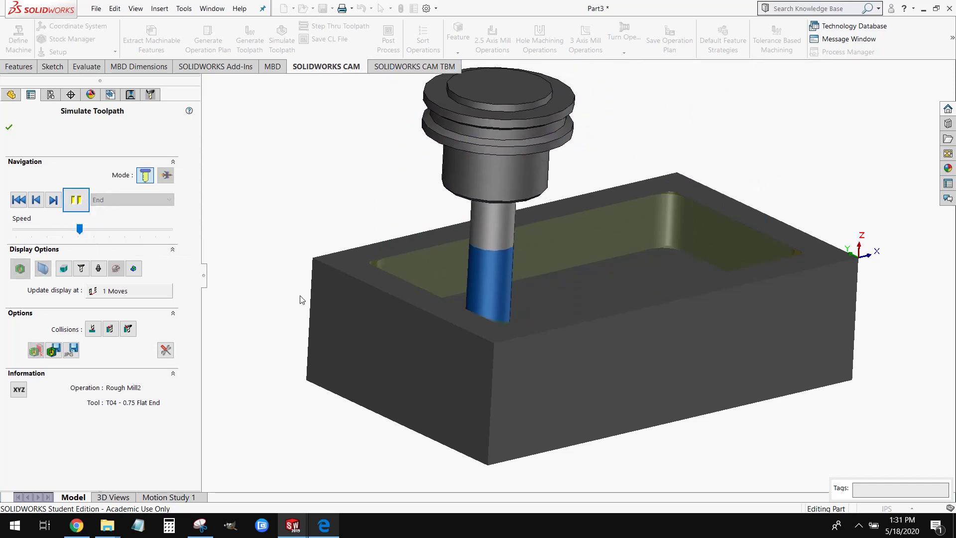
- Vary the playback speed to watch the pocket finish Rough Mill2 and run through Contour Mill1 from low and raised views
{"action": "middle_click_drag", "start_coordinate": [302, 290], "coordinate": [284, 268]}
{"action": "left_click", "coordinate": [111, 229]}
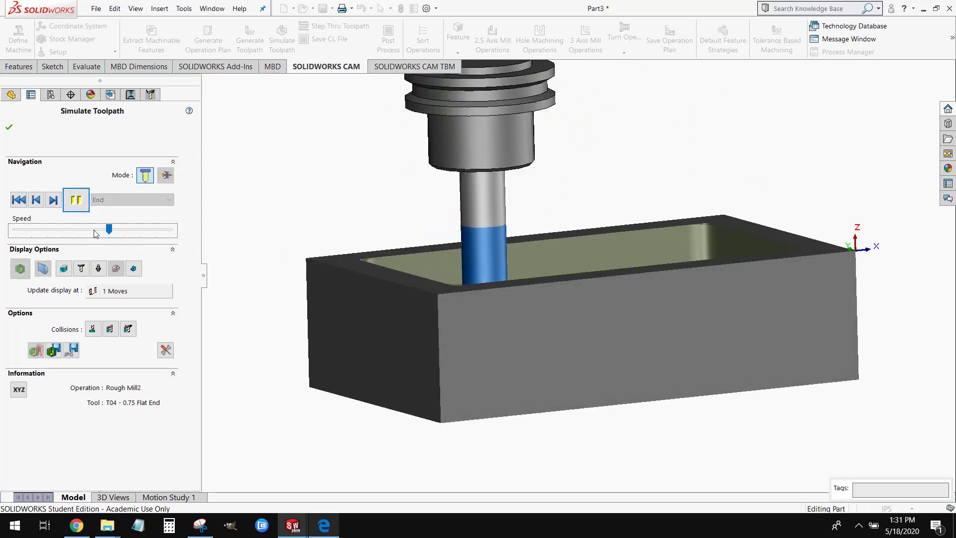
{"action": "left_click", "coordinate": [125, 231]}
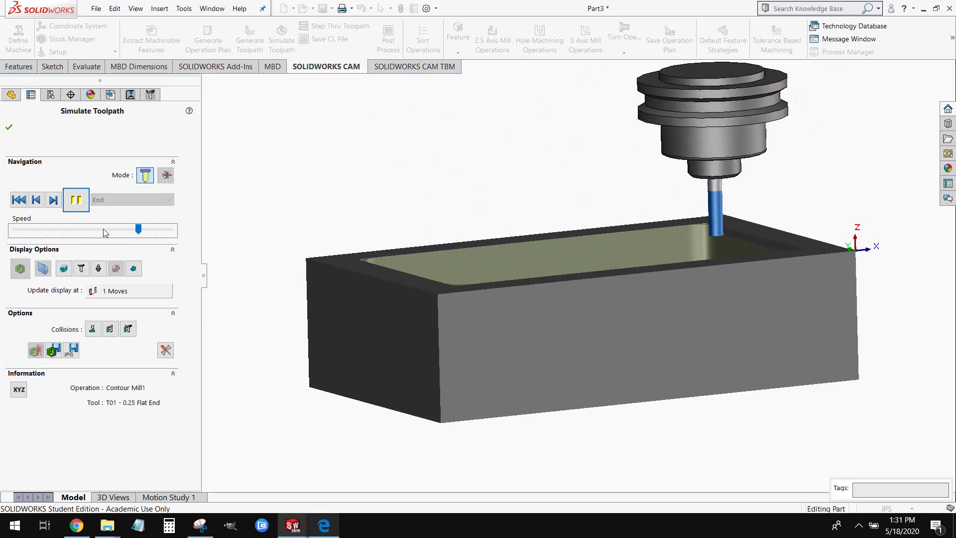
{"action": "left_click", "coordinate": [103, 229]}
{"action": "left_click", "coordinate": [135, 232]}
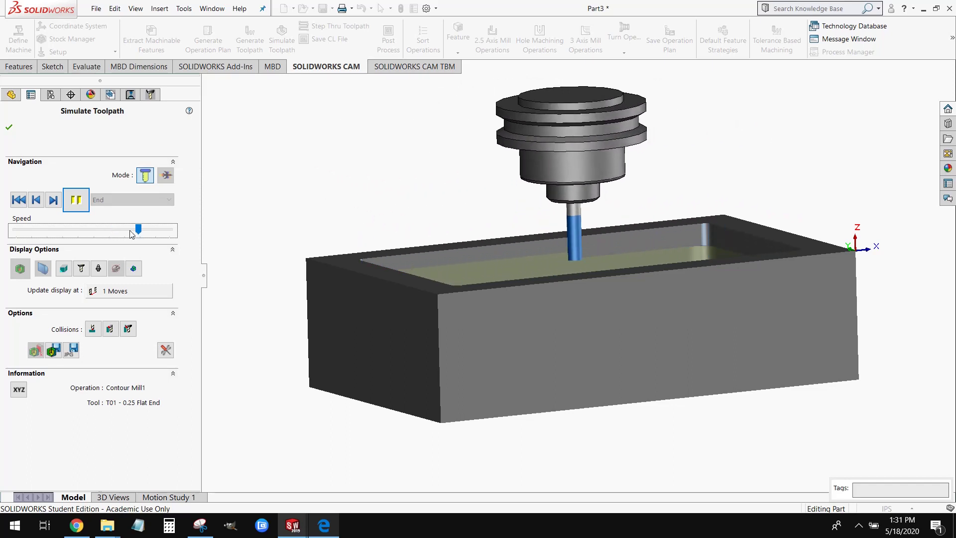
{"action": "middle_click_drag", "start_coordinate": [430, 292], "coordinate": [434, 309]}
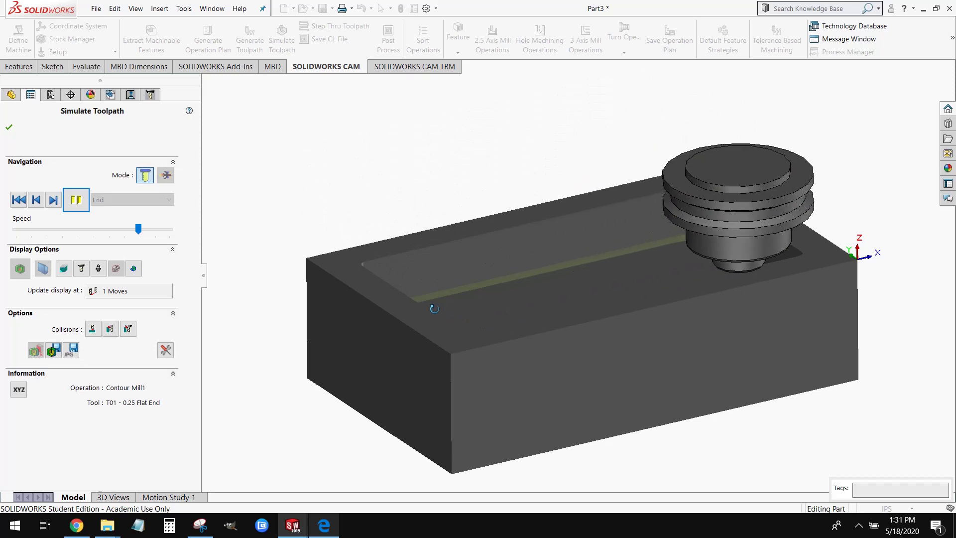
- Pause the simulation during Contour Mill1 and examine the gap between the tool holder and the block's top face close up
{"action": "left_click", "coordinate": [76, 200]}
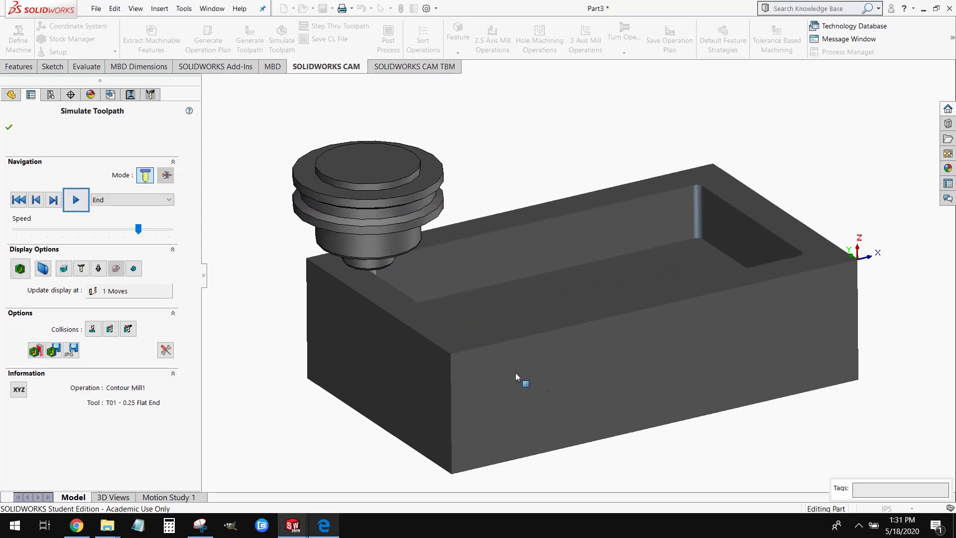
{"action": "middle_click_drag", "start_coordinate": [518, 380], "coordinate": [414, 277]}
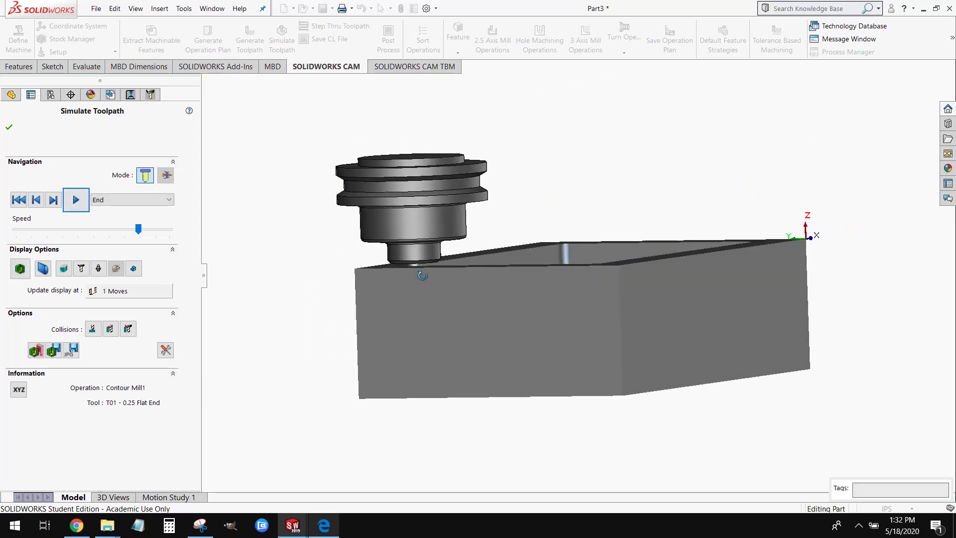
{"action": "scroll", "coordinate": [416, 271], "scroll_direction": "down", "scroll_amount": 8}
{"action": "middle_click_drag", "start_coordinate": [530, 255], "coordinate": [636, 274]}
{"action": "mouse_move", "coordinate": [545, 262]}
{"action": "middle_mouse_down"}
{"action": "mouse_move", "coordinate": [550, 256]}
{"action": "mouse_move", "coordinate": [533, 263]}
{"action": "mouse_move", "coordinate": [549, 261]}
{"action": "middle_mouse_up"}
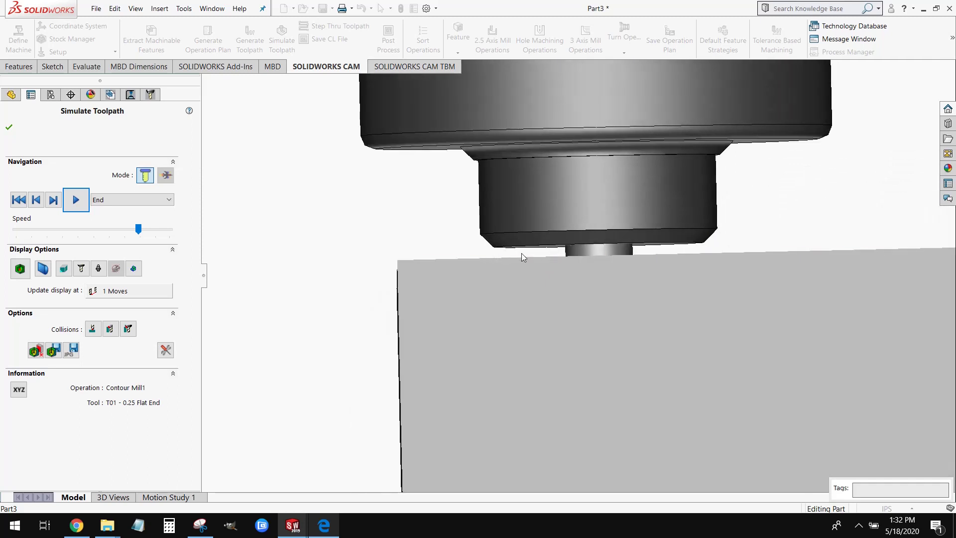
{"action": "key", "text": "f"}
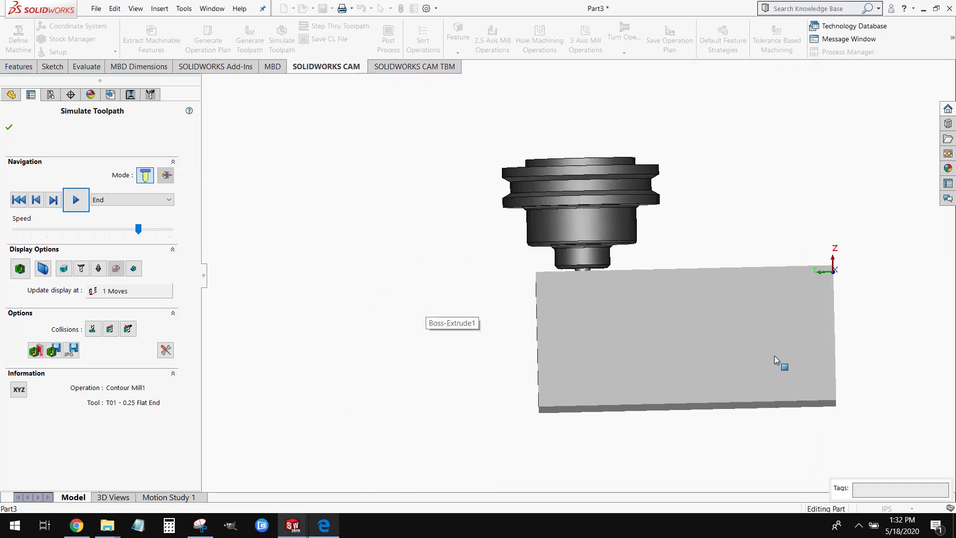
- Inspect the paused 0.25 flat end mill and its holder around the pocket's corner from several angles to judge the clearance
{"action": "middle_click_drag", "start_coordinate": [713, 302], "coordinate": [715, 235]}
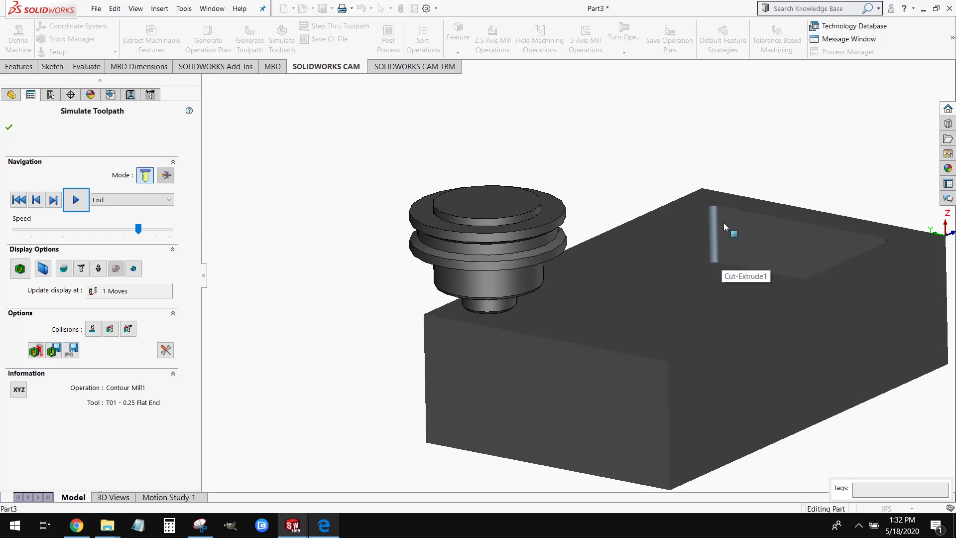
{"action": "middle_click_drag", "start_coordinate": [727, 224], "coordinate": [717, 252]}
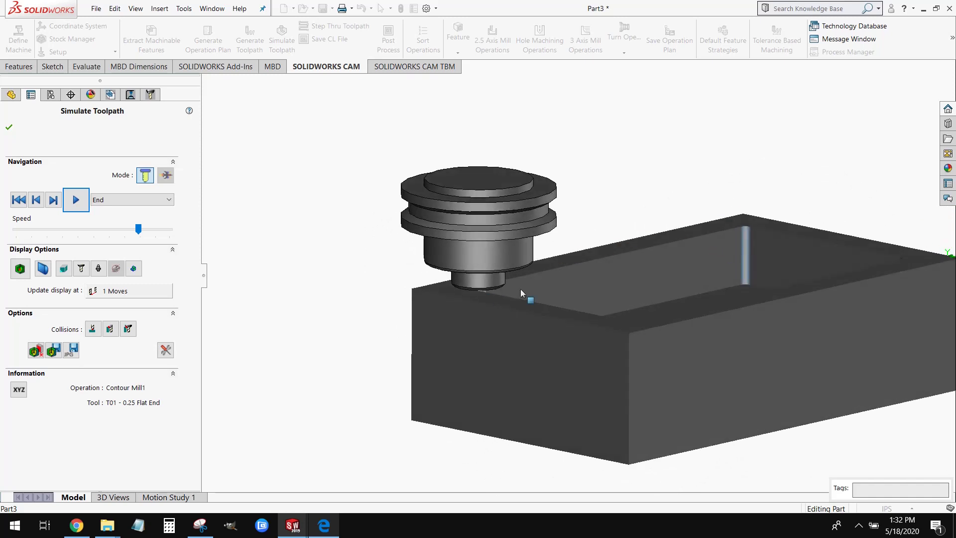
{"action": "scroll", "coordinate": [530, 308], "scroll_direction": "down", "scroll_amount": 4}
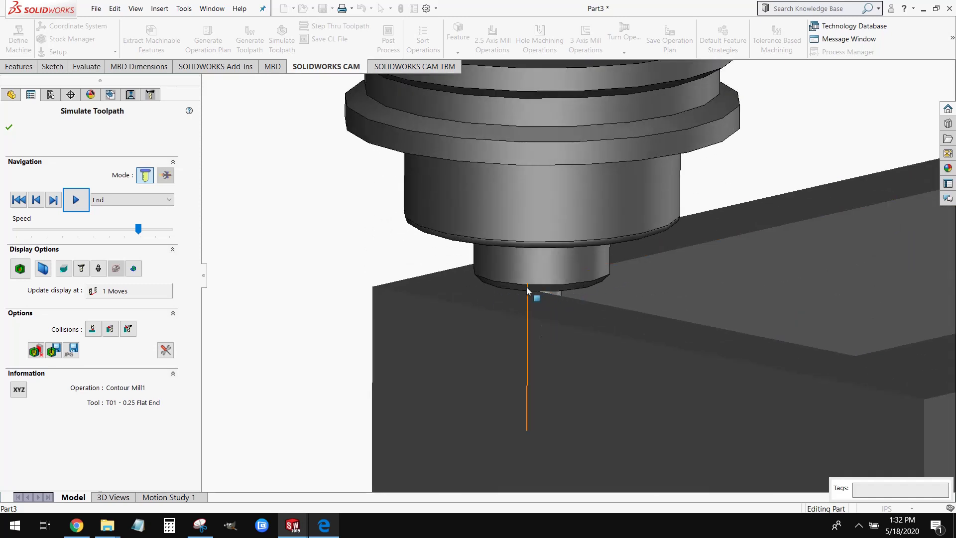
{"action": "middle_click_drag", "start_coordinate": [539, 290], "coordinate": [524, 252]}
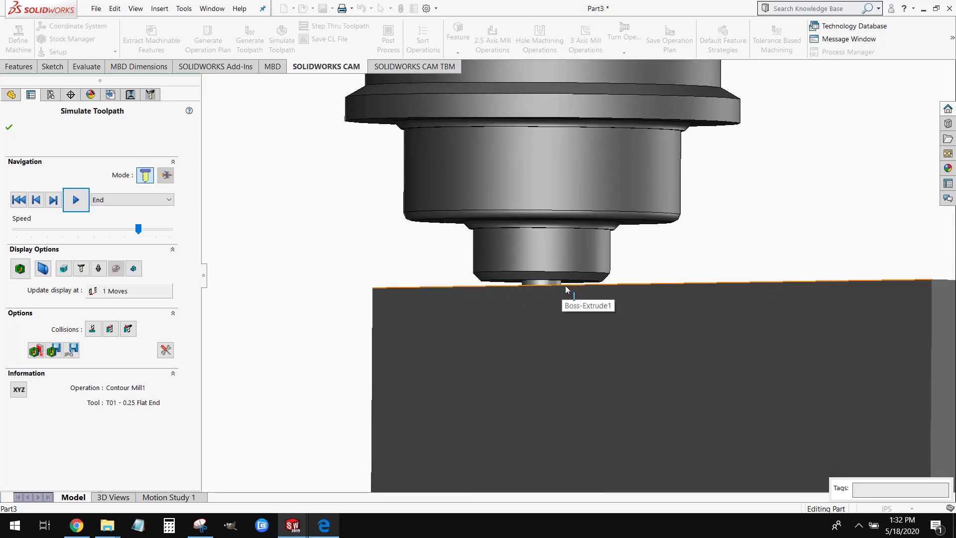
{"action": "scroll", "coordinate": [661, 318], "scroll_direction": "down", "scroll_amount": 3}
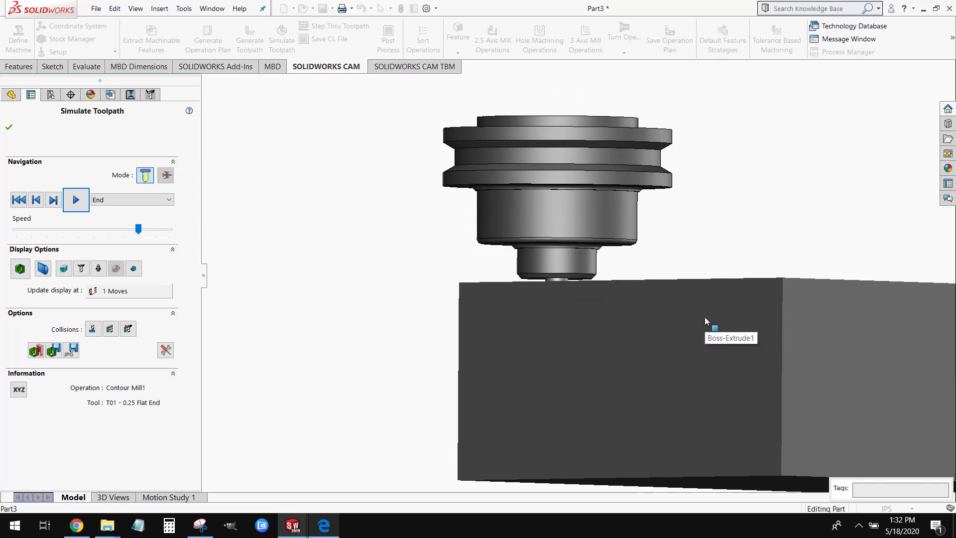
{"action": "middle_click_drag", "start_coordinate": [685, 297], "coordinate": [589, 326]}
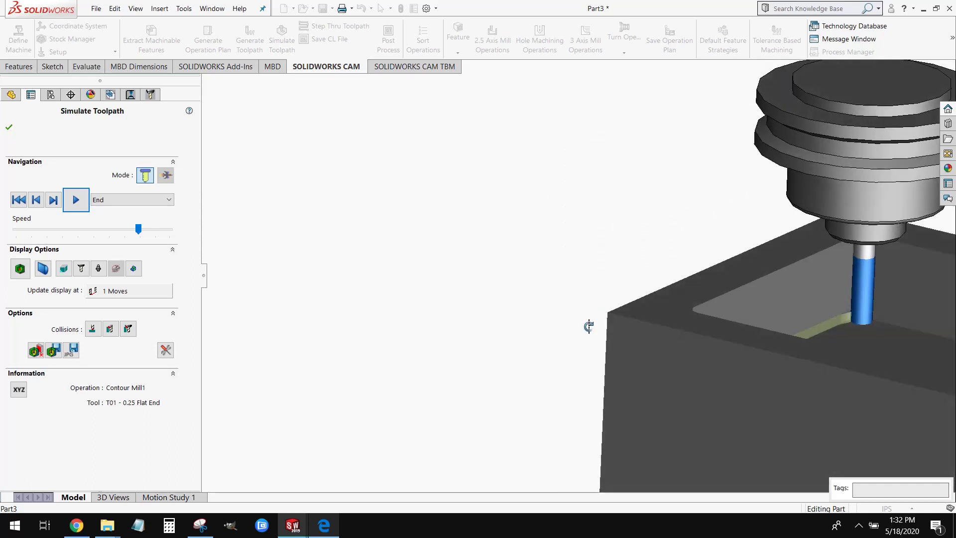
{"action": "scroll", "coordinate": [882, 269], "scroll_direction": "up", "scroll_amount": 2}
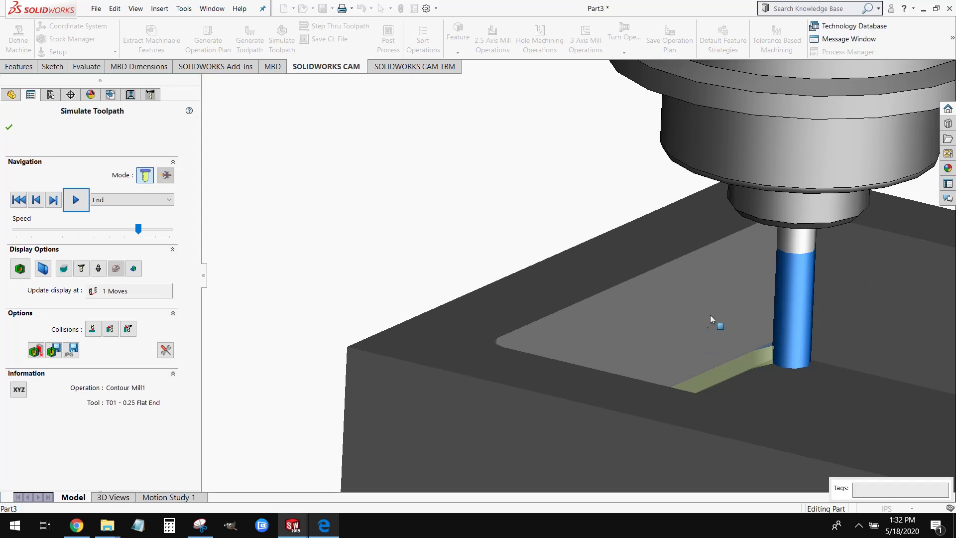
{"action": "scroll", "coordinate": [710, 315], "scroll_direction": "up", "scroll_amount": 3}
{"action": "middle_click_drag", "start_coordinate": [716, 316], "coordinate": [755, 290]}
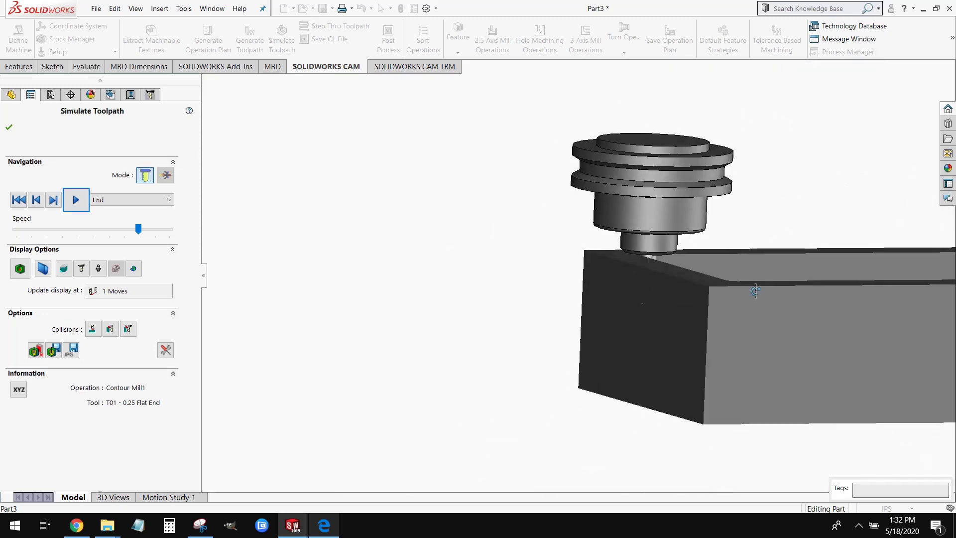
- Resume the simulation to its end, inspect the machined pocket's corner radius, and close the simulation
{"action": "left_click", "coordinate": [77, 190]}
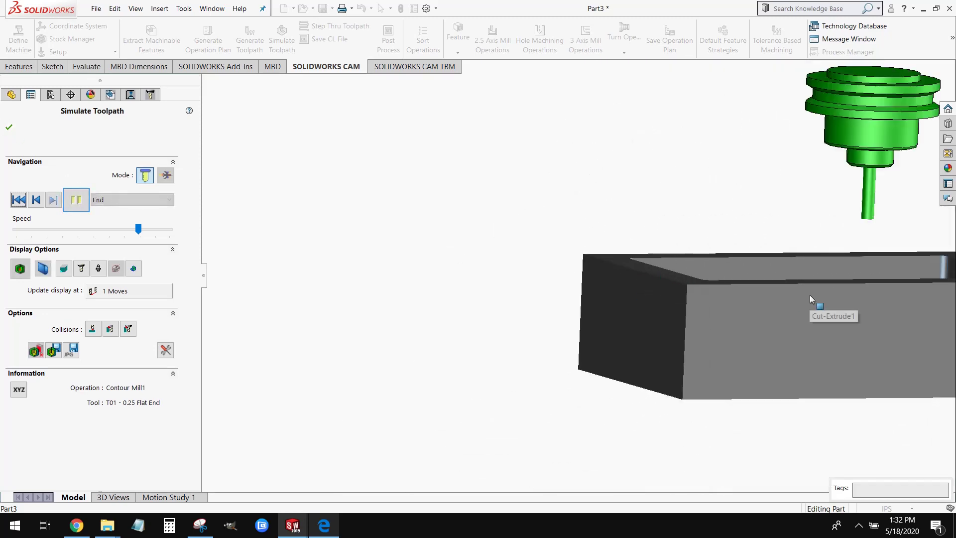
{"action": "middle_click_drag", "start_coordinate": [722, 294], "coordinate": [806, 263]}
{"action": "scroll", "coordinate": [807, 264], "scroll_direction": "down", "scroll_amount": 5}
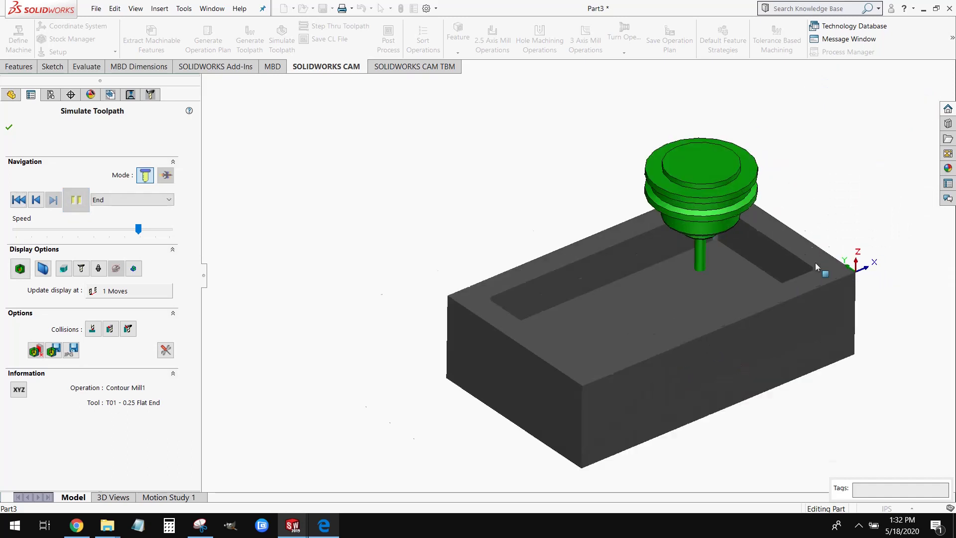
{"action": "scroll", "coordinate": [797, 267], "scroll_direction": "down", "scroll_amount": 5}
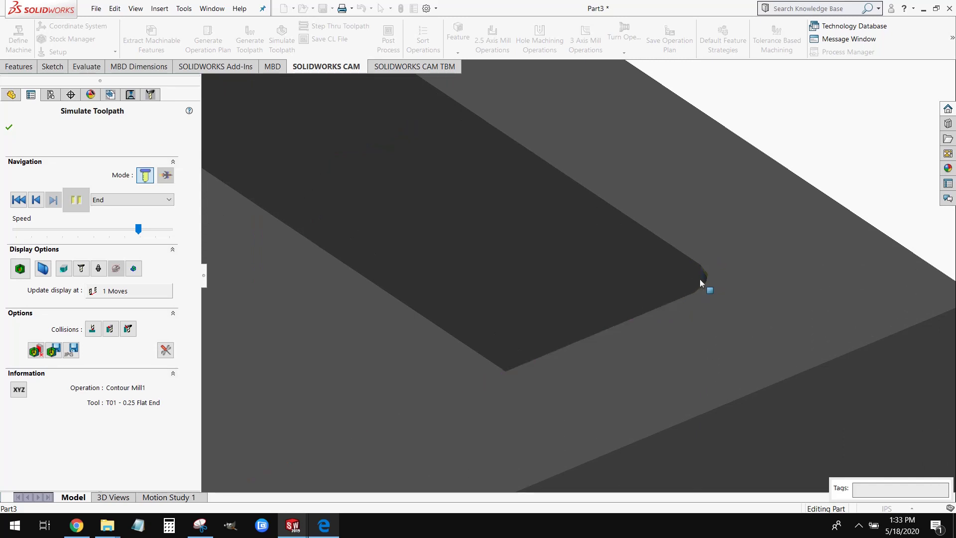
{"action": "scroll", "coordinate": [419, 264], "scroll_direction": "up", "scroll_amount": 3}
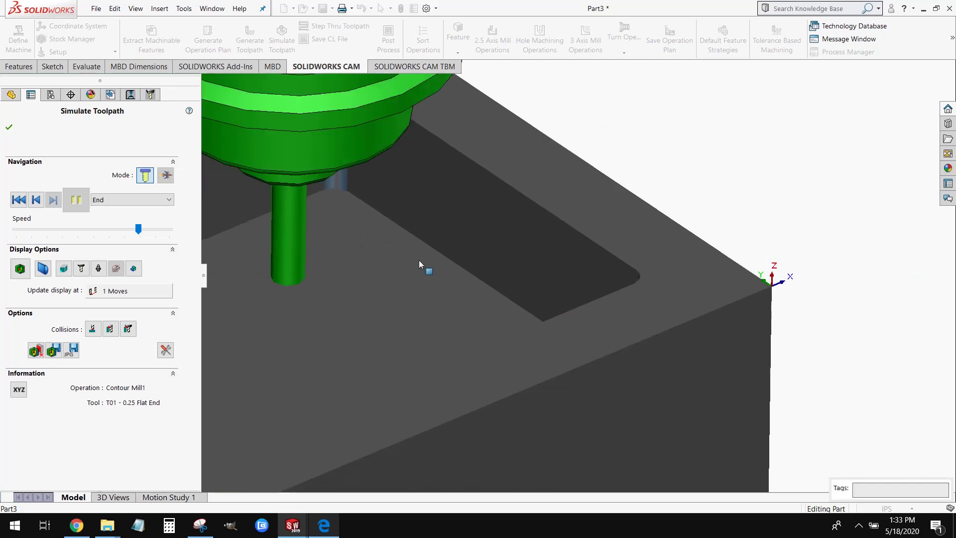
{"action": "scroll", "coordinate": [419, 259], "scroll_direction": "up", "scroll_amount": 3}
{"action": "scroll", "coordinate": [623, 289], "scroll_direction": "up", "scroll_amount": 2}
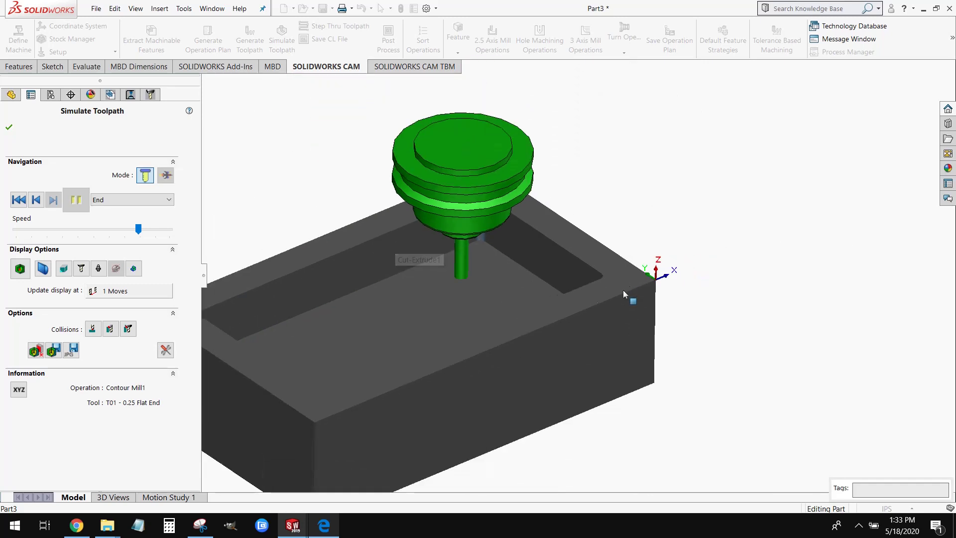
{"action": "middle_click_drag", "start_coordinate": [623, 290], "coordinate": [479, 284]}
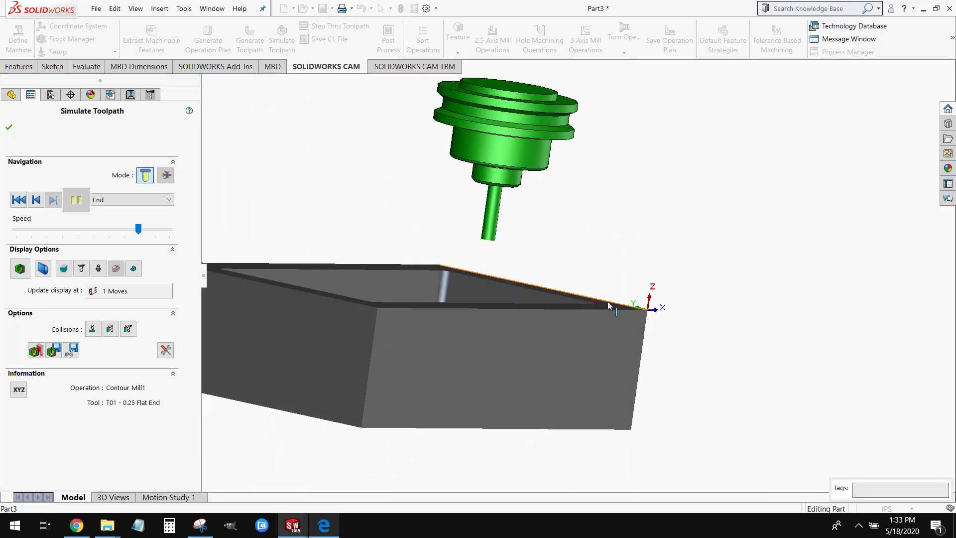
{"action": "left_click", "coordinate": [11, 129]}
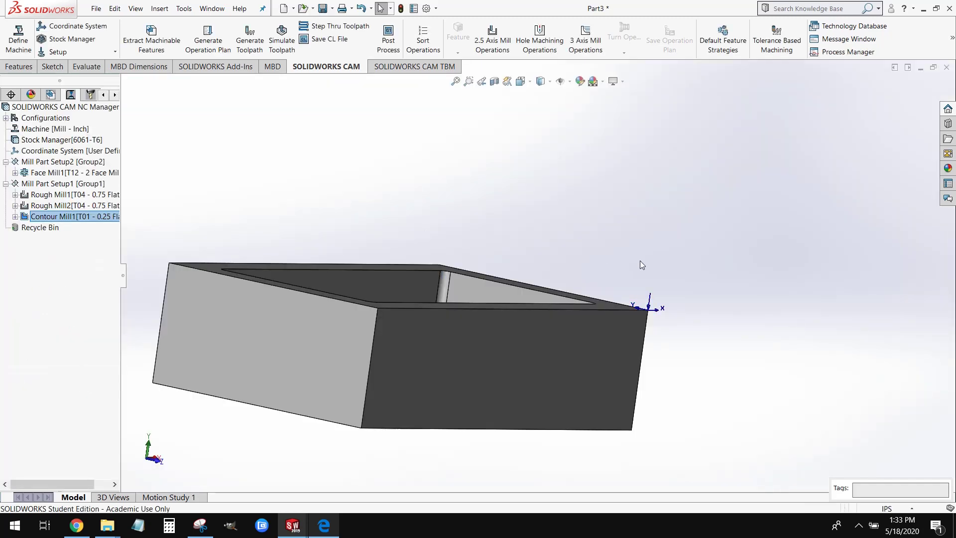
- Open the operation parameters of Face Mill1 and show its face mill tool dimensions
{"action": "mouse_move", "coordinate": [50, 195]}
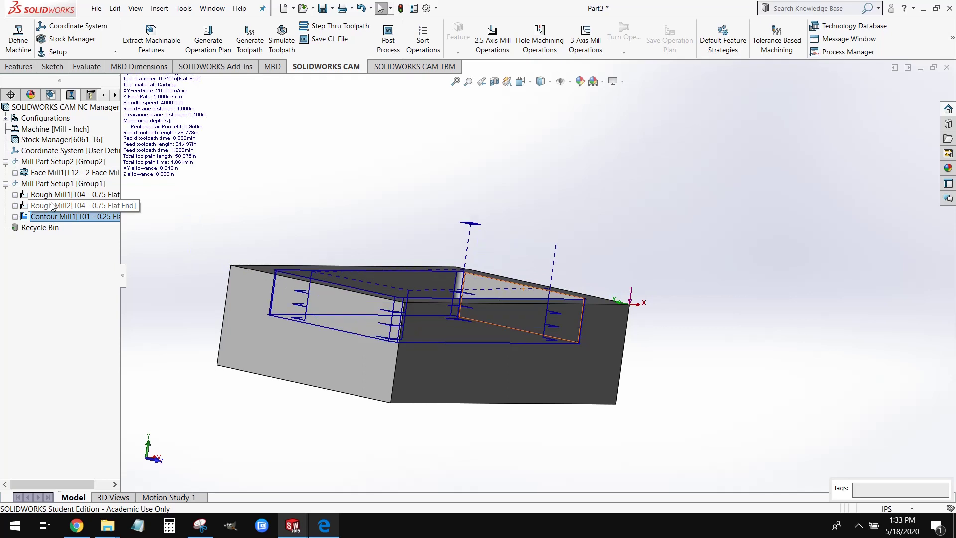
{"action": "middle_click_drag", "start_coordinate": [441, 262], "coordinate": [358, 273]}
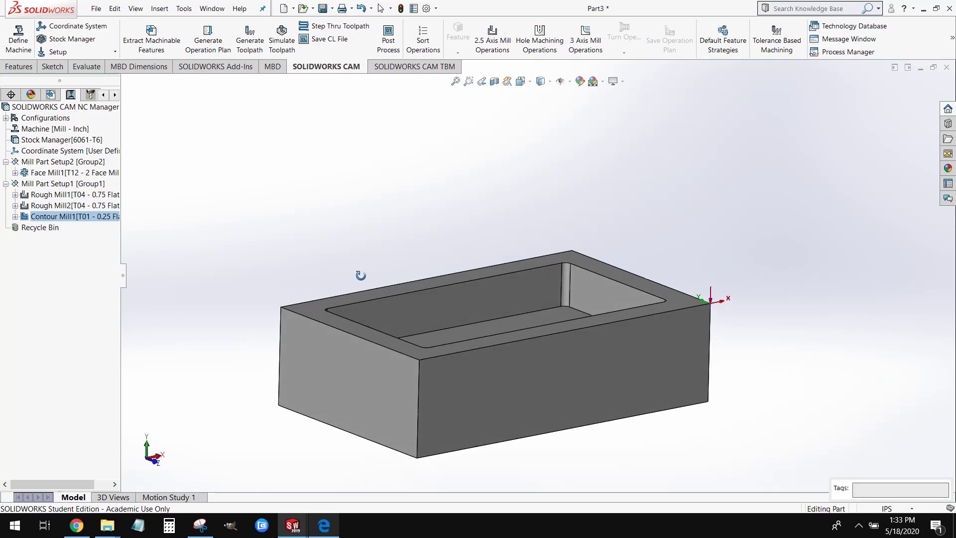
{"action": "left_click", "coordinate": [63, 174]}
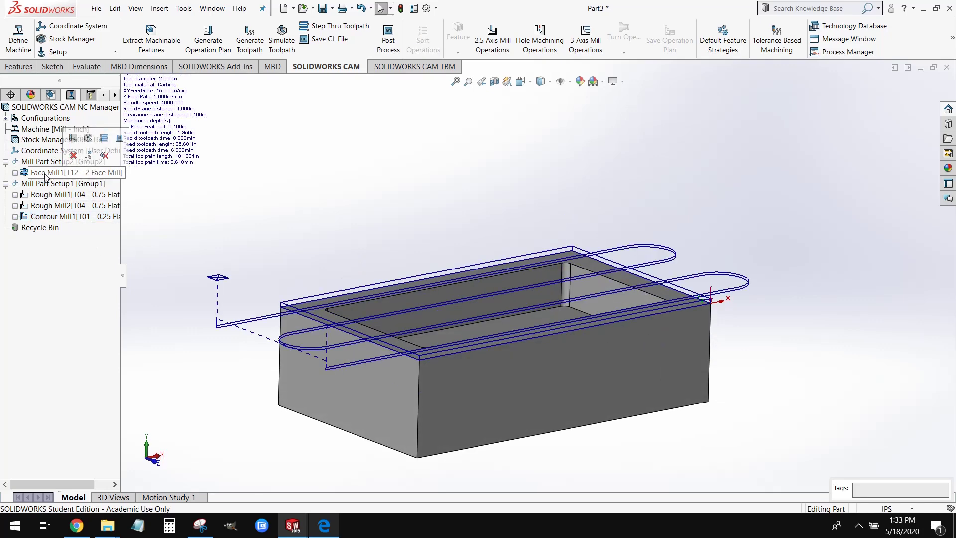
{"action": "right_click", "coordinate": [46, 174]}
{"action": "left_click", "coordinate": [73, 182]}
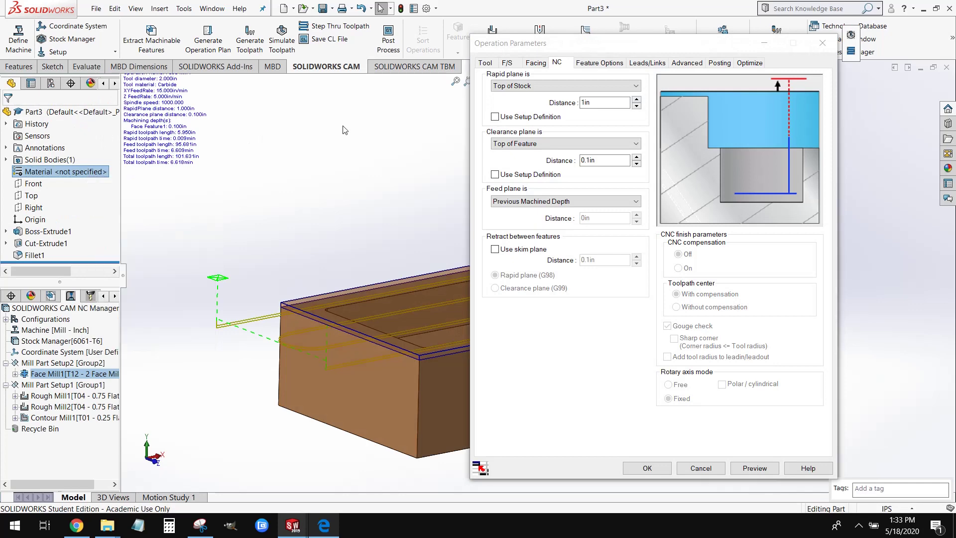
{"action": "left_click", "coordinate": [484, 62]}
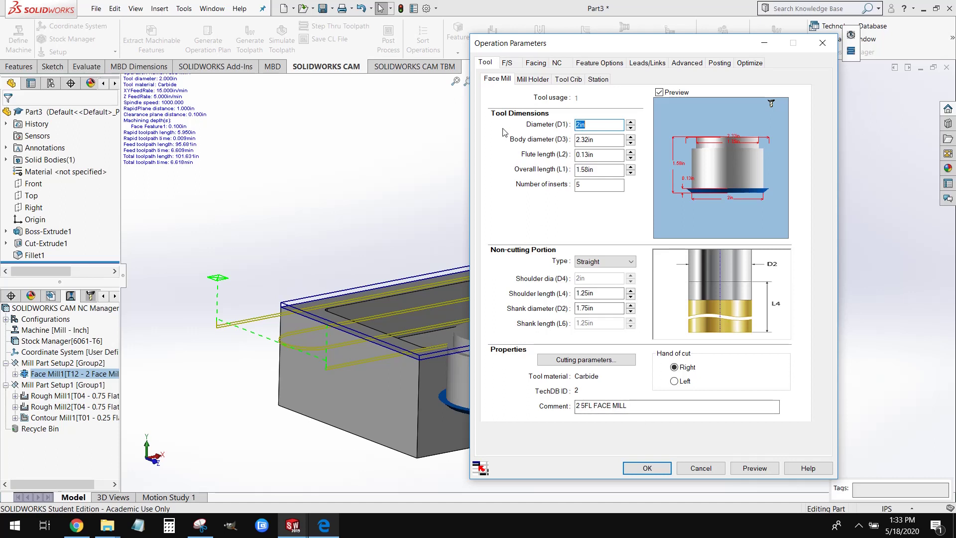
- Set Face Mill1's feeds and speeds to be defined by Operation instead of the library
{"action": "left_click", "coordinate": [513, 66]}
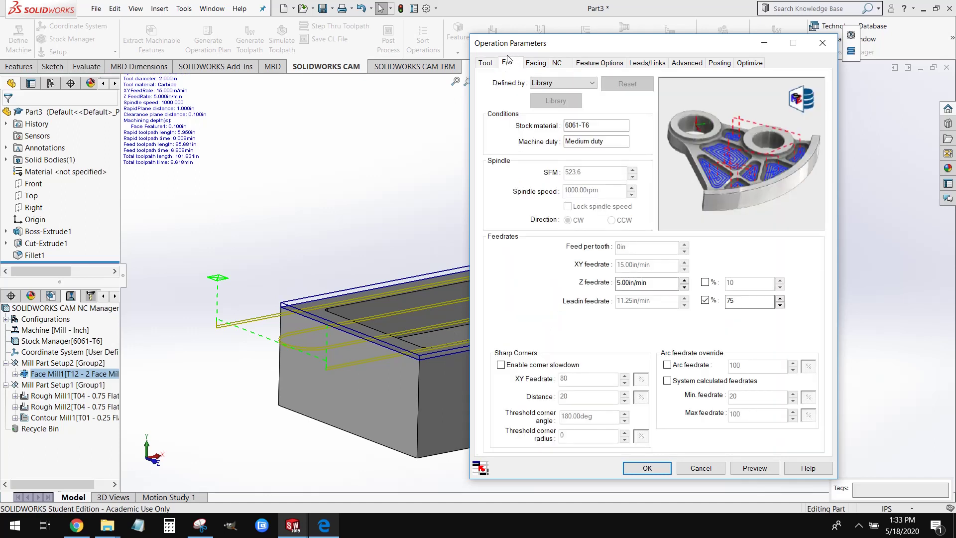
{"action": "left_click", "coordinate": [569, 86]}
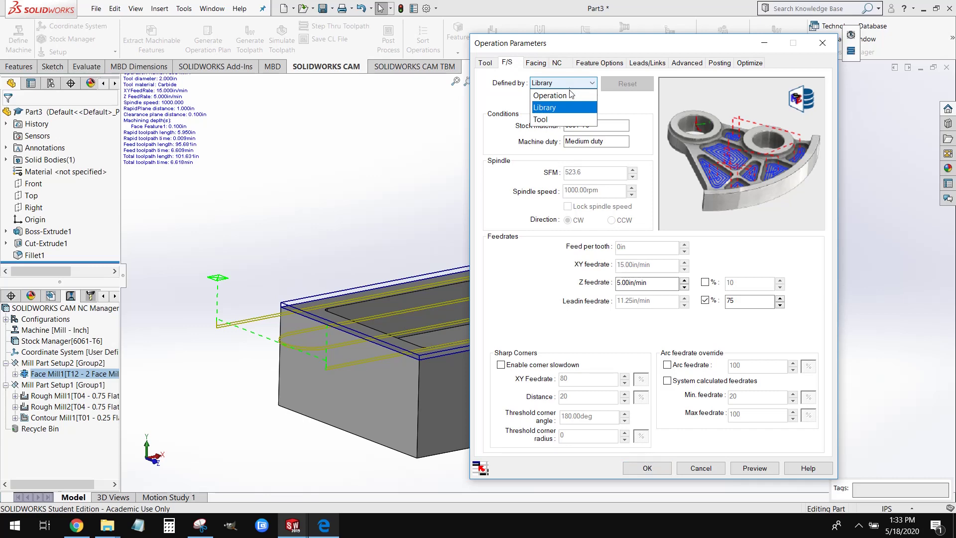
{"action": "left_click", "coordinate": [569, 95]}
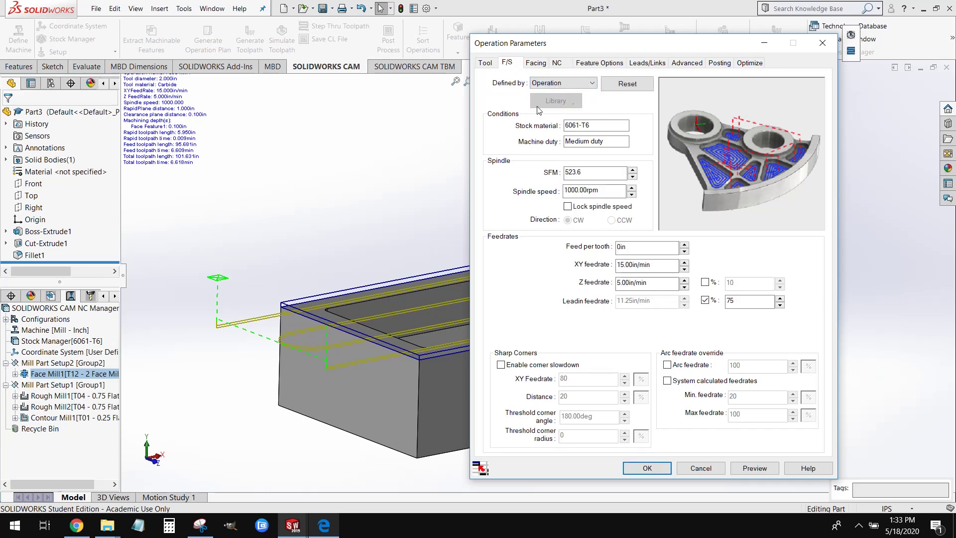
- Switch to SPEED CALC.pdf in Edge and examine the spindle speed and feed rate formulas and the carbide starting conditions
{"action": "left_click", "coordinate": [324, 533]}
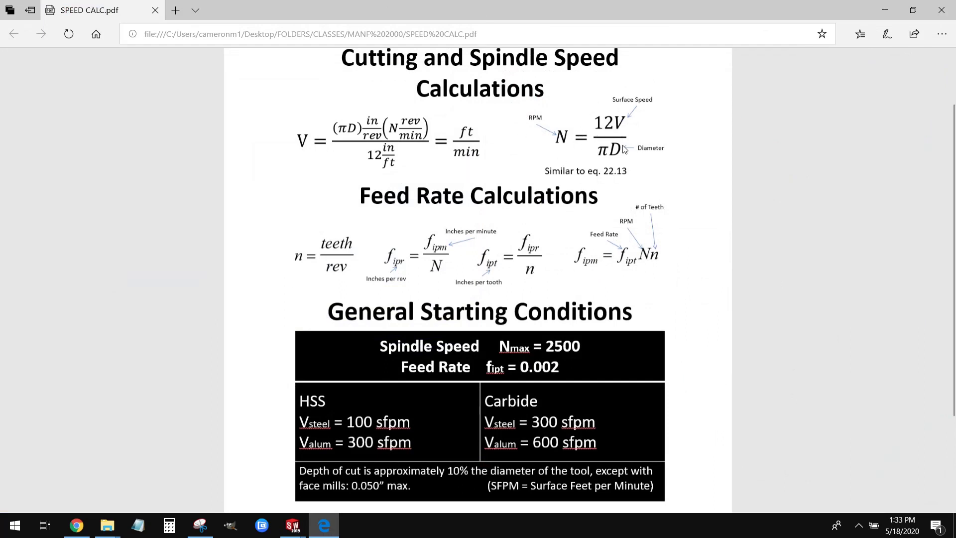
{"action": "scroll", "coordinate": [623, 174], "scroll_direction": "down", "scroll_amount": 3}
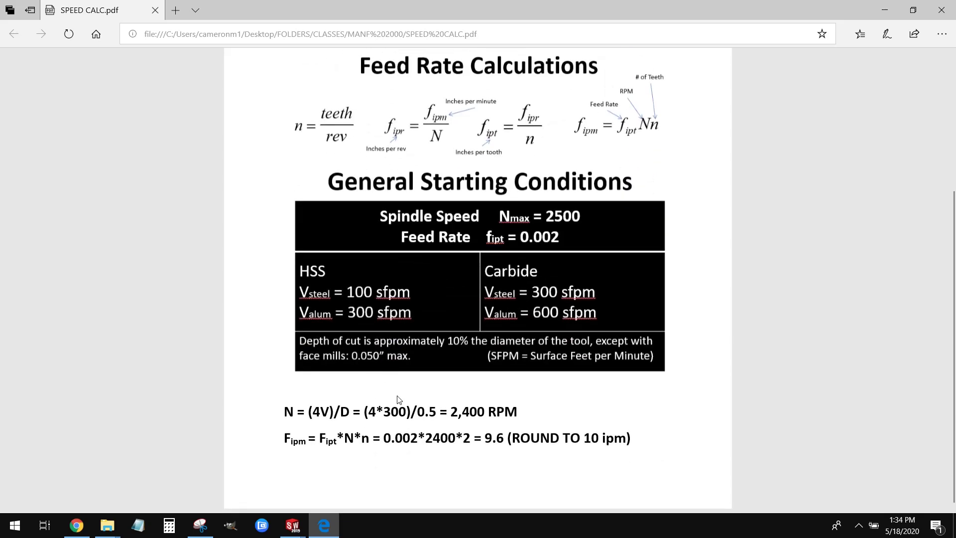
{"action": "scroll", "coordinate": [663, 180], "scroll_direction": "up", "scroll_amount": 5}
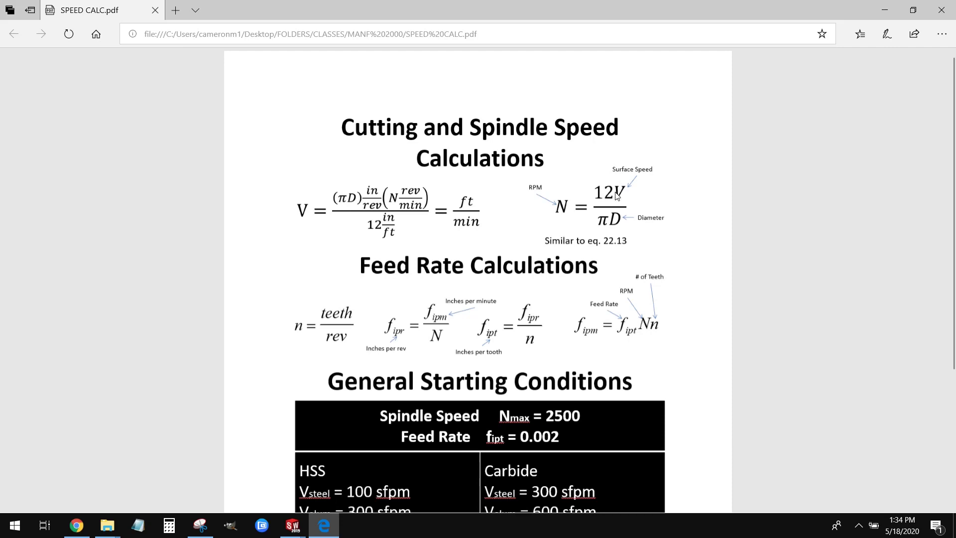
{"action": "scroll", "coordinate": [622, 197], "scroll_direction": "down", "scroll_amount": 3}
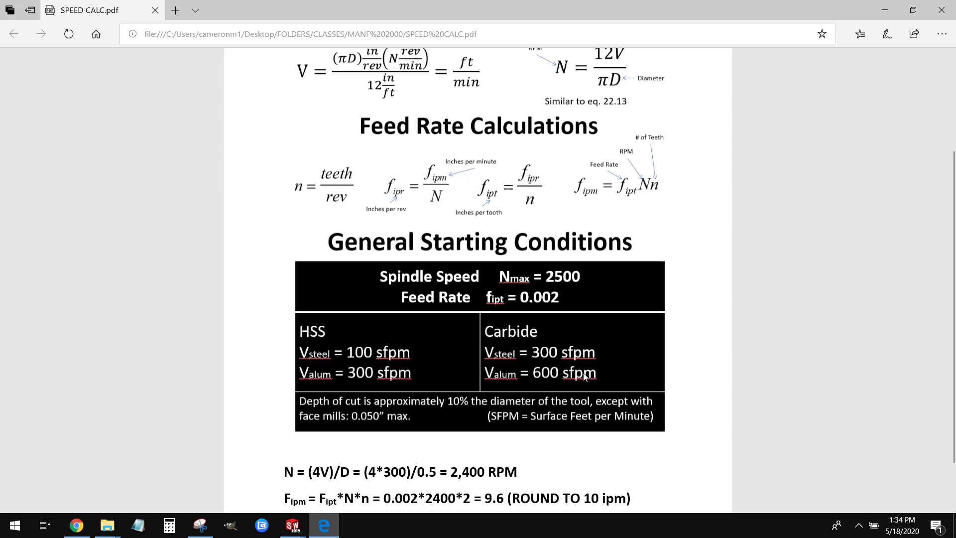
- Review the spindle speed formula, switch back to Part3 in SOLIDWORKS, and set Face Mill1's spindle speed to 1200 rpm
{"action": "scroll", "coordinate": [605, 194], "scroll_direction": "up", "scroll_amount": 3}
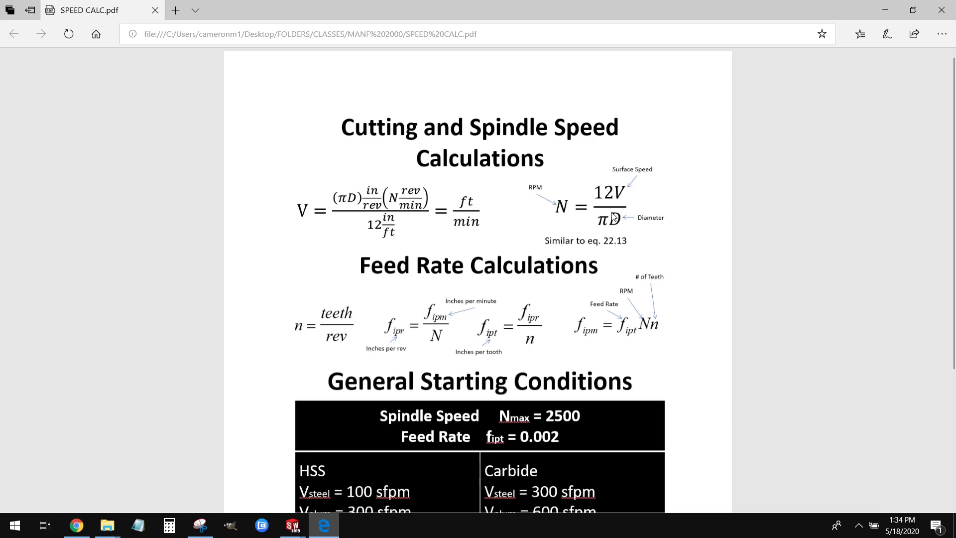
{"action": "mouse_move", "coordinate": [294, 523]}
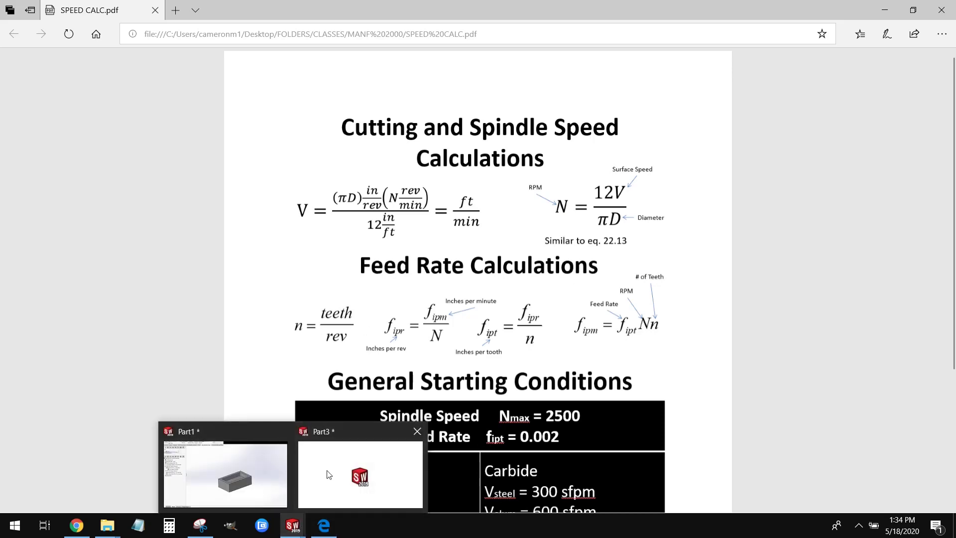
{"action": "left_click", "coordinate": [255, 495]}
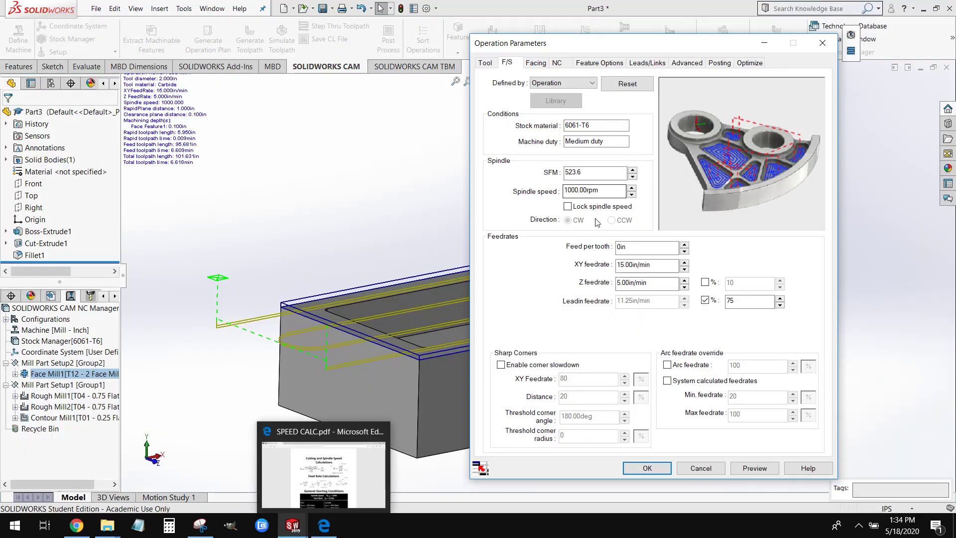
{"action": "left_click_drag", "start_coordinate": [600, 195], "coordinate": [537, 198]}
{"action": "type", "text": "1"}
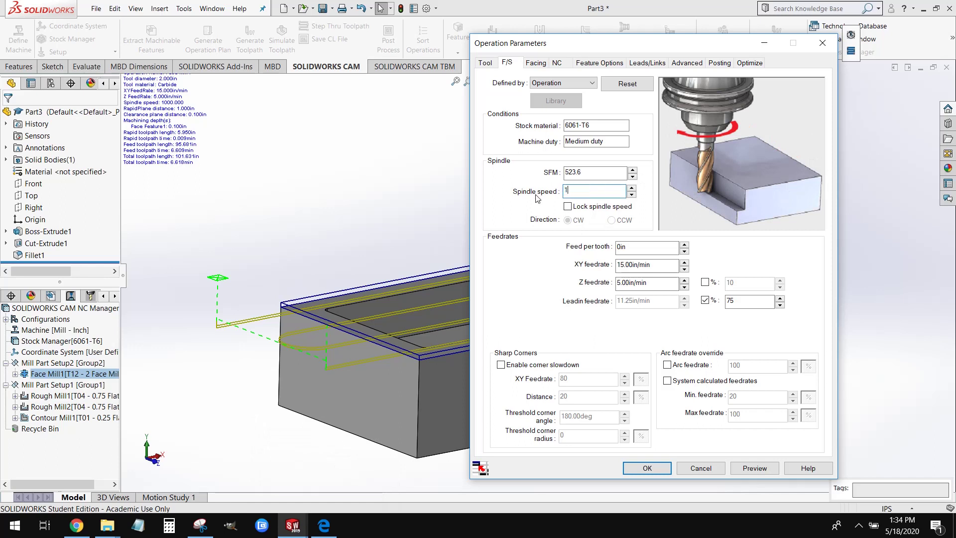
{"action": "type", "text": "200"}
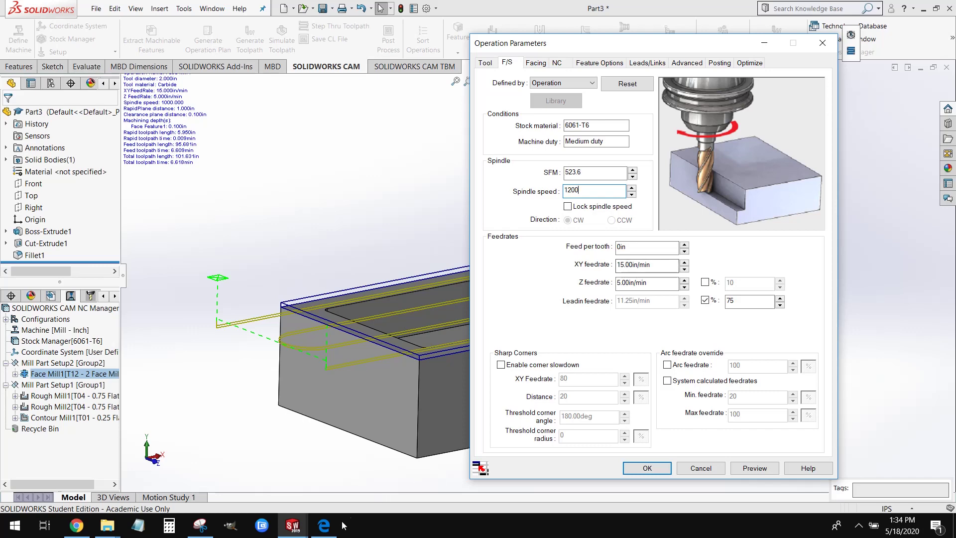
- Consult the feed rate formula in SPEED CALC.pdf, return to SOLIDWORKS, set Face Mill1's XY feedrate to 12 in/min and enable corner slowdown
{"action": "mouse_move", "coordinate": [323, 525]}
{"action": "left_click", "coordinate": [340, 481]}
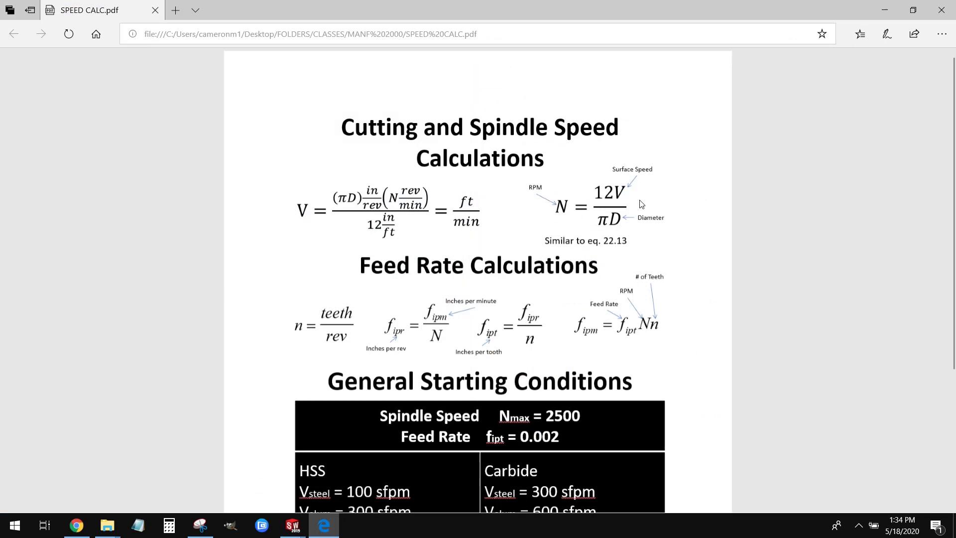
{"action": "scroll", "coordinate": [640, 200], "scroll_direction": "down", "scroll_amount": 1}
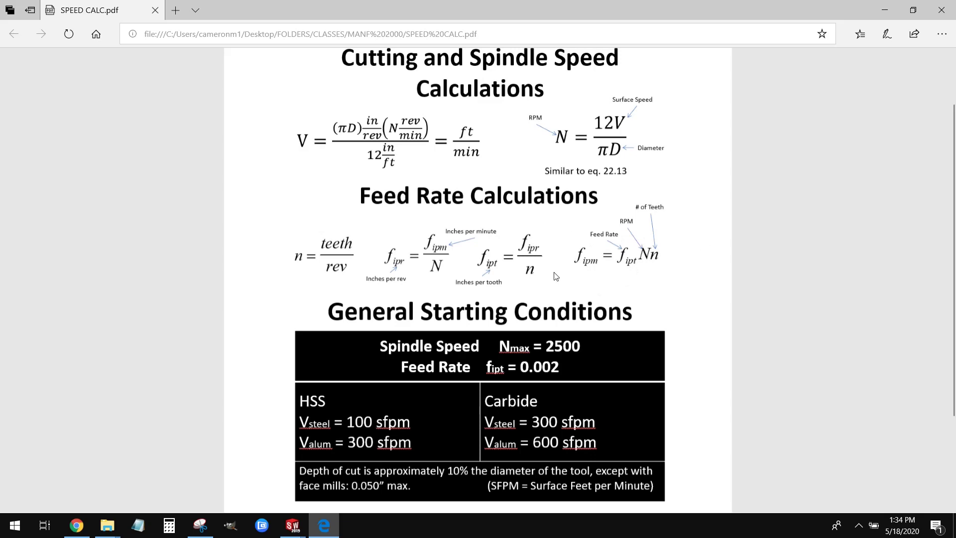
{"action": "left_click", "coordinate": [885, 10]}
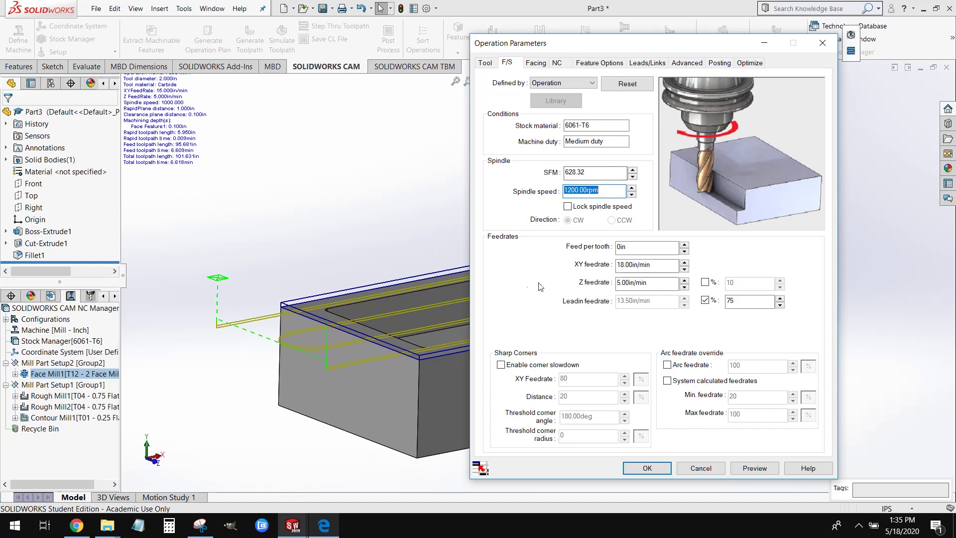
{"action": "left_click", "coordinate": [647, 265]}
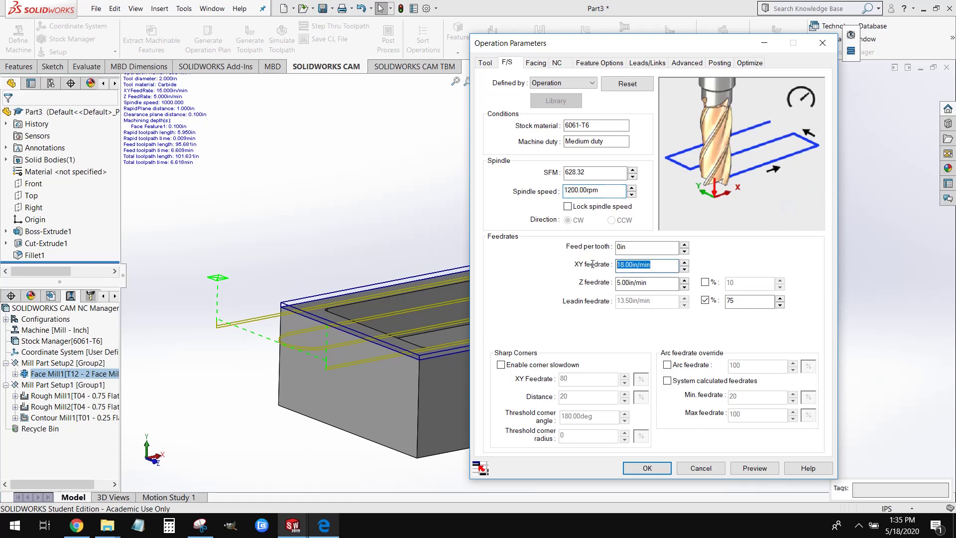
{"action": "type", "text": "12"}
{"action": "left_click", "coordinate": [620, 368]}
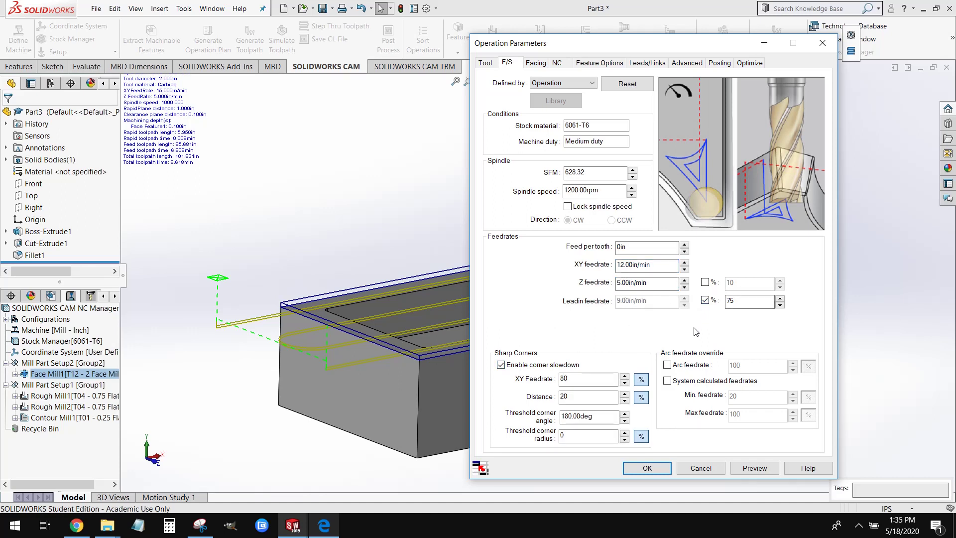
- Reference Face Mill1's clearance plane to Top of Stock, accept the operation parameters, and inspect the facing toolpath around the block
{"action": "left_click", "coordinate": [536, 62]}
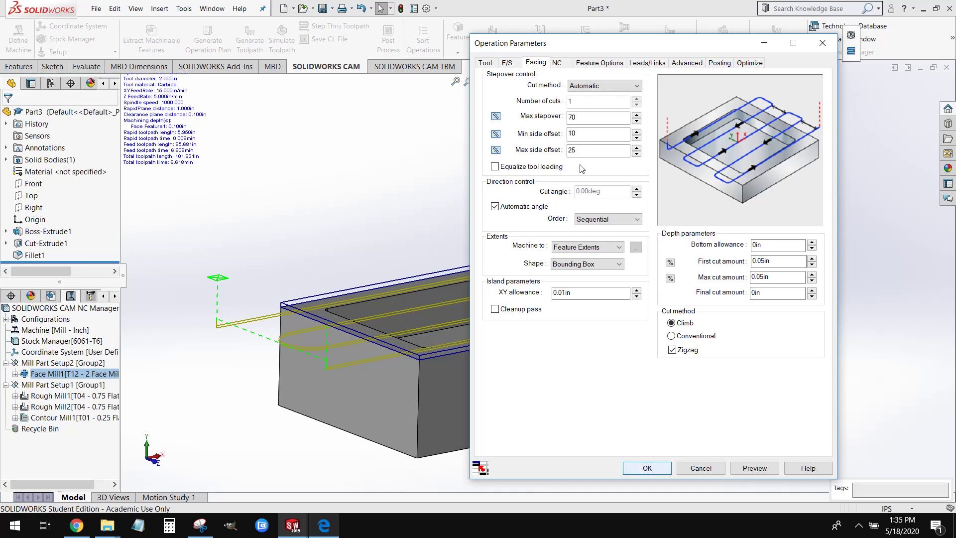
{"action": "left_click", "coordinate": [561, 65]}
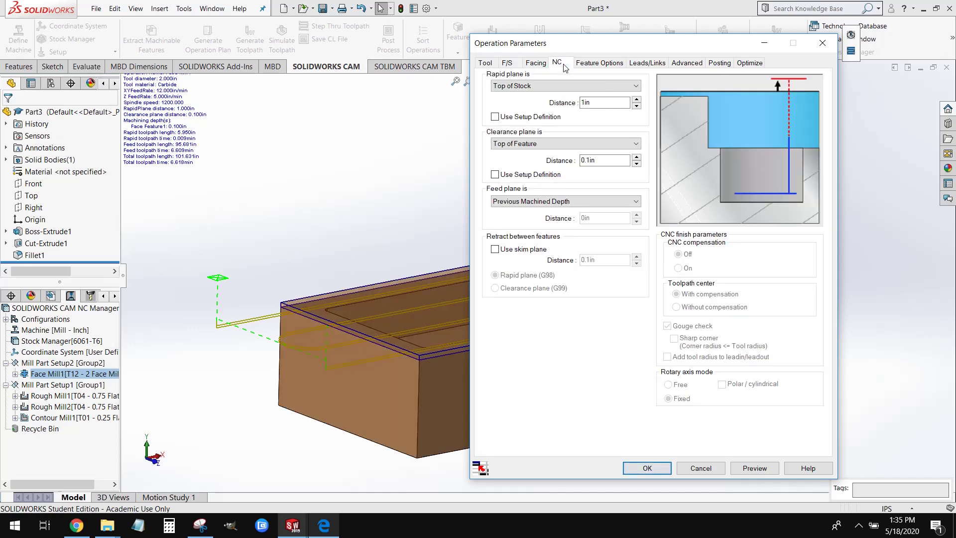
{"action": "left_click", "coordinate": [546, 146]}
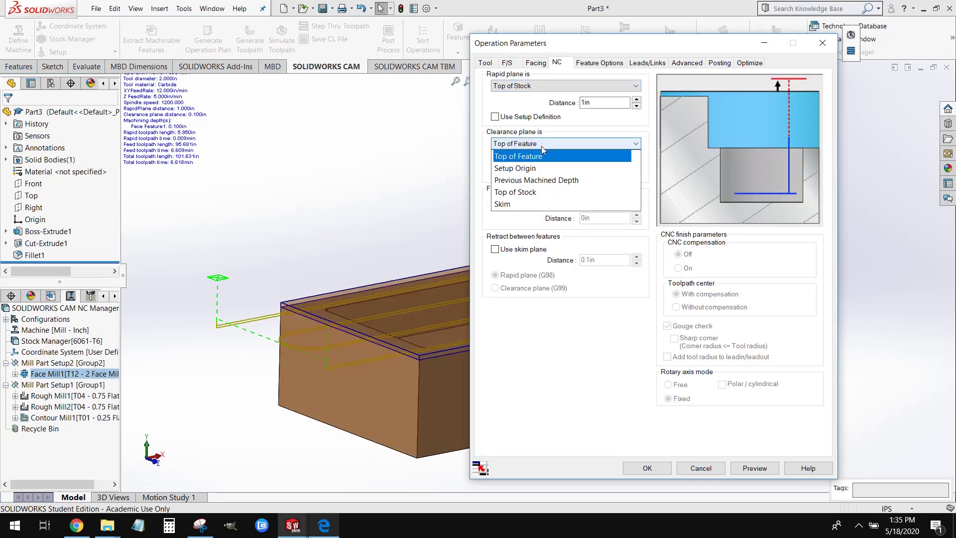
{"action": "left_click", "coordinate": [537, 191]}
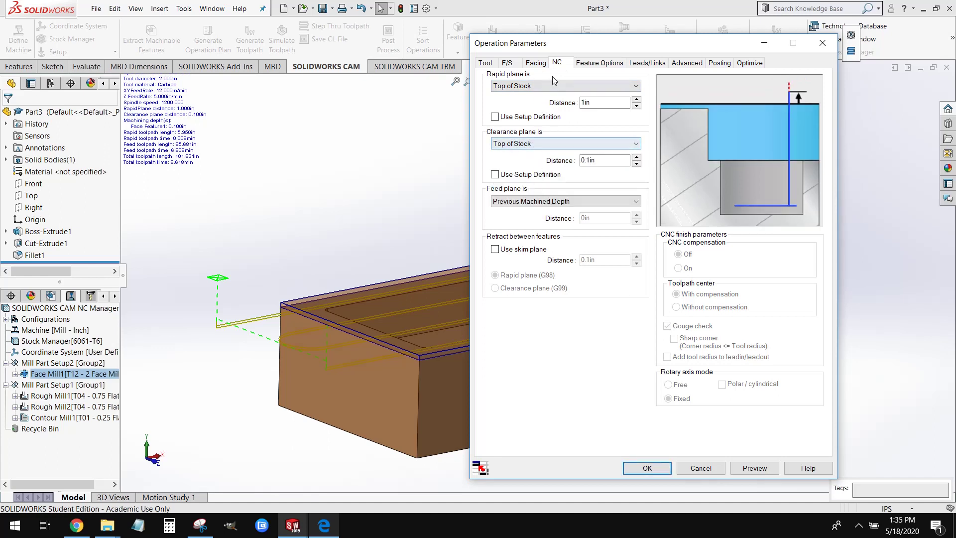
{"action": "left_click", "coordinate": [653, 472]}
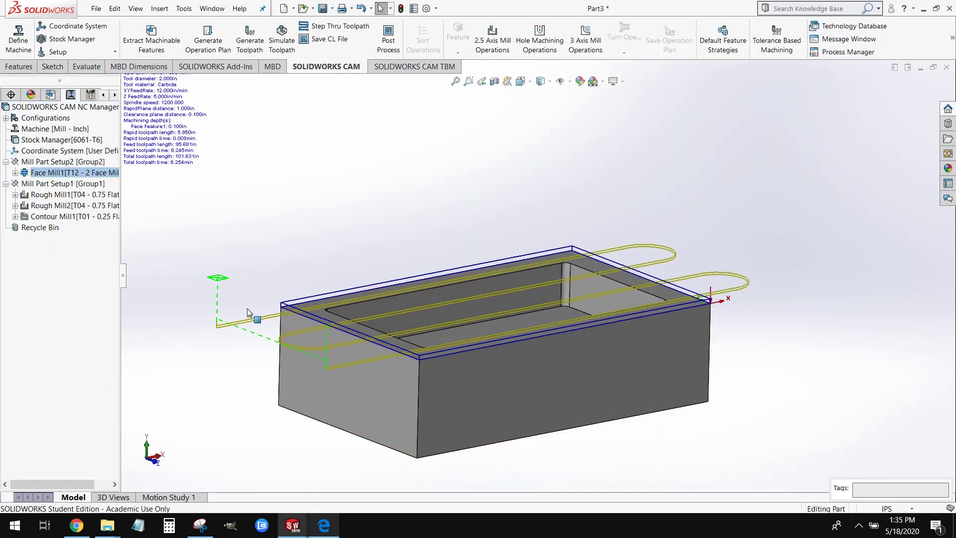
{"action": "middle_click_drag", "start_coordinate": [247, 308], "coordinate": [256, 271]}
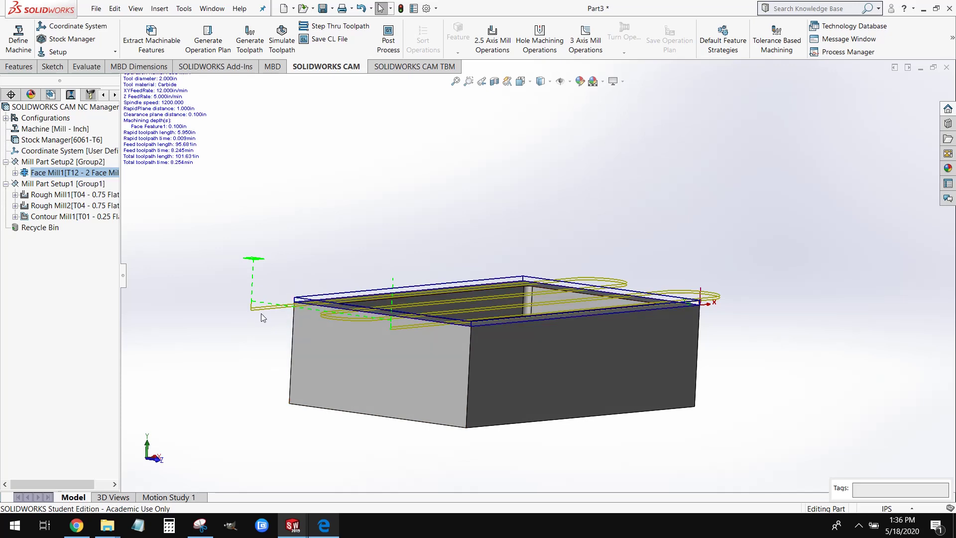
{"action": "scroll", "coordinate": [246, 312], "scroll_direction": "down", "scroll_amount": 5}
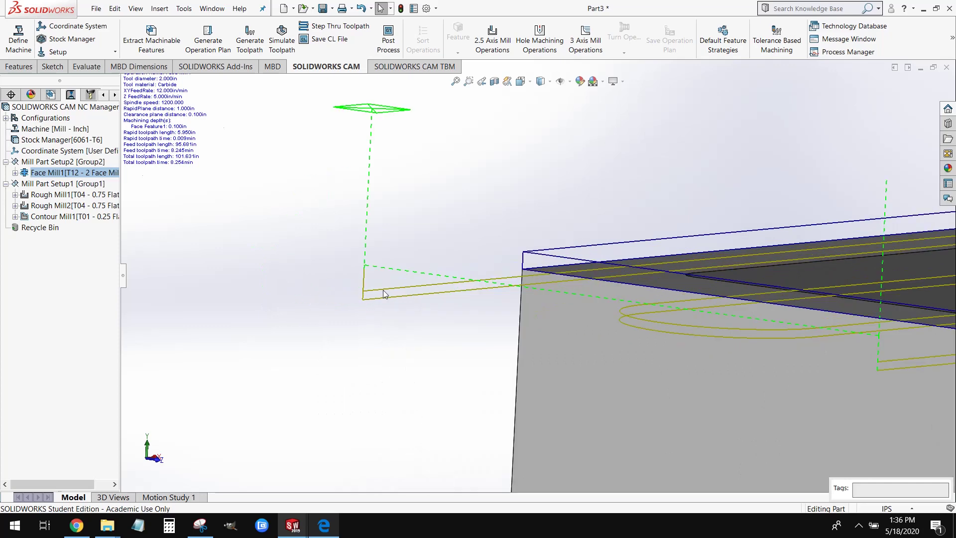
{"action": "middle_click_drag", "start_coordinate": [384, 290], "coordinate": [530, 378]}
{"action": "scroll", "coordinate": [530, 378], "scroll_direction": "up", "scroll_amount": 5}
{"action": "scroll", "coordinate": [814, 236], "scroll_direction": "down", "scroll_amount": 2}
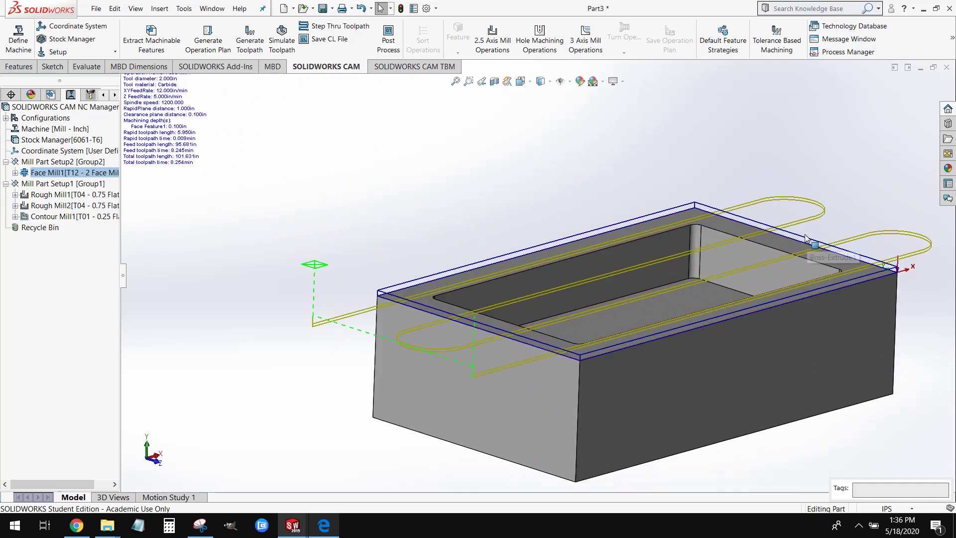
- Delete the Rough Mill2 operation from Mill Part Setup1 and collapse the Recycle Bin
{"action": "left_click", "coordinate": [49, 185]}
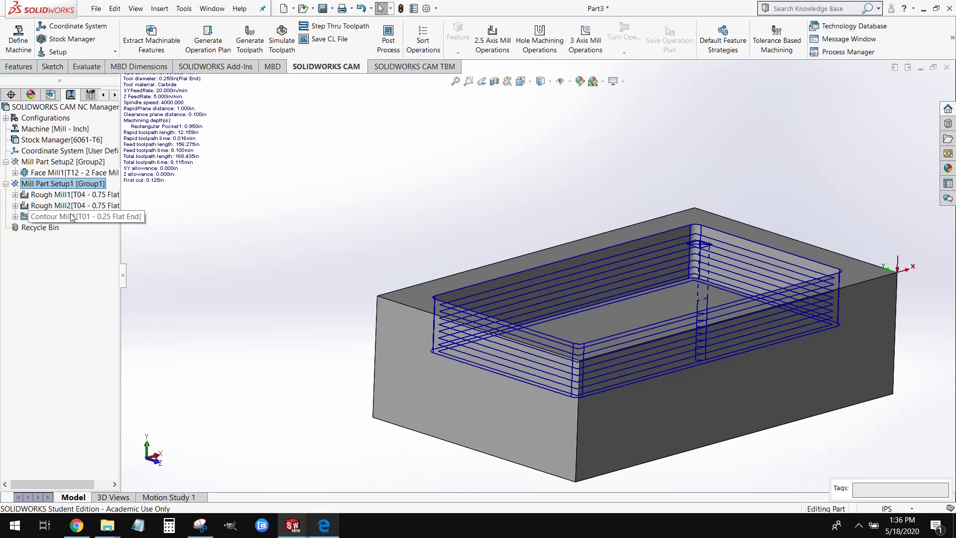
{"action": "left_click", "coordinate": [52, 206]}
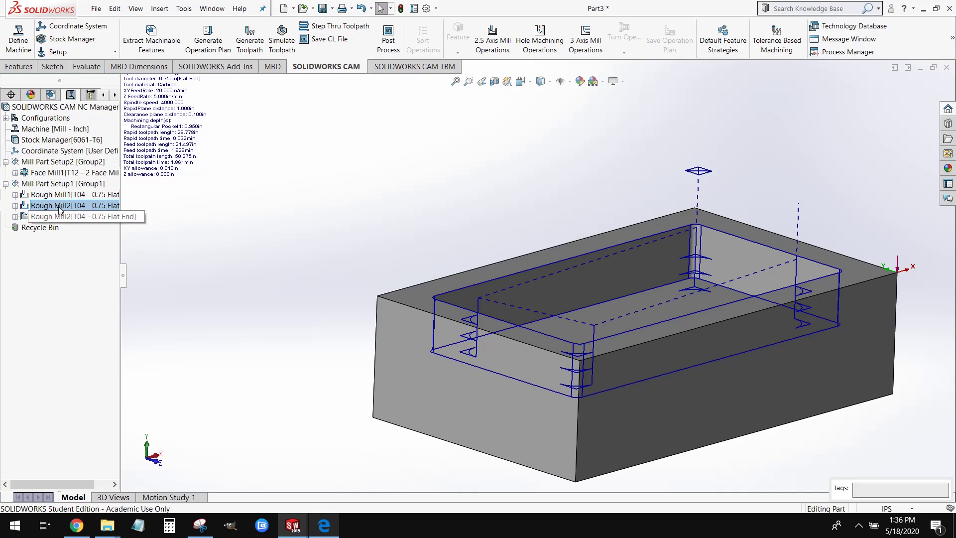
{"action": "right_click", "coordinate": [60, 210]}
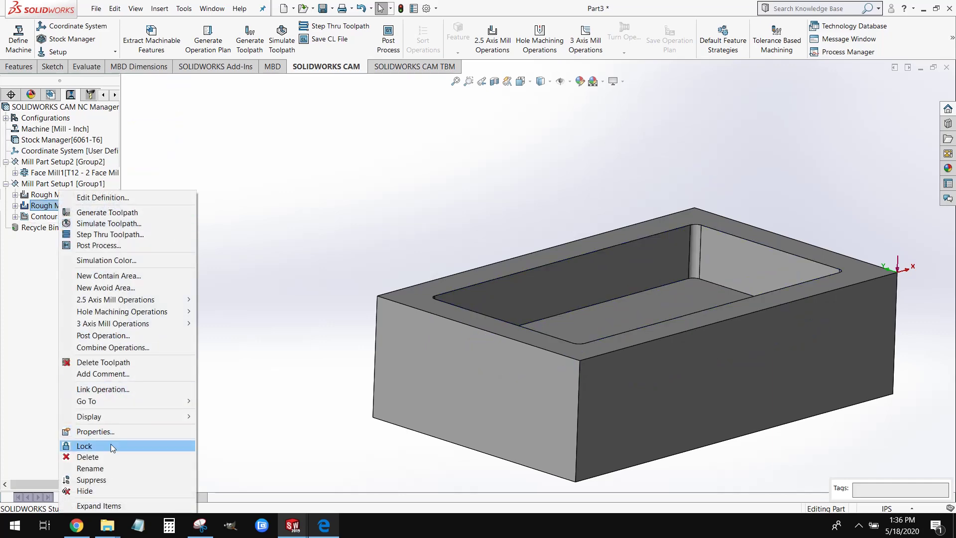
{"action": "left_click", "coordinate": [87, 457]}
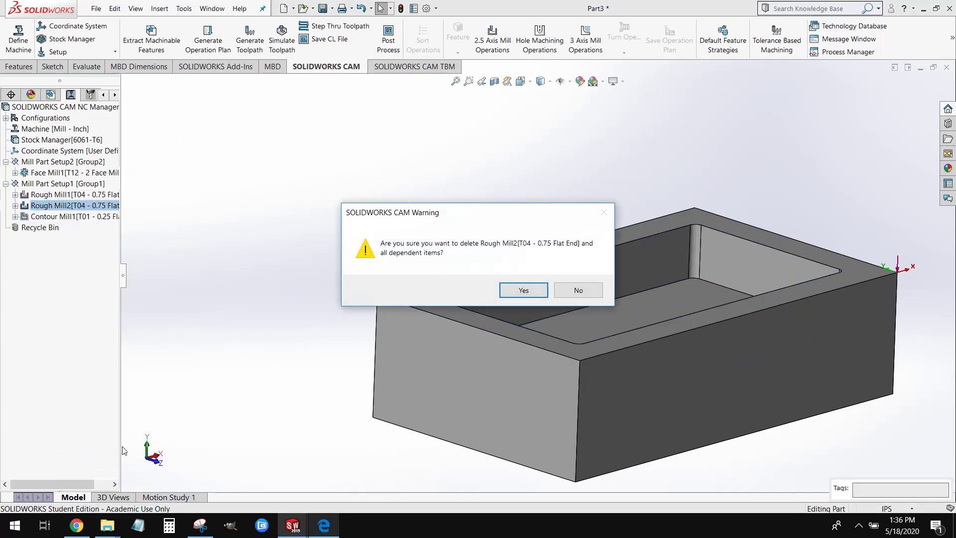
{"action": "left_click", "coordinate": [519, 292]}
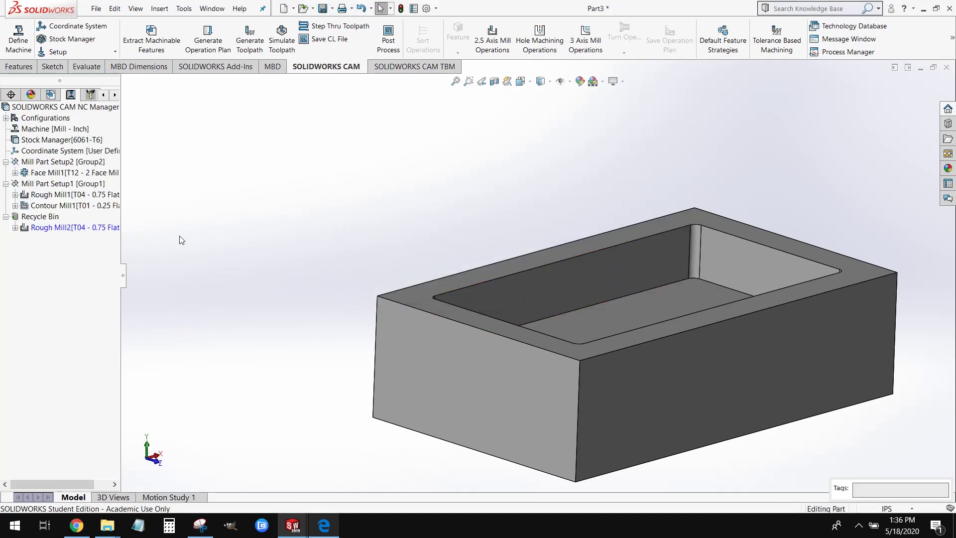
{"action": "left_click", "coordinate": [75, 196]}
{"action": "left_click", "coordinate": [72, 206]}
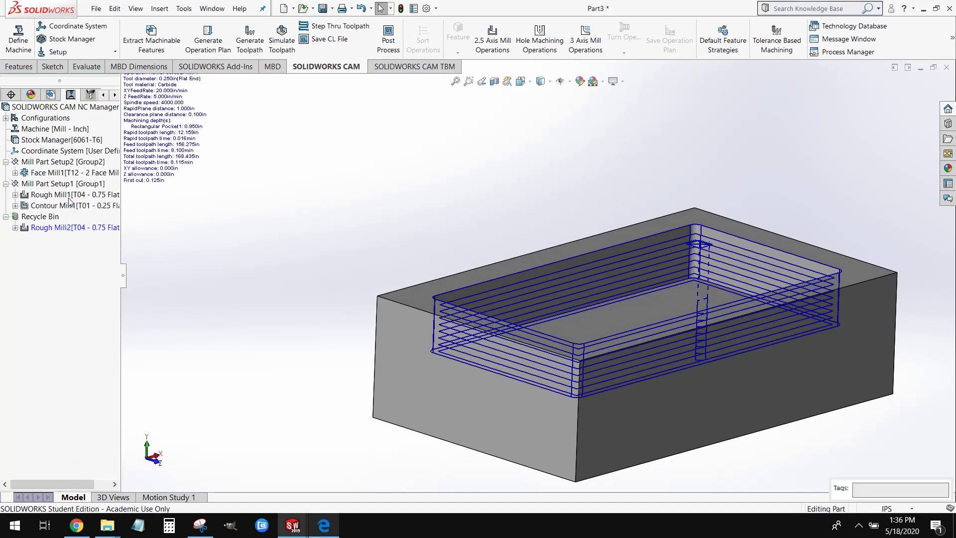
{"action": "left_click", "coordinate": [5, 217]}
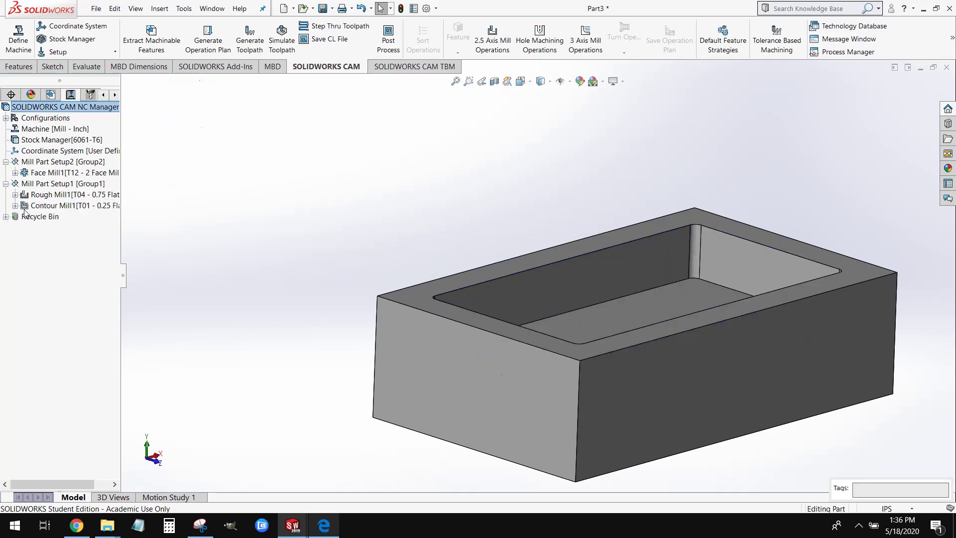
- Edit Rough Mill1's definition and replace its tool with the 1/2 EM CRB 2FL 1 LOC flat end mill from the tool crib
{"action": "mouse_move", "coordinate": [57, 199]}
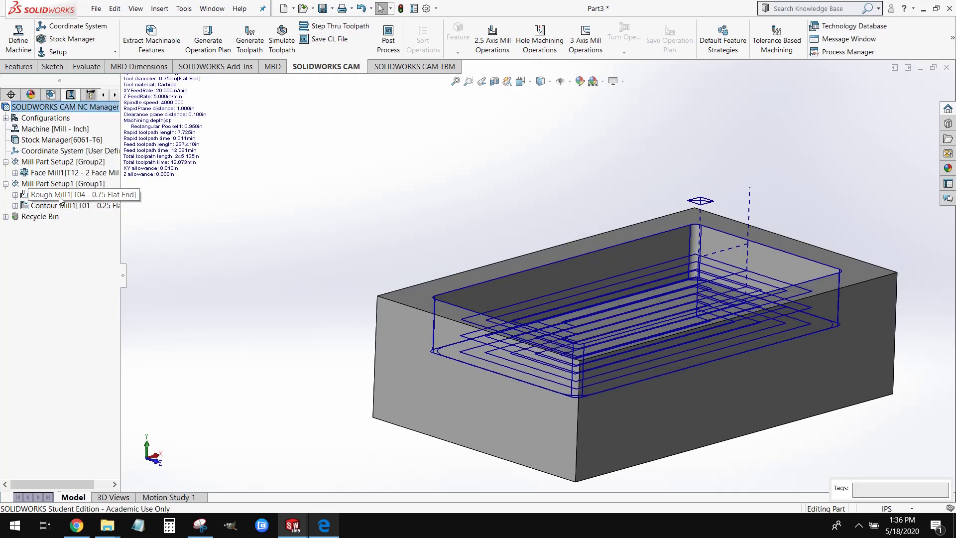
{"action": "right_click", "coordinate": [90, 193]}
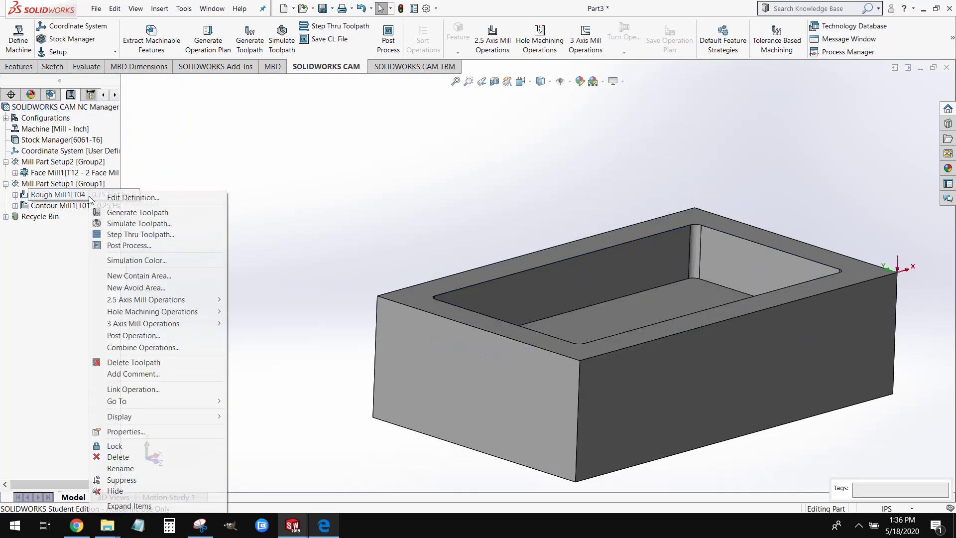
{"action": "left_click", "coordinate": [120, 200]}
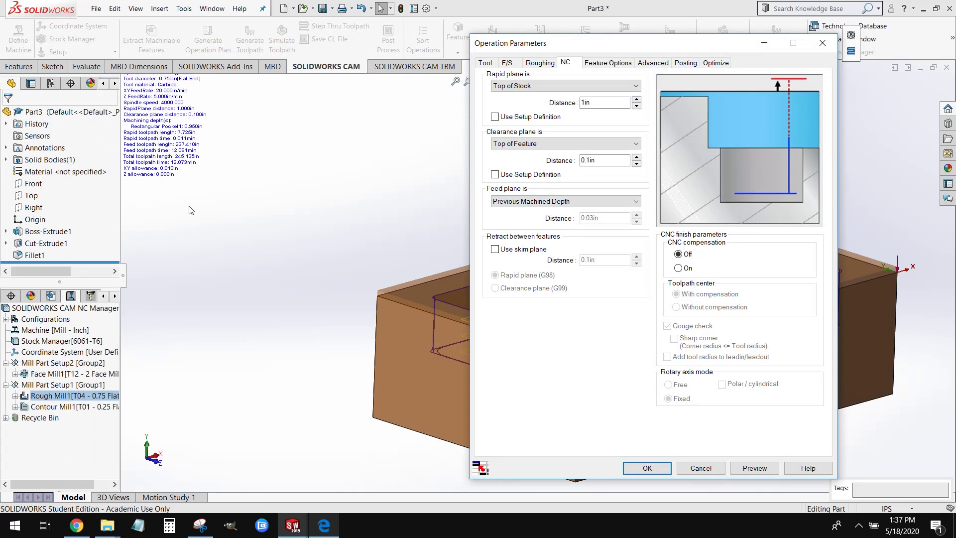
{"action": "left_click", "coordinate": [485, 62]}
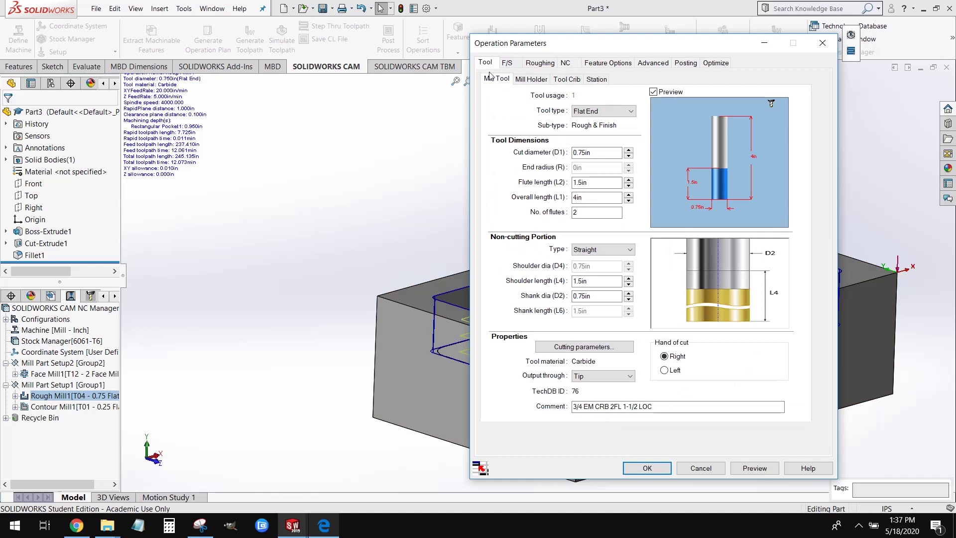
{"action": "left_click", "coordinate": [566, 79]}
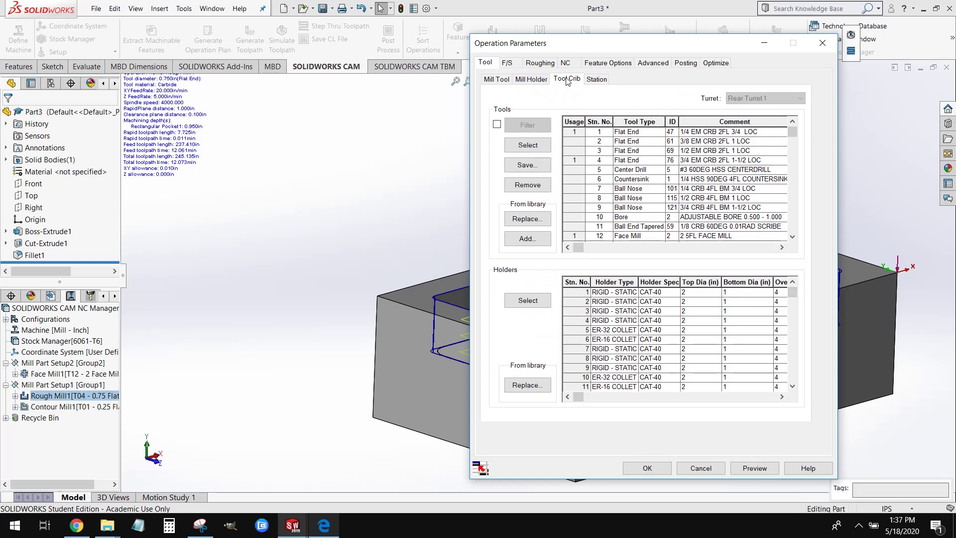
{"action": "left_click", "coordinate": [689, 151]}
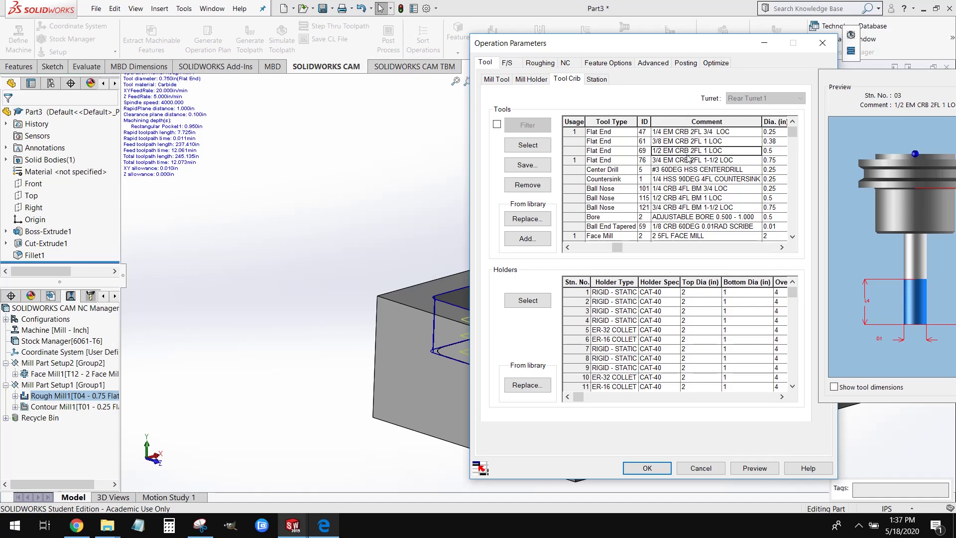
{"action": "left_click", "coordinate": [522, 146]}
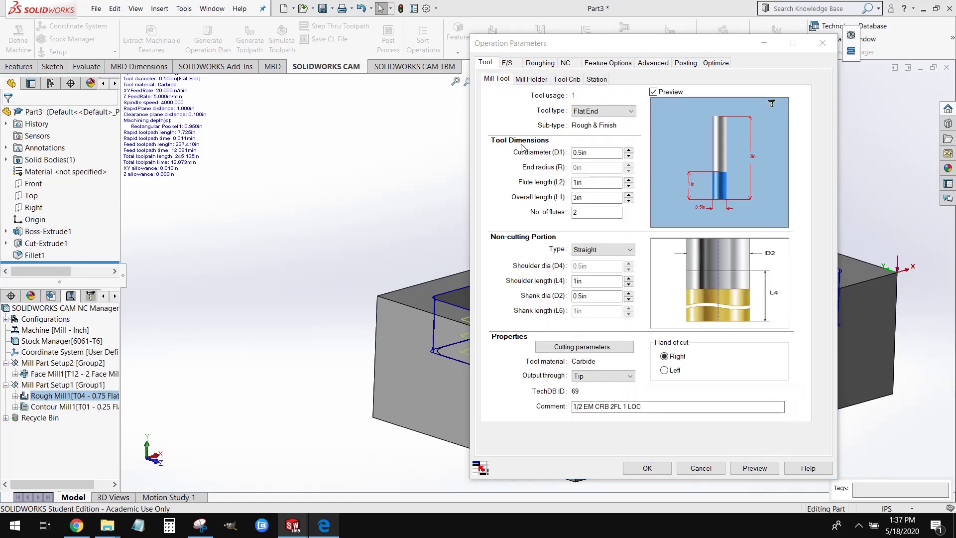
{"action": "left_click", "coordinate": [619, 293]}
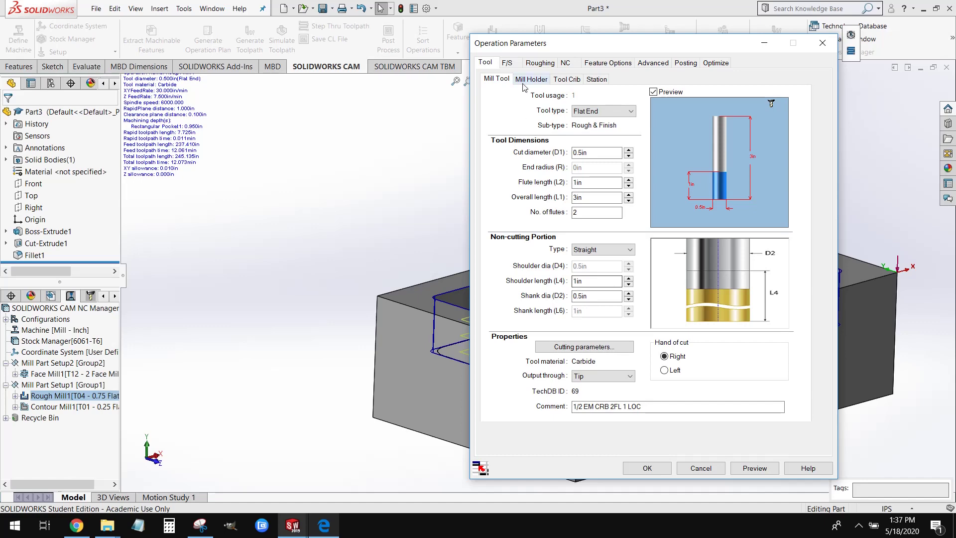
- Define Rough Mill1's feeds and speeds by Operation, with a 2400 rpm spindle speed and a 10 in/min XY feedrate
{"action": "left_click", "coordinate": [509, 62]}
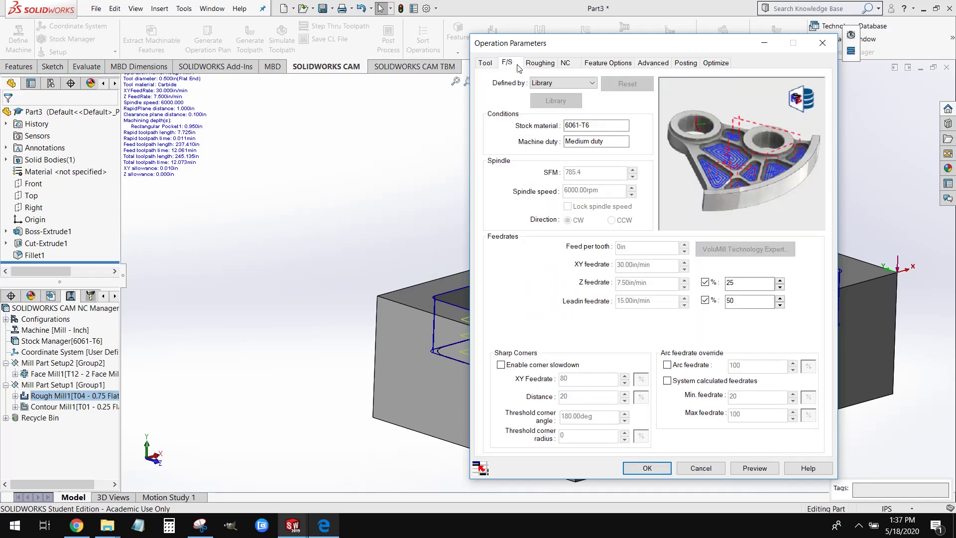
{"action": "left_click", "coordinate": [555, 84]}
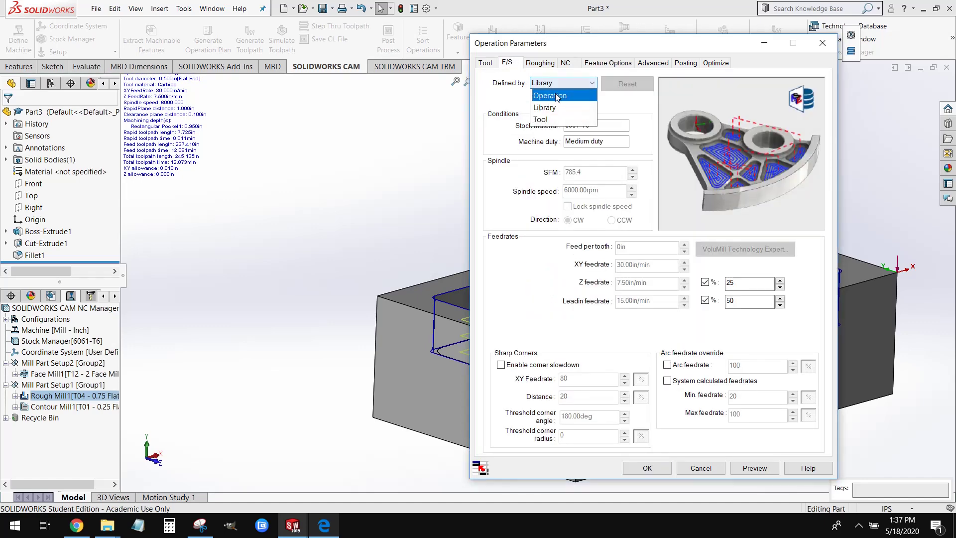
{"action": "left_click", "coordinate": [556, 96]}
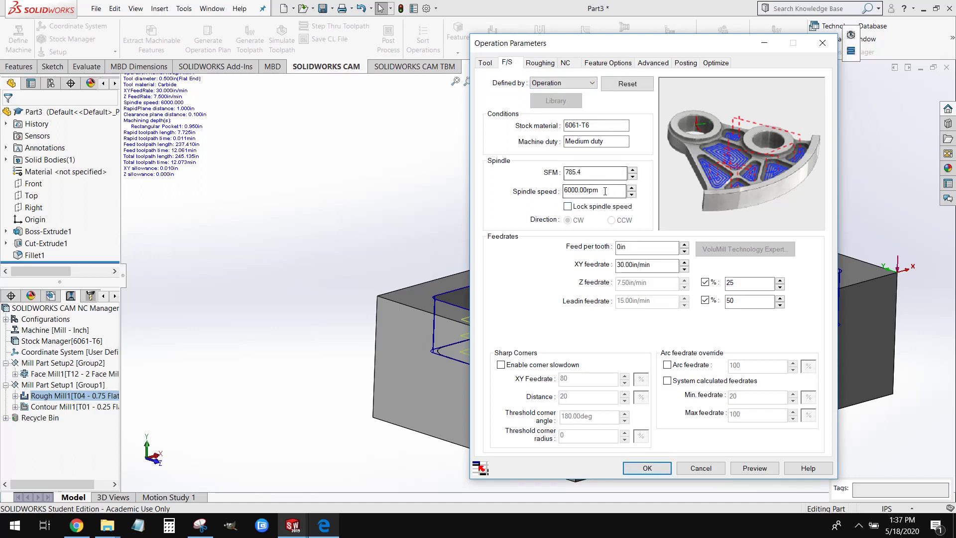
{"action": "left_click_drag", "start_coordinate": [604, 191], "coordinate": [558, 189]}
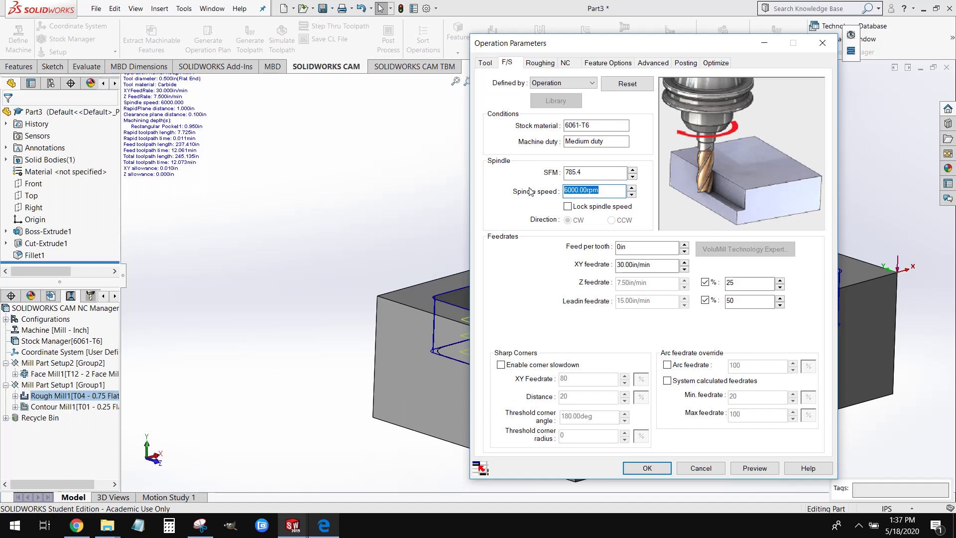
{"action": "type", "text": "2400"}
{"action": "left_click", "coordinate": [633, 265]}
{"action": "type", "text": "10"}
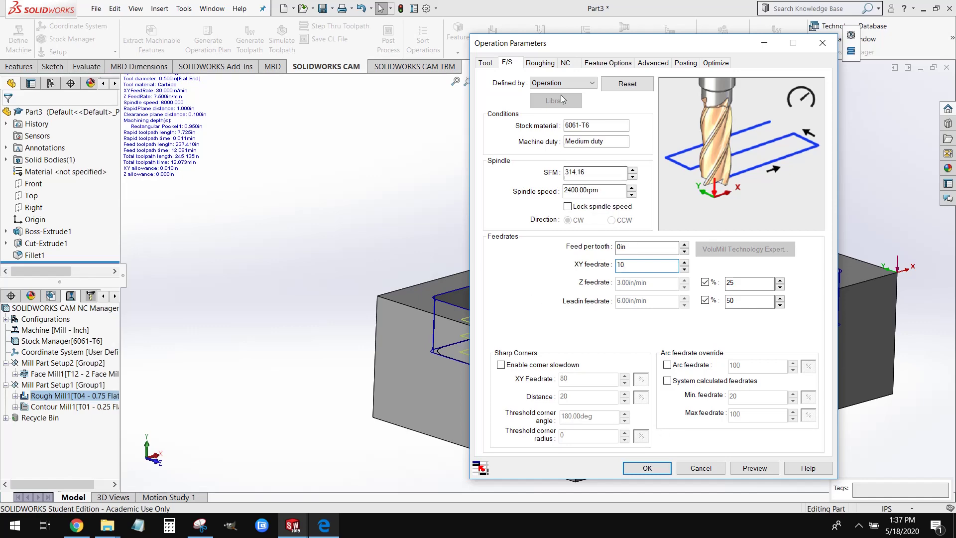
- Switch Rough Mill1's first and max cut amounts from percentages to inches, set the first cut amount to 0.05 in and accept the parameters
{"action": "left_click", "coordinate": [540, 62]}
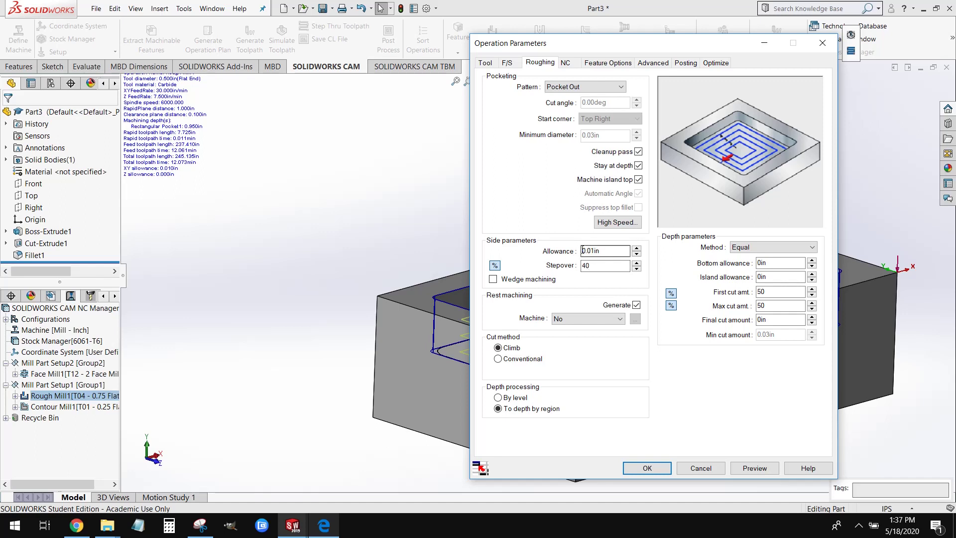
{"action": "left_click", "coordinate": [670, 293]}
{"action": "left_click", "coordinate": [671, 304]}
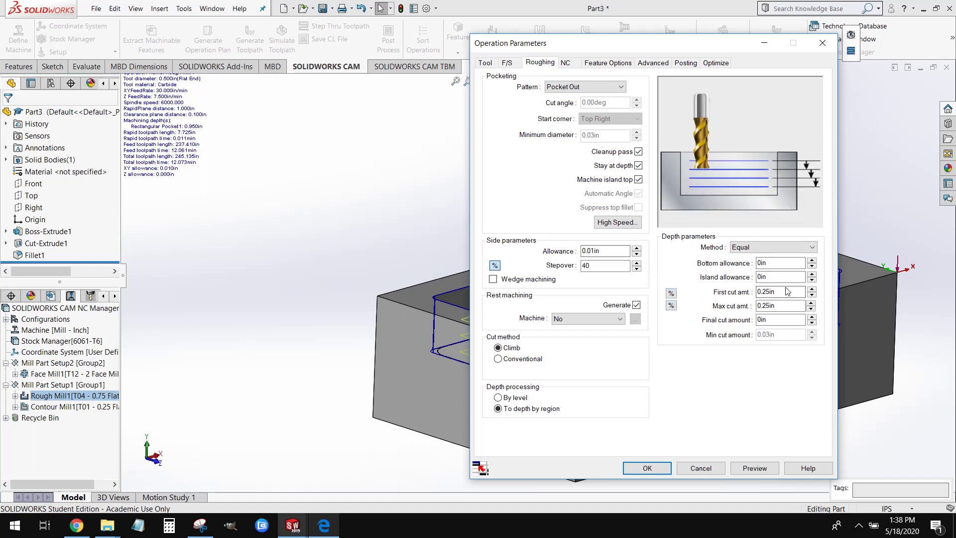
{"action": "left_click_drag", "start_coordinate": [781, 291], "coordinate": [727, 292]}
{"action": "type", "text": "0.05"}
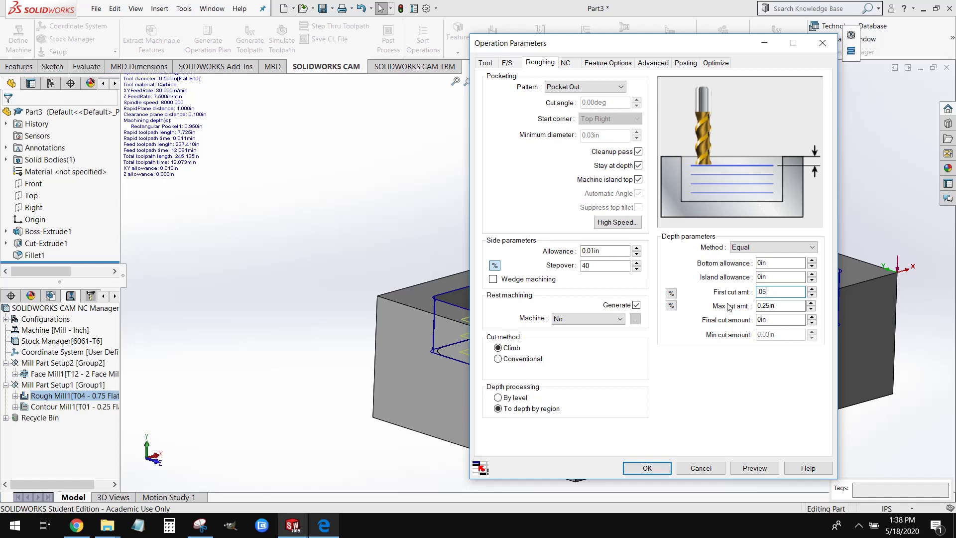
{"action": "left_click_drag", "start_coordinate": [781, 305], "coordinate": [744, 304]}
{"action": "key", "text": "Return"}
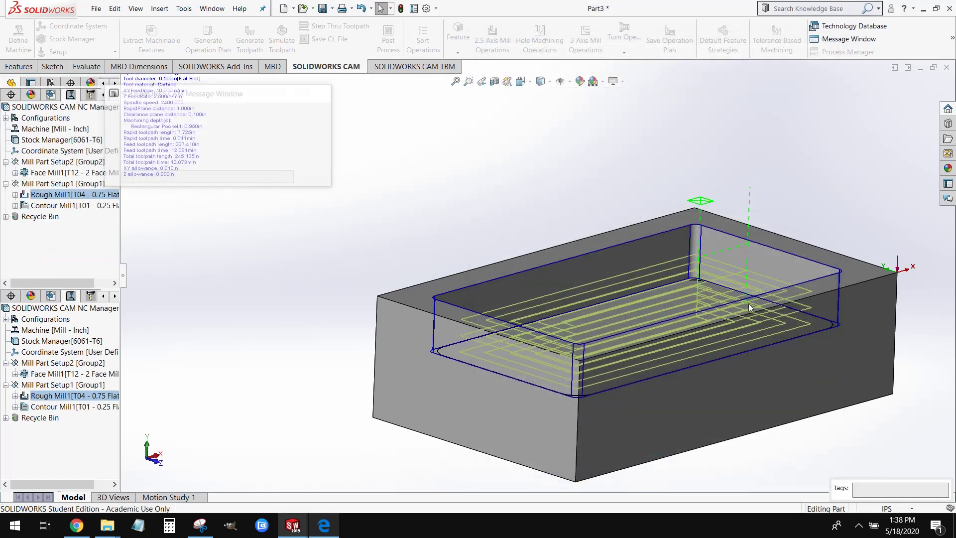
- Reopen Rough Mill1's definition and set its max cut amount to 0.05 in
{"action": "right_click", "coordinate": [101, 196]}
{"action": "left_click", "coordinate": [132, 201]}
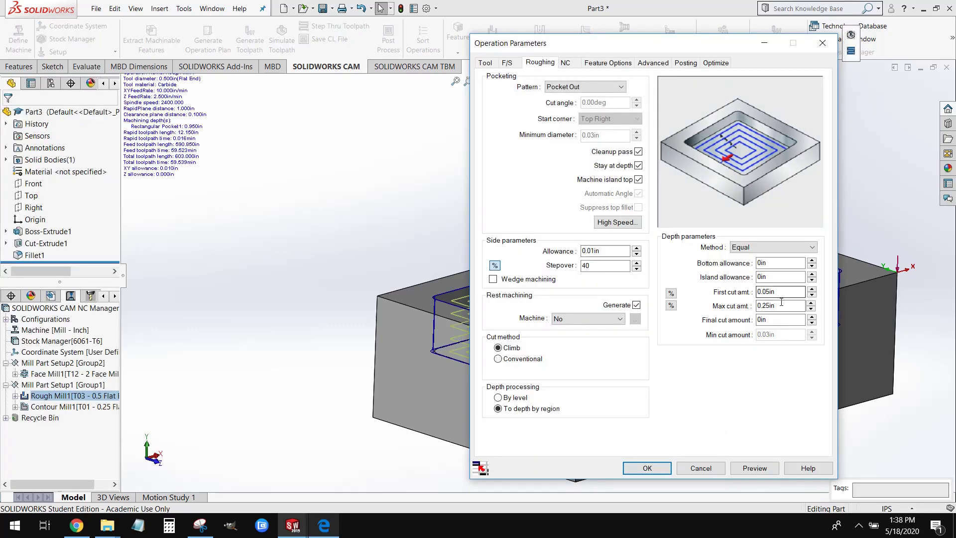
{"action": "left_click_drag", "start_coordinate": [781, 302], "coordinate": [733, 305]}
{"action": "type", "text": ".05"}
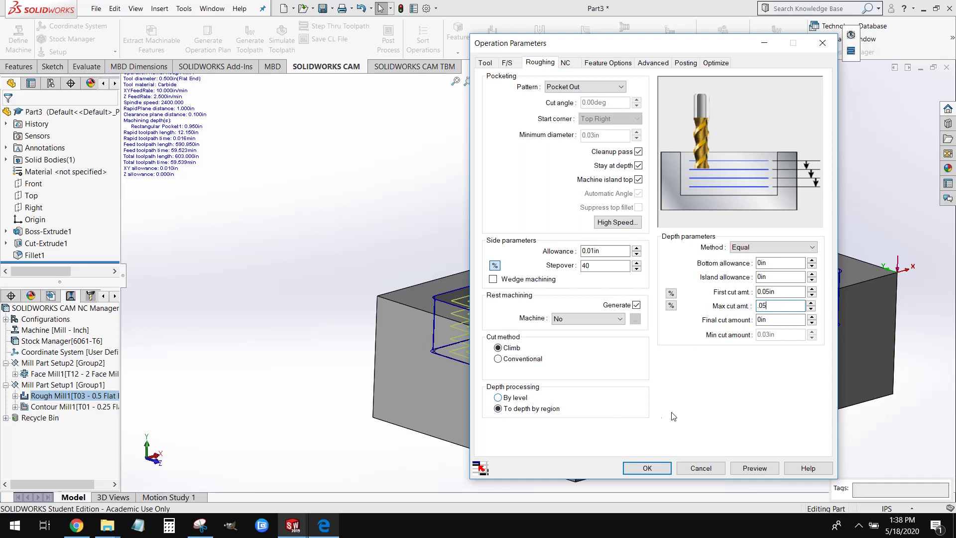
- Reference Rough Mill1's clearance plane to Top of Stock and accept the operation parameters
{"action": "left_click", "coordinate": [568, 64]}
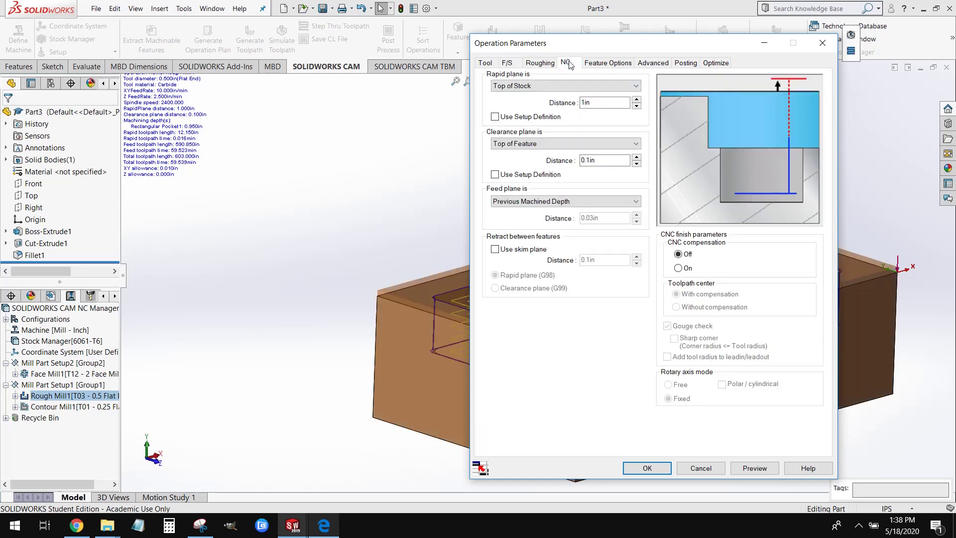
{"action": "left_click", "coordinate": [512, 144]}
{"action": "left_click", "coordinate": [538, 199]}
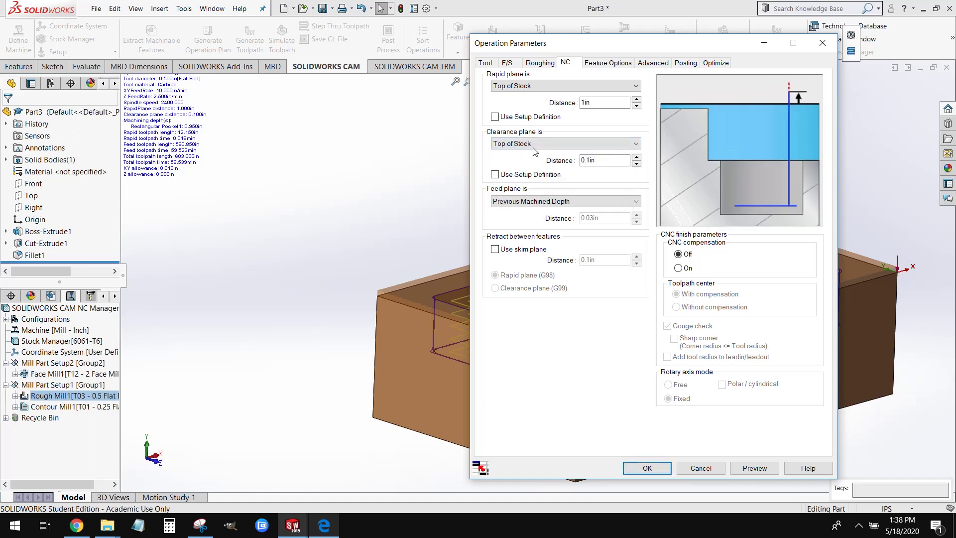
{"action": "left_click", "coordinate": [529, 146]}
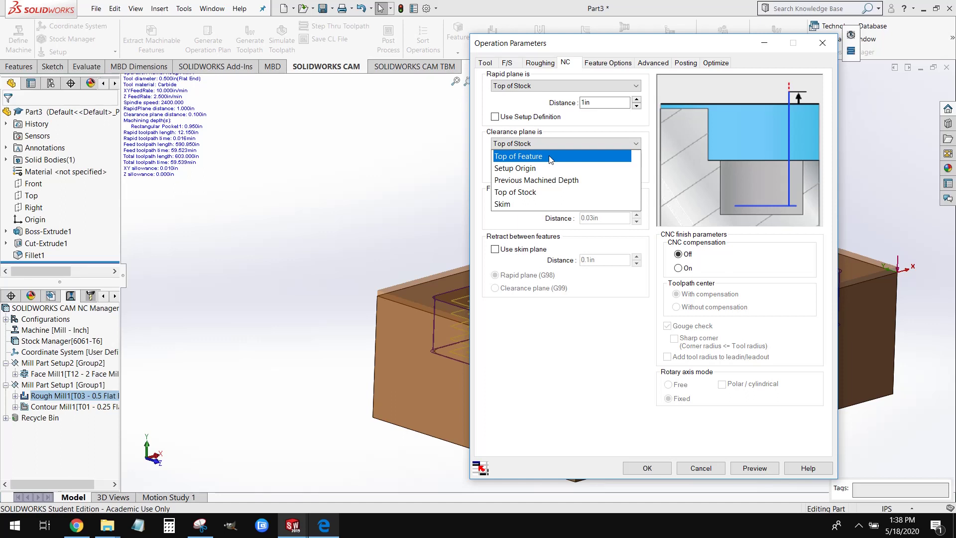
{"action": "left_click", "coordinate": [536, 194]}
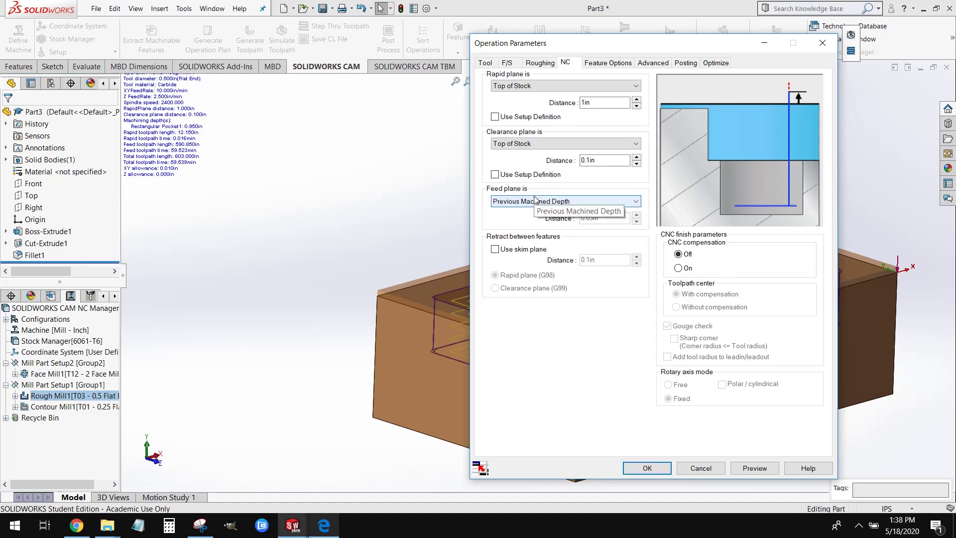
{"action": "left_click", "coordinate": [647, 469]}
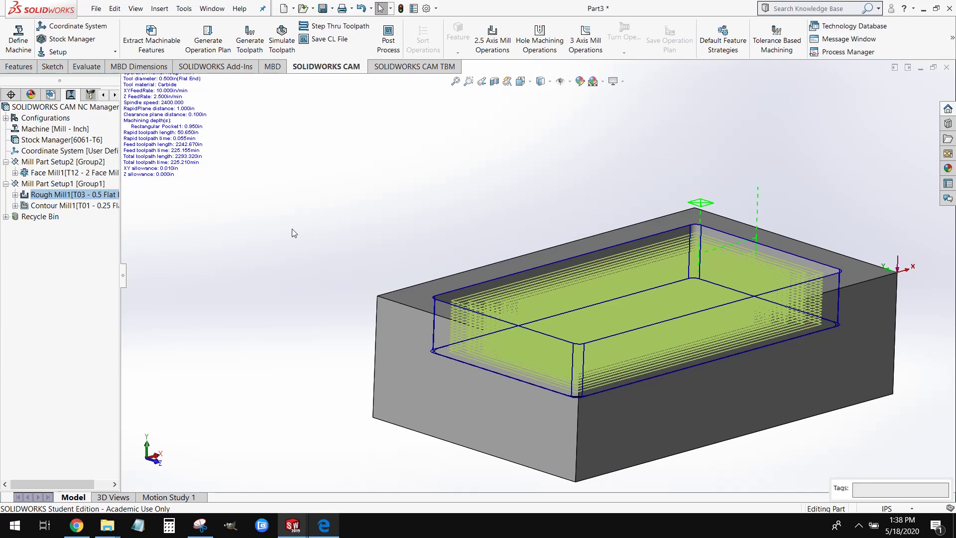
- Edit Contour Mill1's definition, check its mill tool, and define its feeds and speeds by Operation
{"action": "mouse_move", "coordinate": [76, 209]}
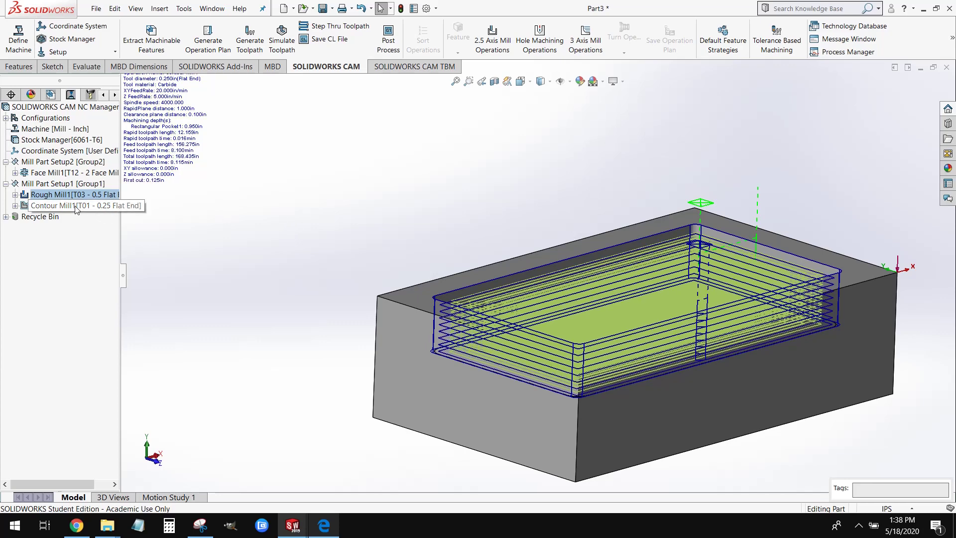
{"action": "right_click", "coordinate": [96, 212]}
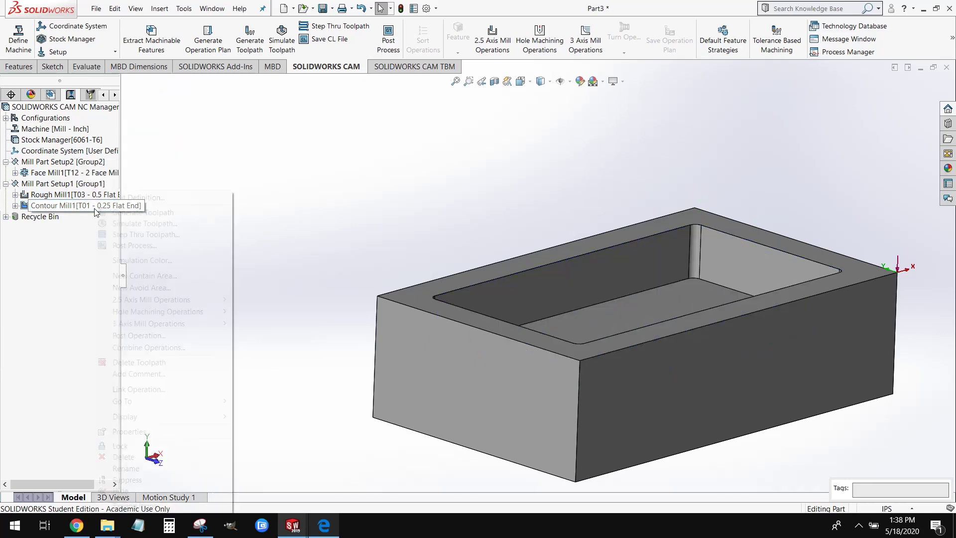
{"action": "left_click", "coordinate": [119, 197]}
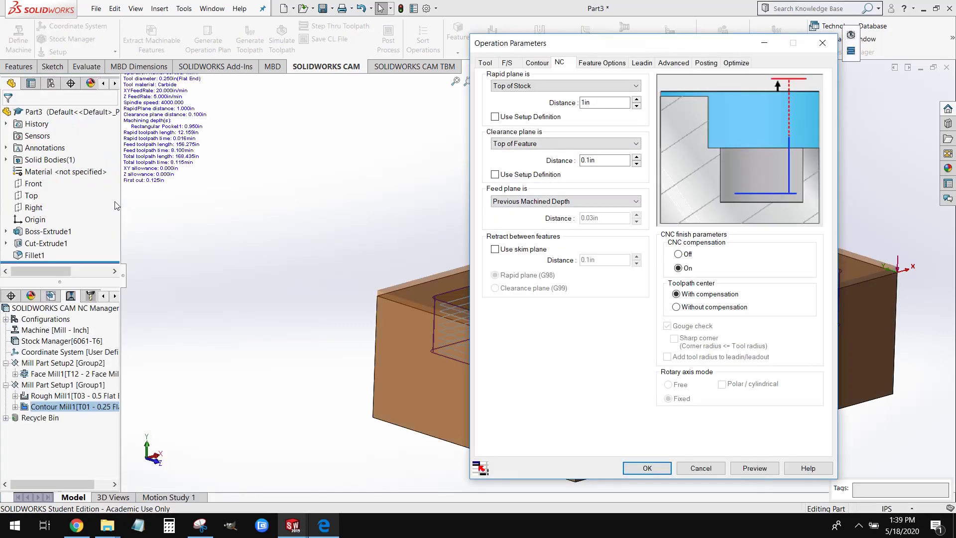
{"action": "left_click", "coordinate": [485, 63]}
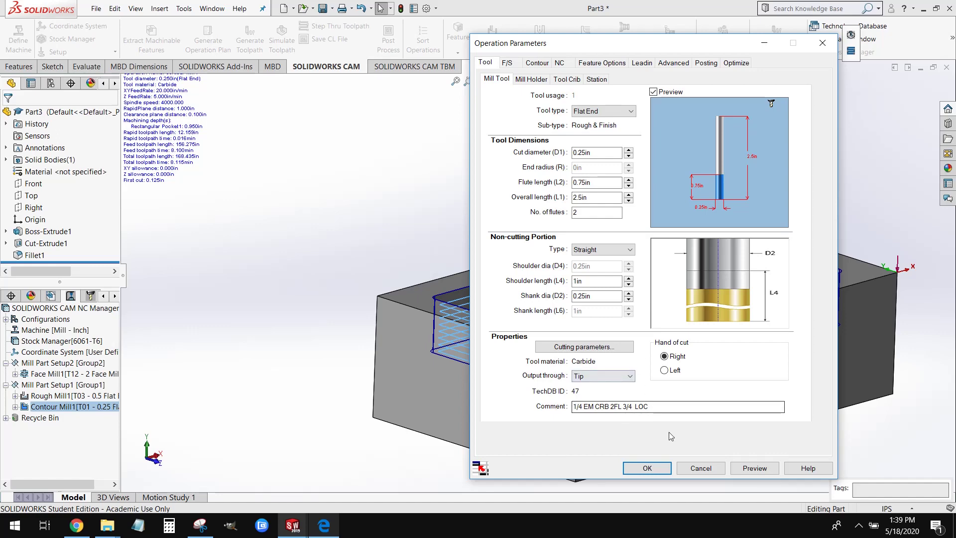
{"action": "left_click", "coordinate": [510, 63]}
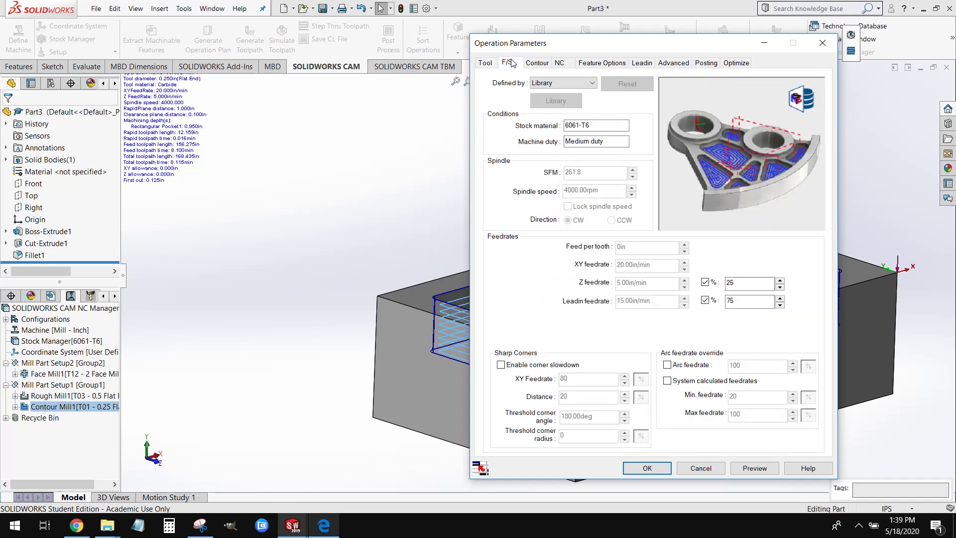
{"action": "left_click", "coordinate": [558, 84]}
{"action": "left_click", "coordinate": [556, 95]}
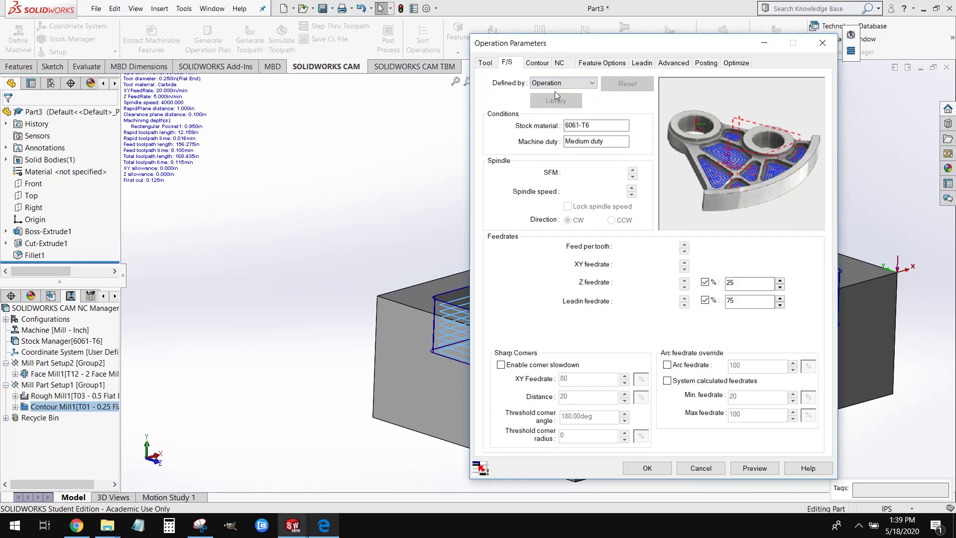
{"action": "double_click", "coordinate": [588, 190]}
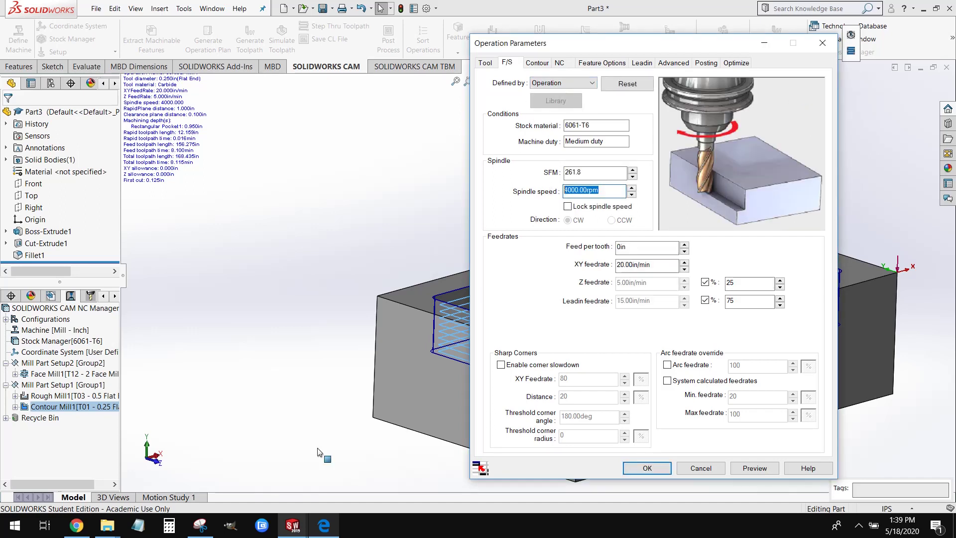
- Consult the spindle speed and feed rate formulas in SPEED CALC.pdf and return to SOLIDWORKS
{"action": "left_click", "coordinate": [323, 525]}
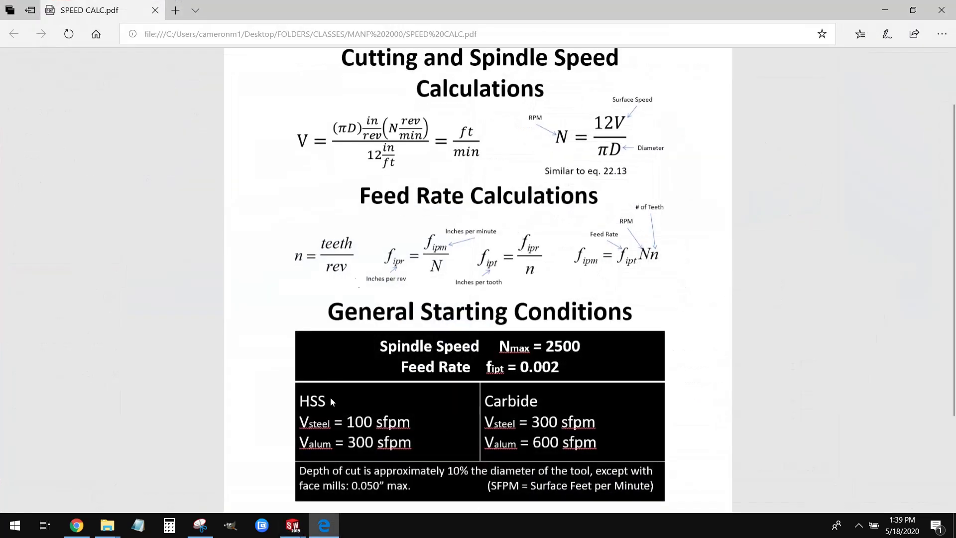
{"action": "scroll", "coordinate": [331, 400], "scroll_direction": "down", "scroll_amount": 3}
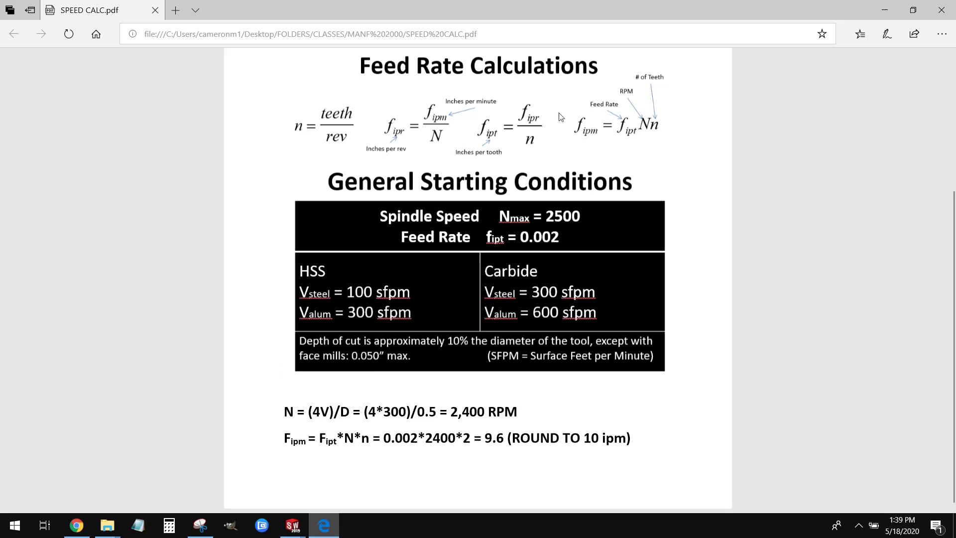
{"action": "scroll", "coordinate": [613, 116], "scroll_direction": "up", "scroll_amount": 2}
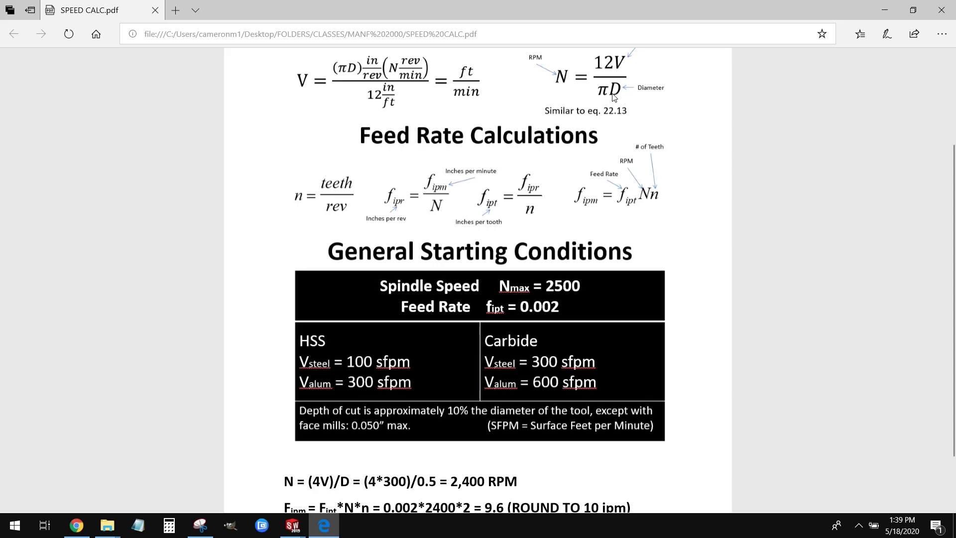
{"action": "left_click", "coordinate": [884, 2]}
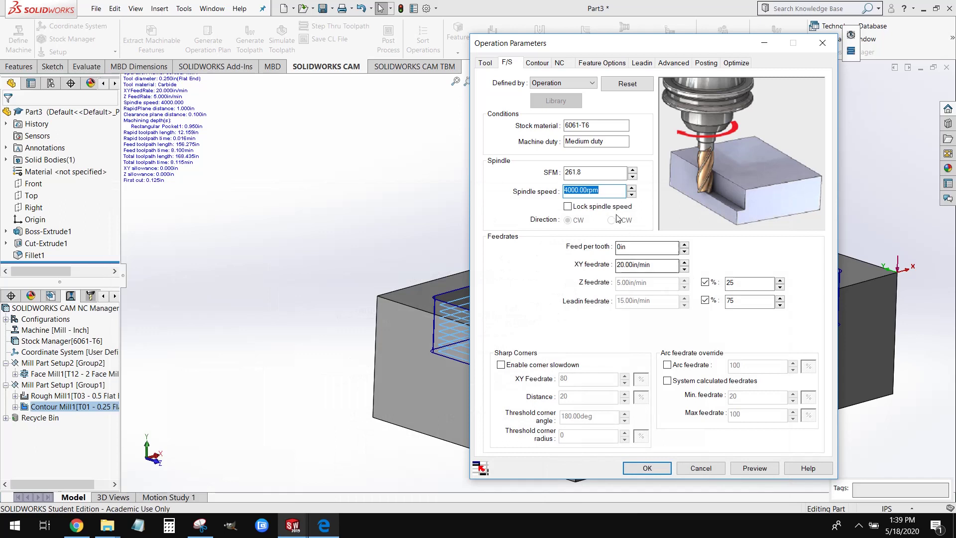
- Set Contour Mill1's spindle speed to 4800 rpm and its XY feedrate to 10 in/min
{"action": "type", "text": "4800"}
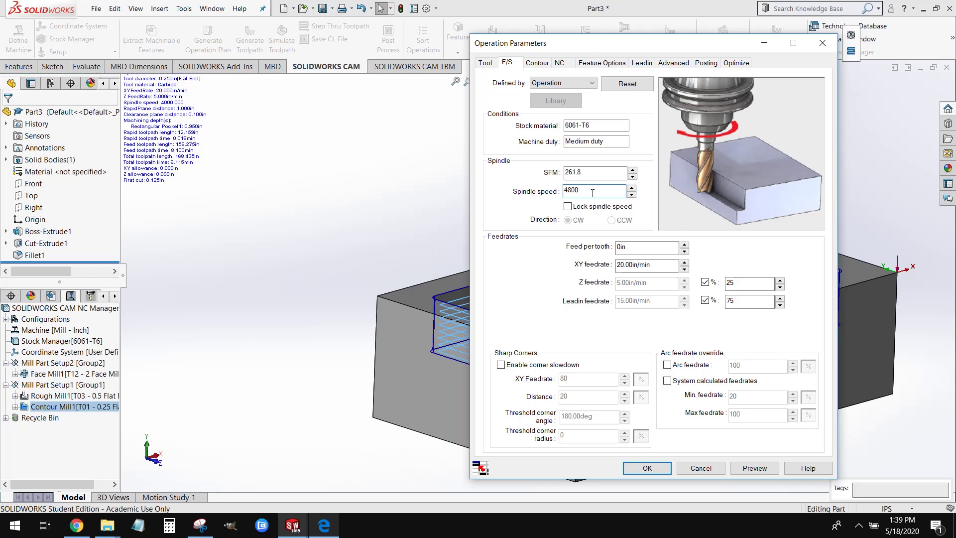
{"action": "key", "text": "Tab"}
{"action": "key", "text": "Tab"}
{"action": "key", "text": "Tab"}
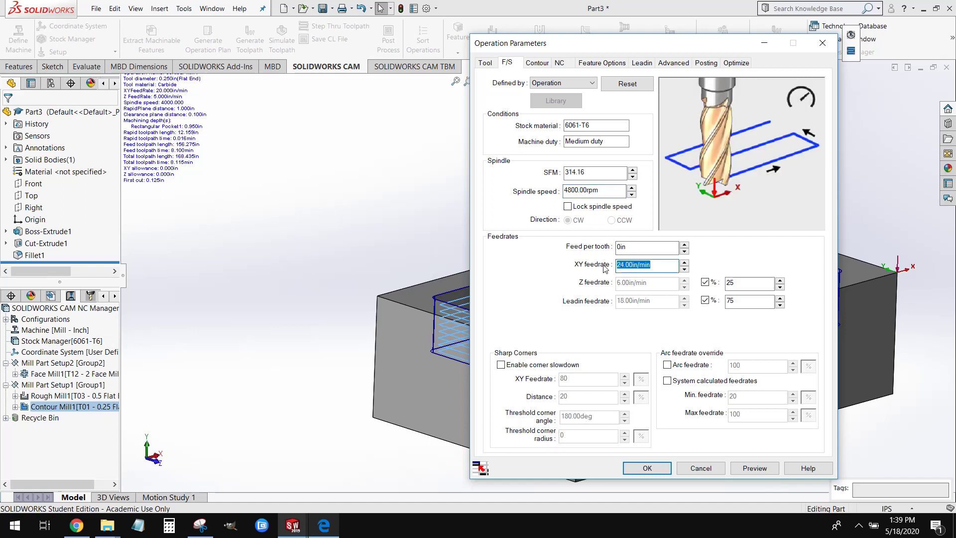
{"action": "type", "text": "10"}
- Switch Contour Mill1's depth cut amounts from percentages to inches and set both the first and max cut amounts to 0.05 in
{"action": "left_click", "coordinate": [535, 62]}
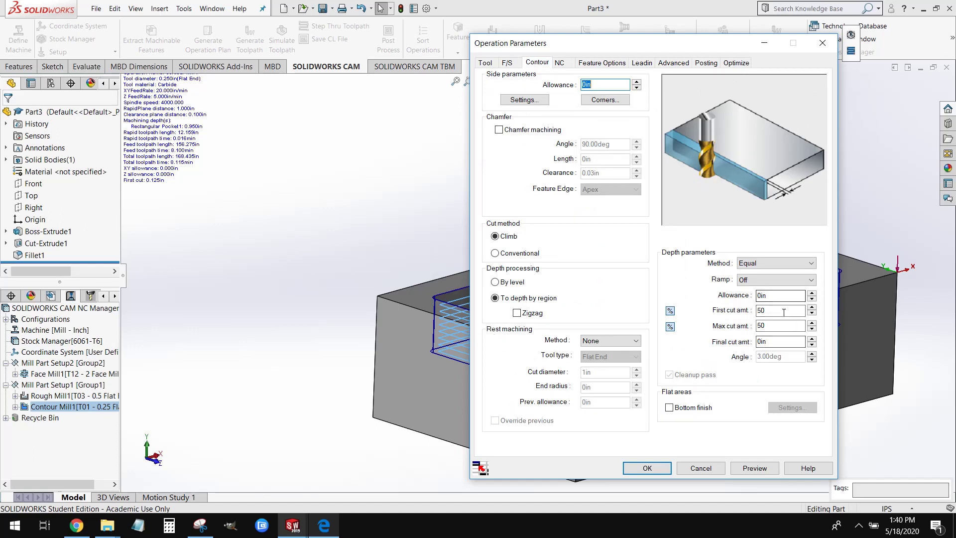
{"action": "left_click", "coordinate": [671, 311]}
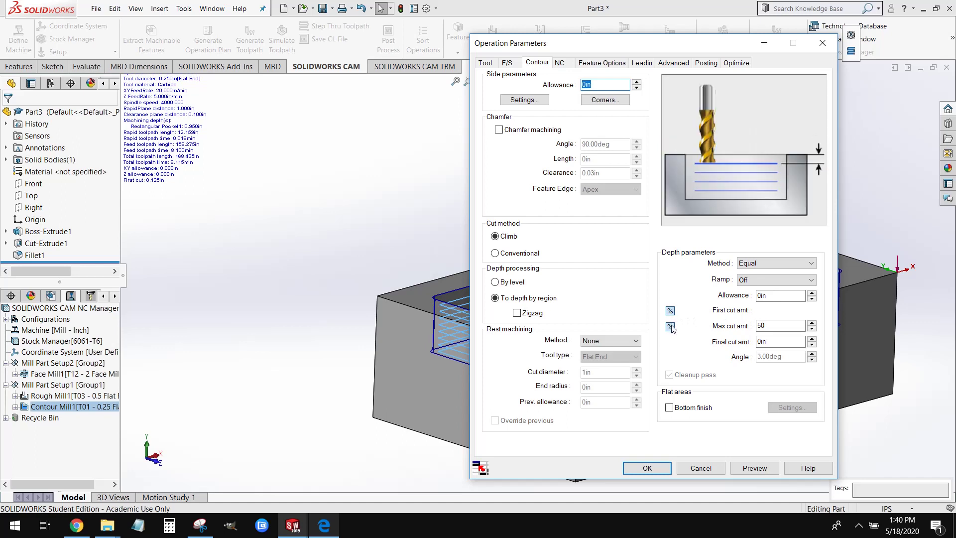
{"action": "left_click", "coordinate": [670, 326]}
{"action": "left_click_drag", "start_coordinate": [777, 309], "coordinate": [734, 310]}
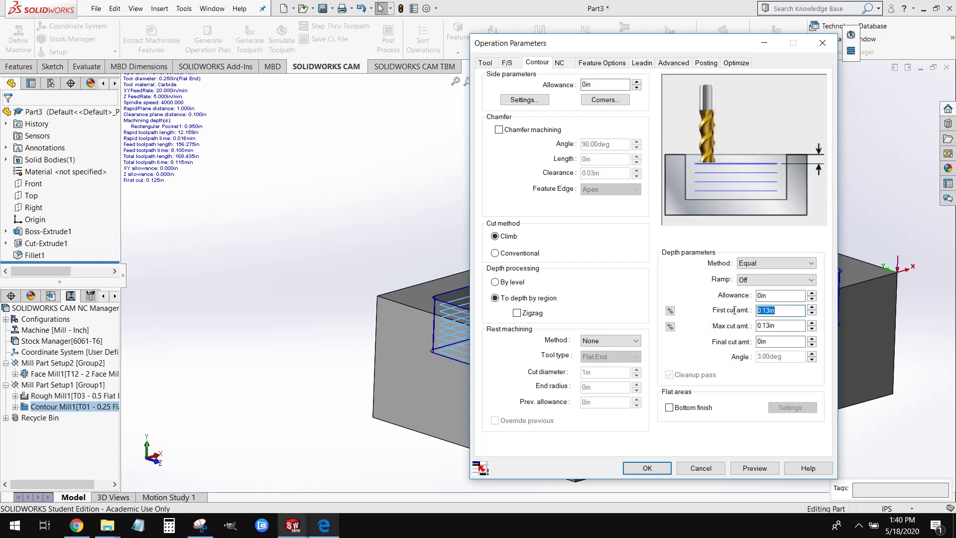
{"action": "type", "text": "0."}
{"action": "type", "text": ".05"}
{"action": "double_click", "coordinate": [770, 325]}
{"action": "type", "text": ".05"}
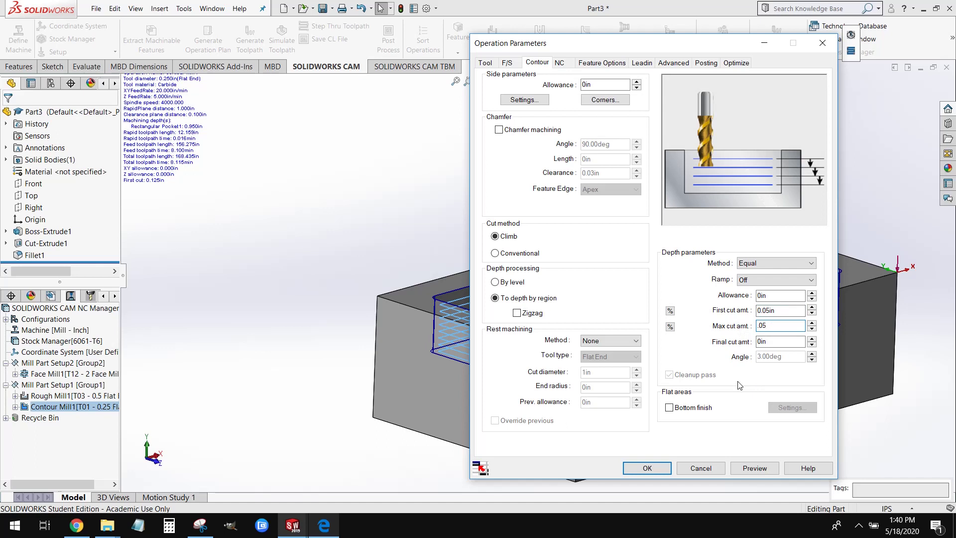
- Reference Contour Mill1's clearance plane to Top of Stock
{"action": "left_click", "coordinate": [559, 63]}
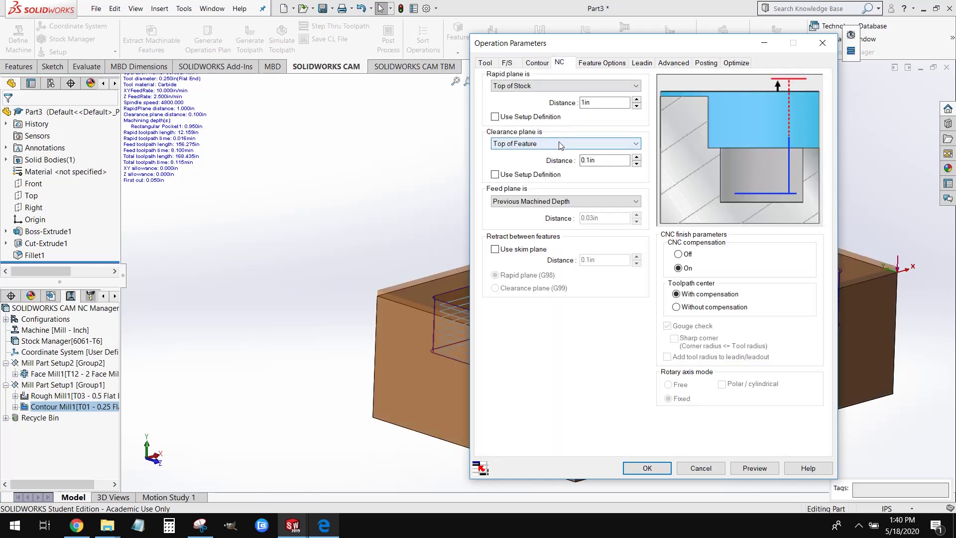
{"action": "left_click", "coordinate": [559, 143]}
{"action": "left_click", "coordinate": [548, 193]}
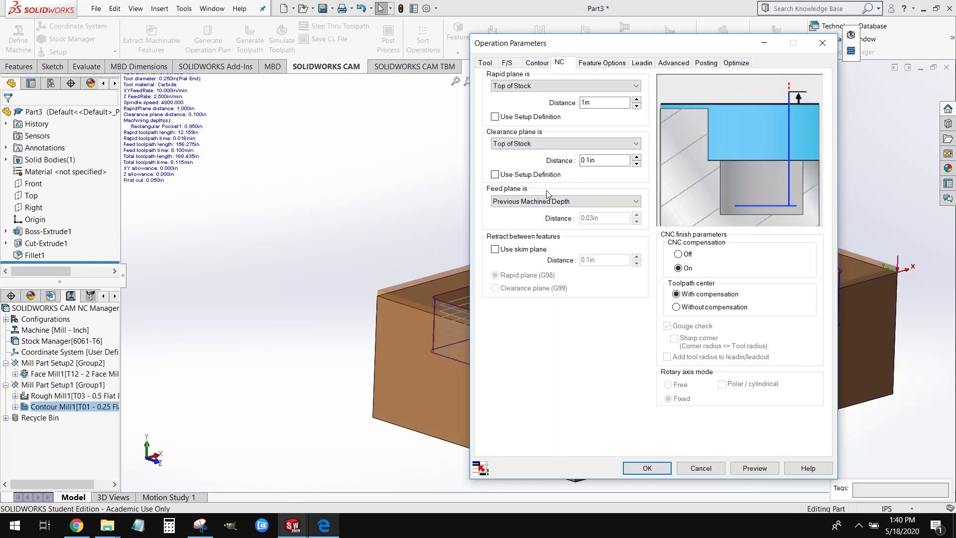
- Apply Contour Mill1's edited operation parameters and regenerate the machining toolpaths
{"action": "left_click", "coordinate": [645, 468]}
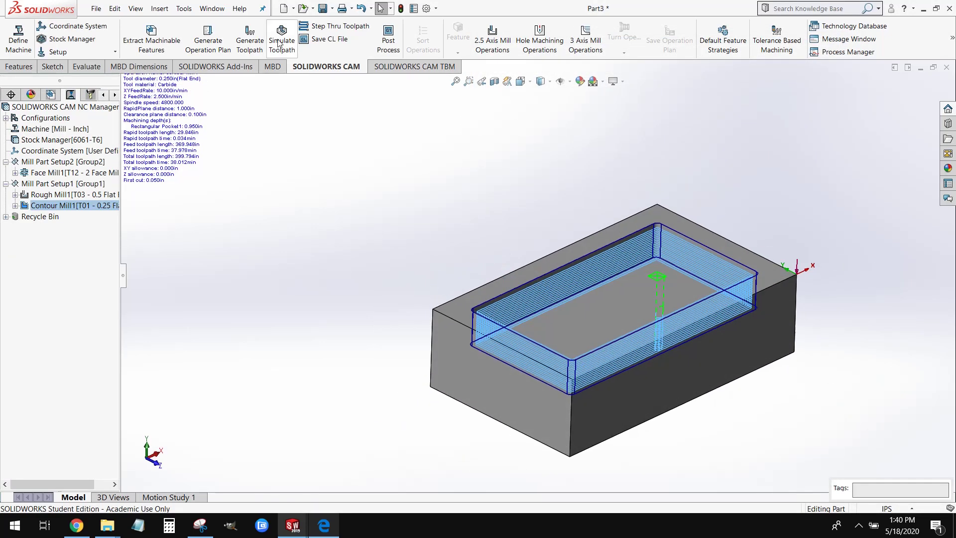
{"action": "left_click", "coordinate": [263, 42]}
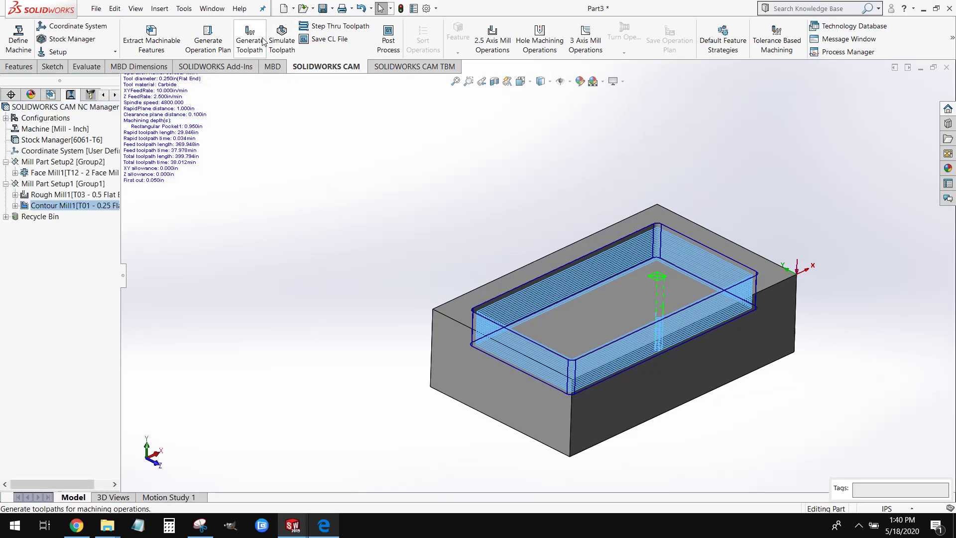
- Simulate the toolpaths from the start, running Face Mill1 at a slow playback speed and speeding up for Rough Mill1
{"action": "left_click", "coordinate": [272, 42]}
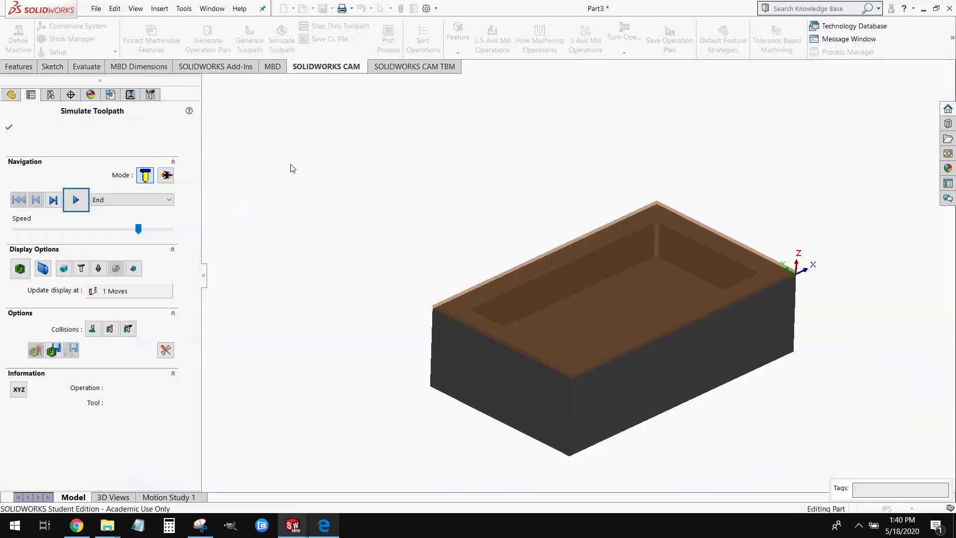
{"action": "left_click", "coordinate": [101, 231]}
{"action": "left_click", "coordinate": [31, 227]}
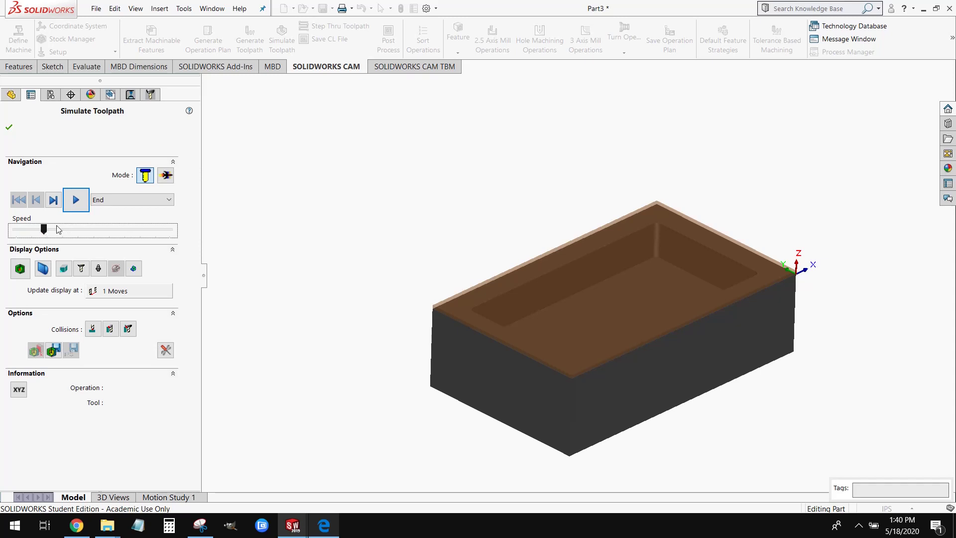
{"action": "left_click", "coordinate": [77, 205]}
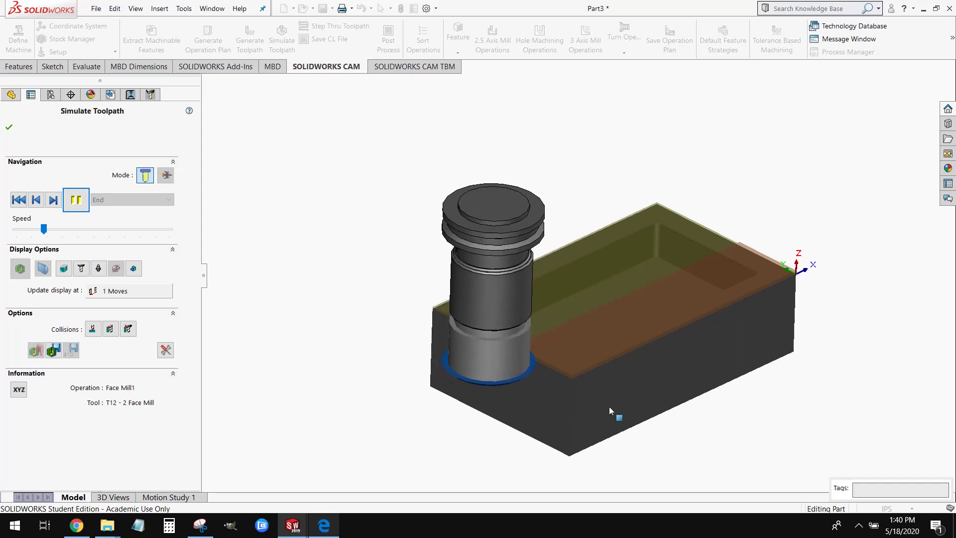
{"action": "middle_click_drag", "start_coordinate": [608, 406], "coordinate": [560, 426]}
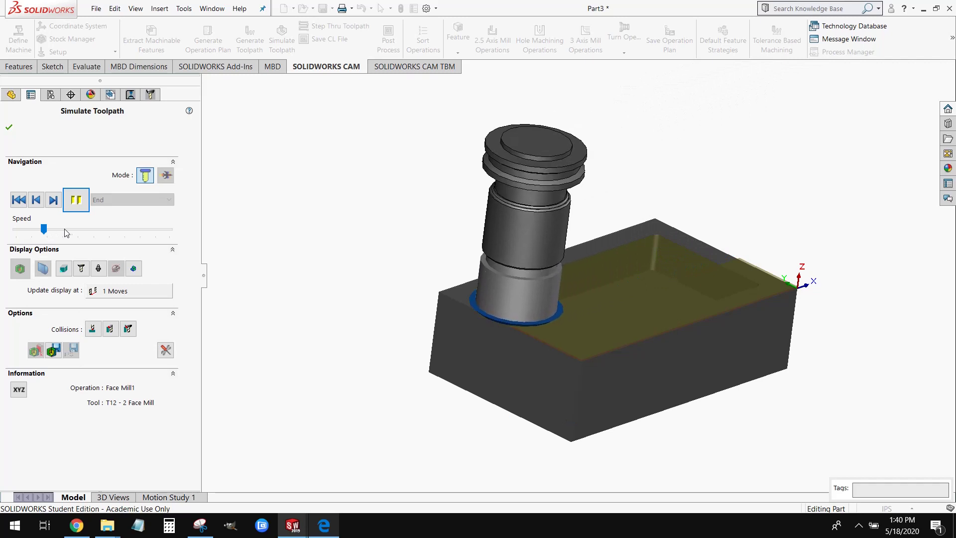
{"action": "left_click", "coordinate": [49, 232]}
{"action": "left_click_drag", "start_coordinate": [45, 230], "coordinate": [79, 231]}
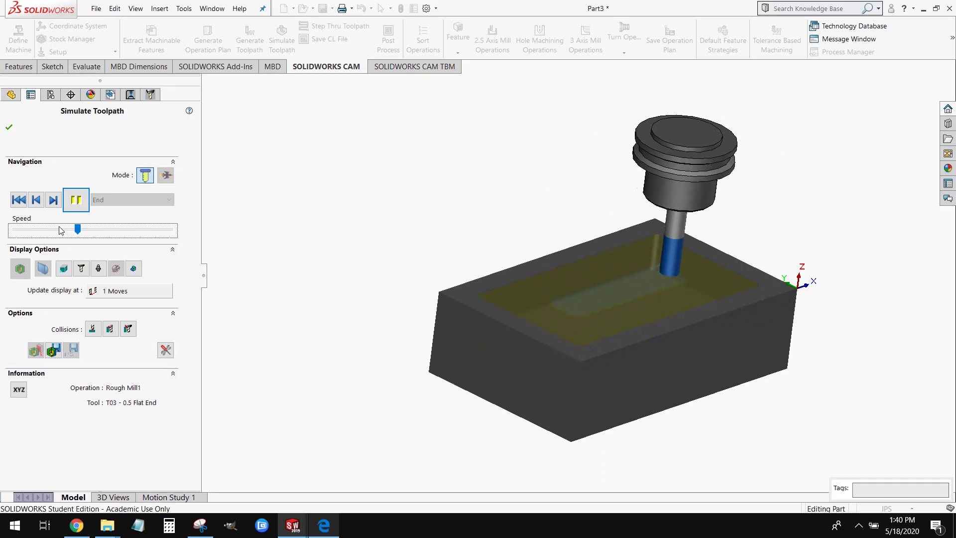
{"action": "scroll", "coordinate": [592, 273], "scroll_direction": "down", "scroll_amount": 2}
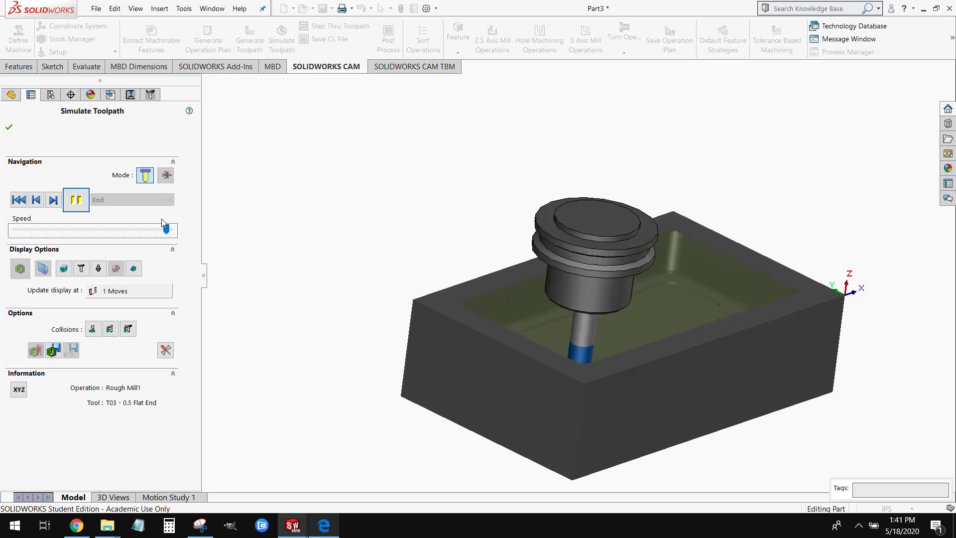
- Slow the simulation to examine Contour Mill1 along the pocket walls and corner, finish it at maximum speed, and close it
{"action": "left_click", "coordinate": [114, 231]}
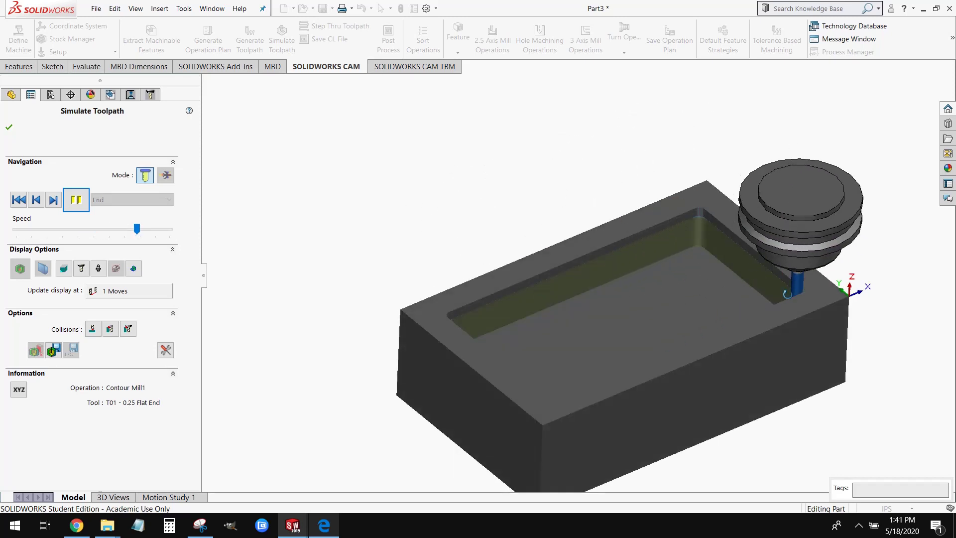
{"action": "scroll", "coordinate": [707, 220], "scroll_direction": "up", "scroll_amount": 2}
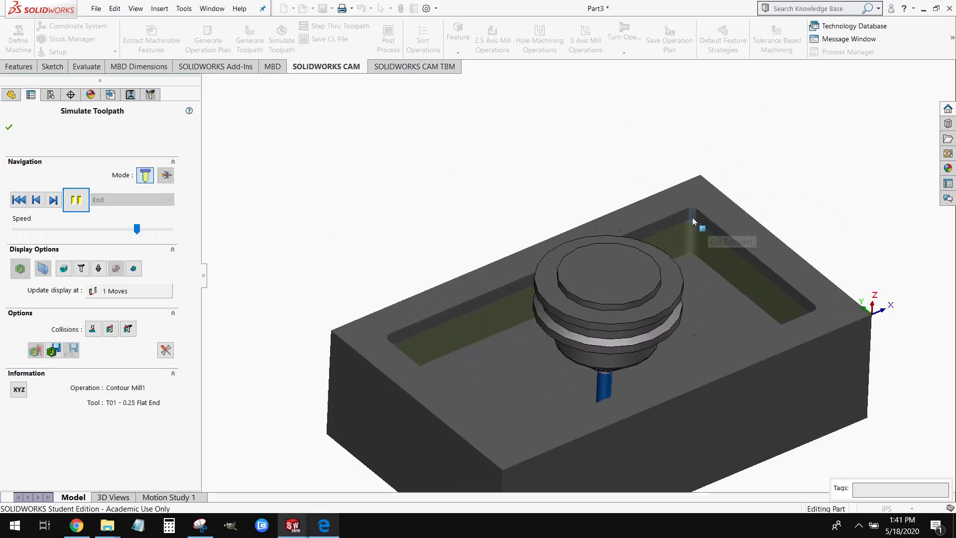
{"action": "scroll", "coordinate": [691, 221], "scroll_direction": "up", "scroll_amount": 3}
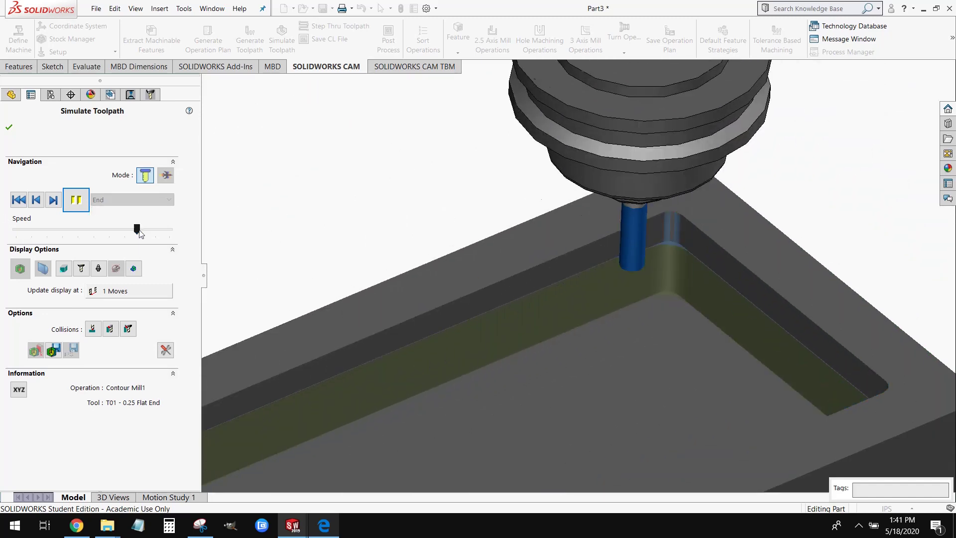
{"action": "left_click_drag", "start_coordinate": [139, 230], "coordinate": [163, 230]}
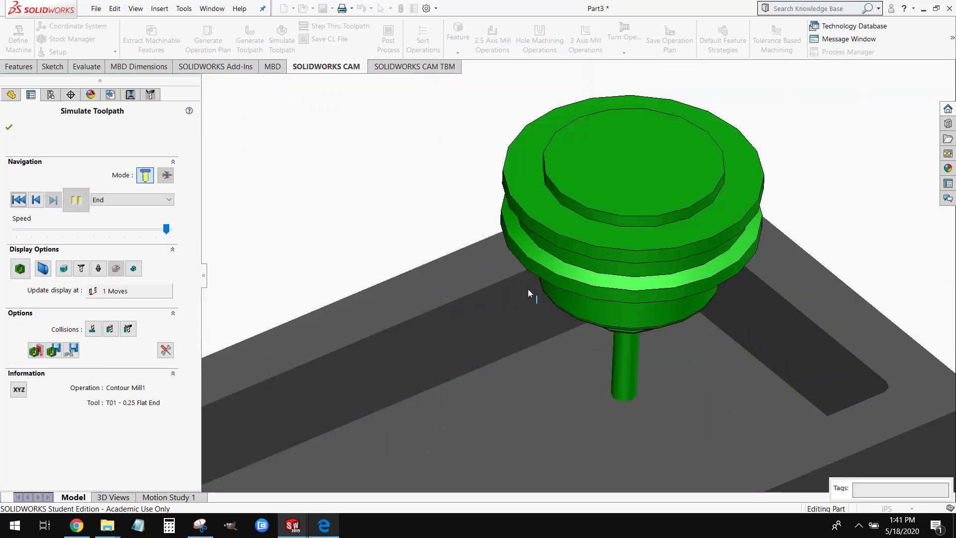
{"action": "scroll", "coordinate": [548, 299], "scroll_direction": "up", "scroll_amount": 5}
{"action": "mouse_move", "coordinate": [571, 314]}
{"action": "middle_mouse_down"}
{"action": "mouse_move", "coordinate": [583, 354]}
{"action": "mouse_move", "coordinate": [581, 273]}
{"action": "mouse_move", "coordinate": [621, 262]}
{"action": "mouse_move", "coordinate": [617, 309]}
{"action": "mouse_move", "coordinate": [553, 315]}
{"action": "middle_mouse_up"}
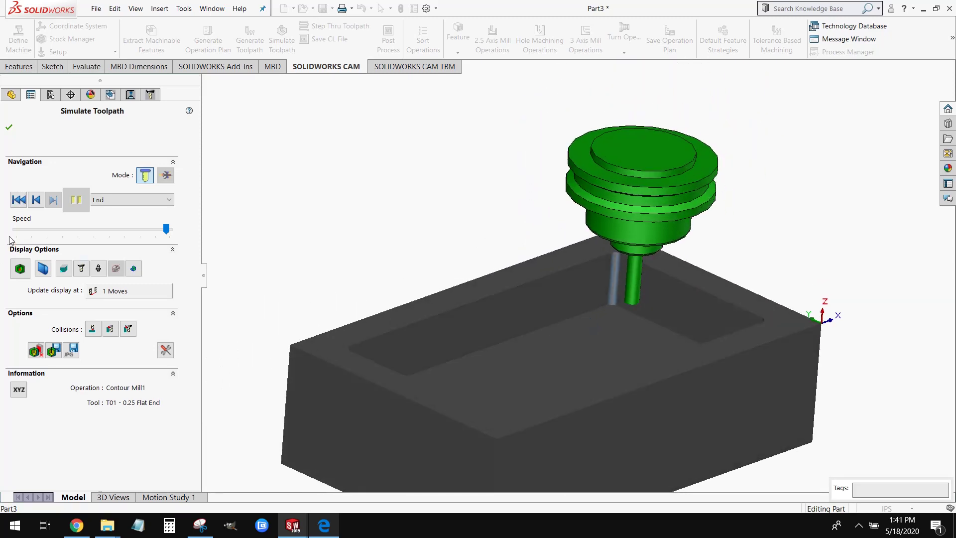
{"action": "left_click", "coordinate": [9, 128]}
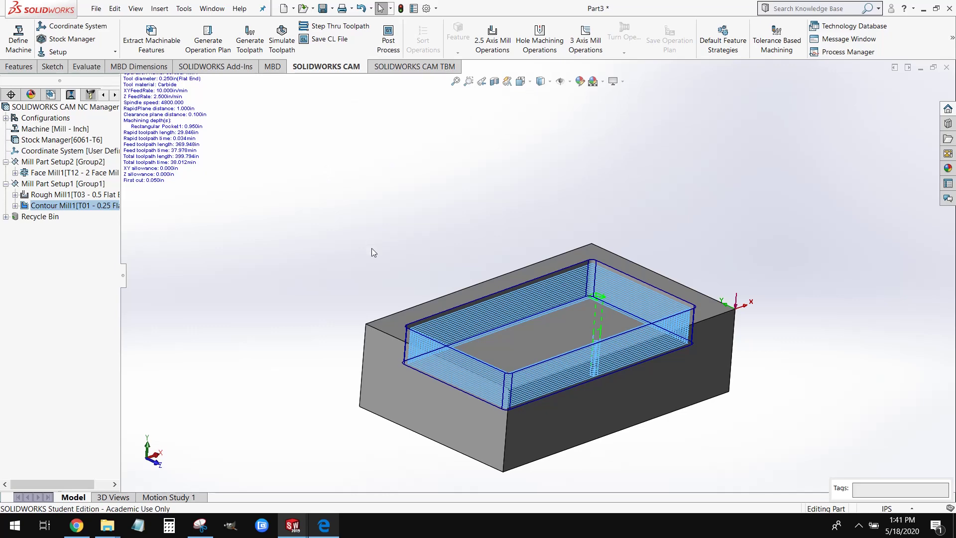
{"action": "middle_click_drag", "start_coordinate": [430, 253], "coordinate": [425, 246]}
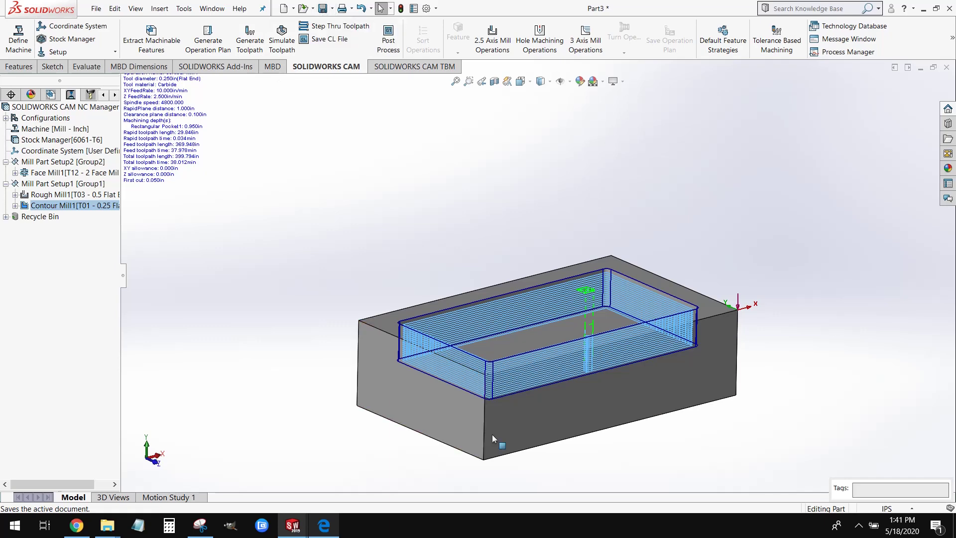
{"action": "key", "text": "f"}
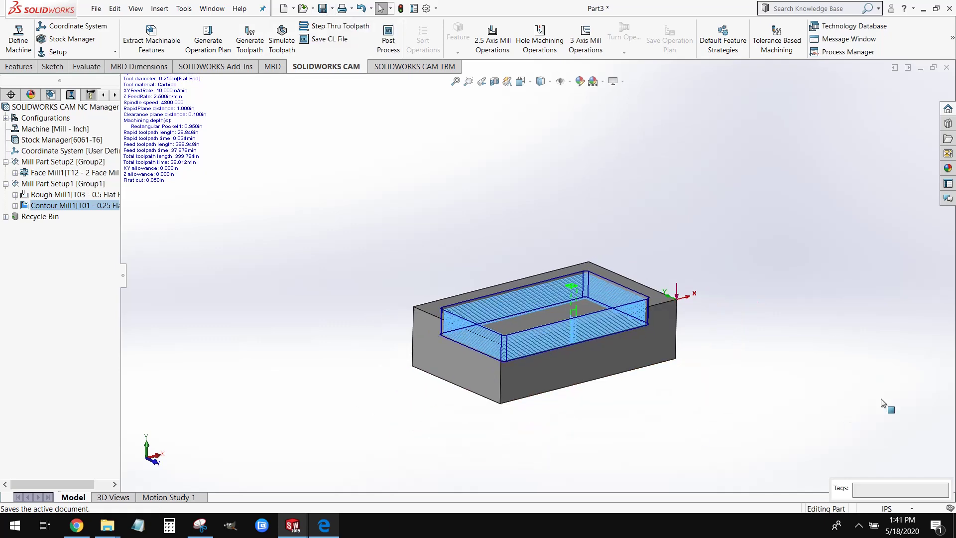